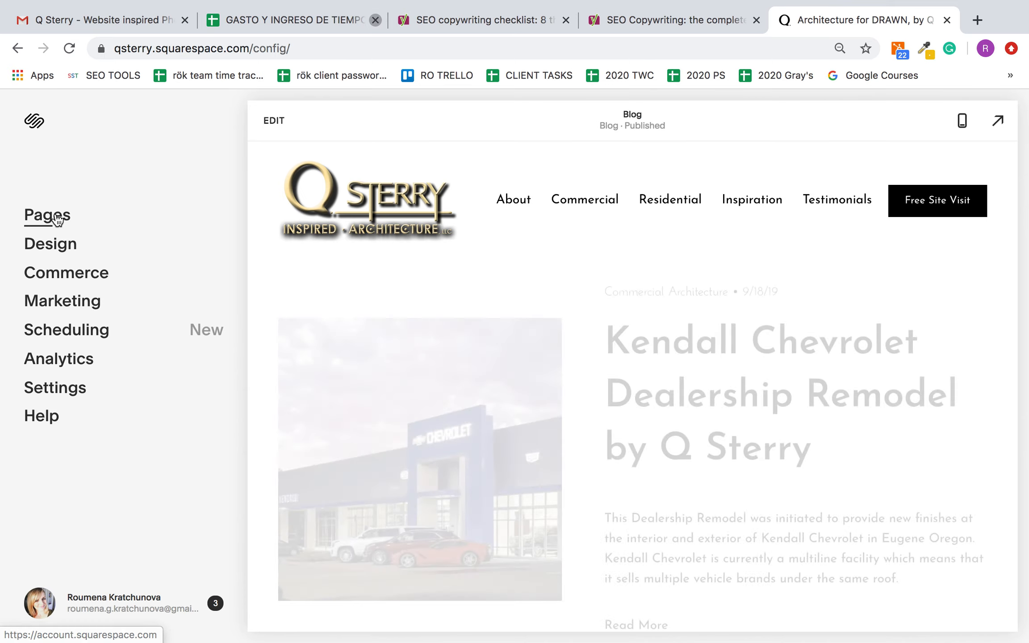
Open the site's Blog page to show its list of posts
click(53, 220)
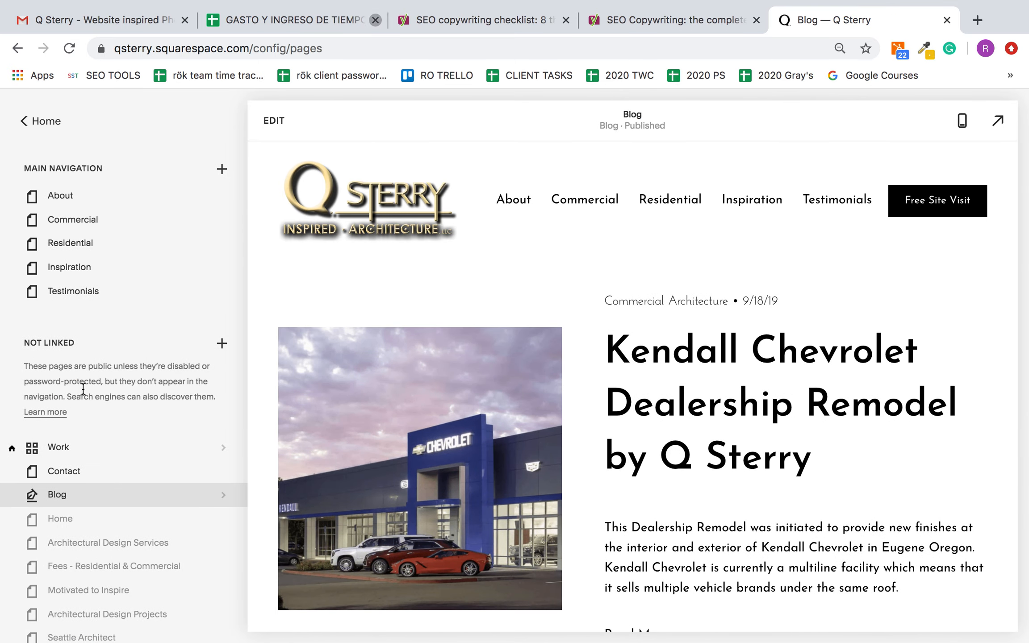
click(160, 497)
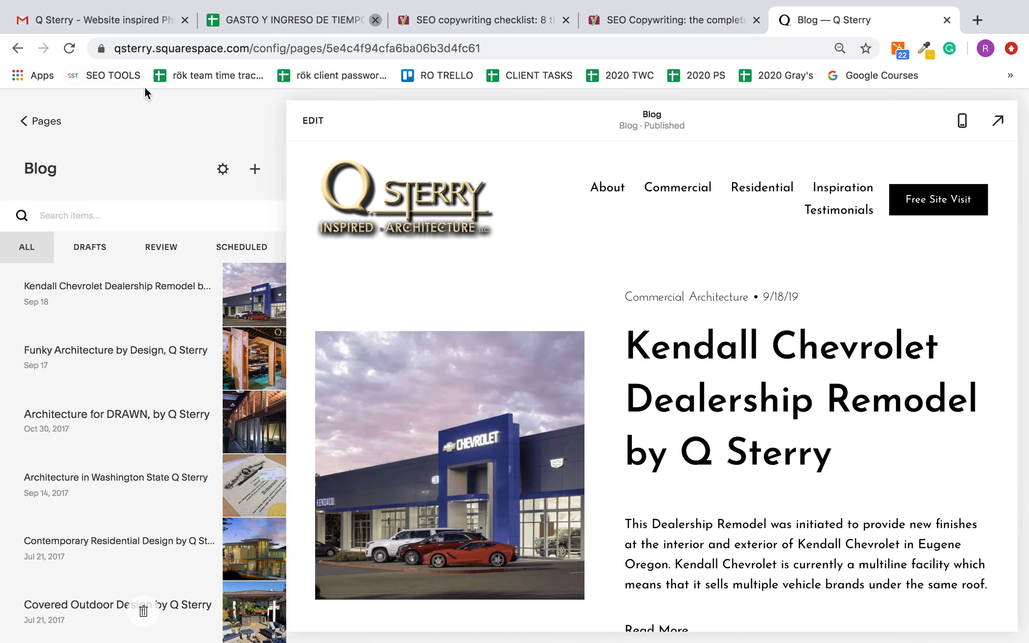
Add a new blank post to the blog and exit its edit mode without publishing
click(254, 172)
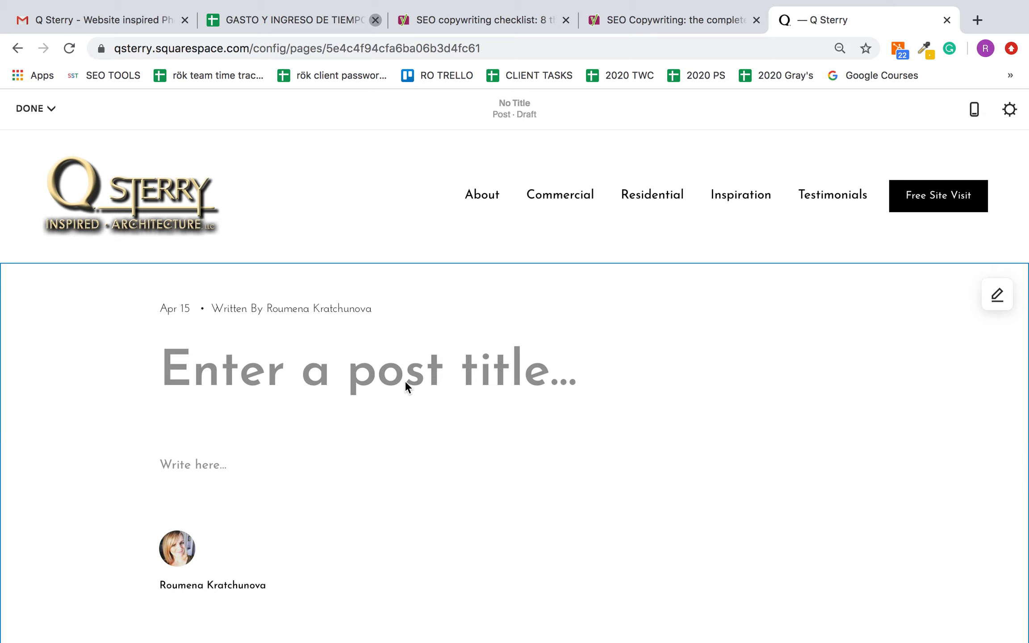
click(42, 111)
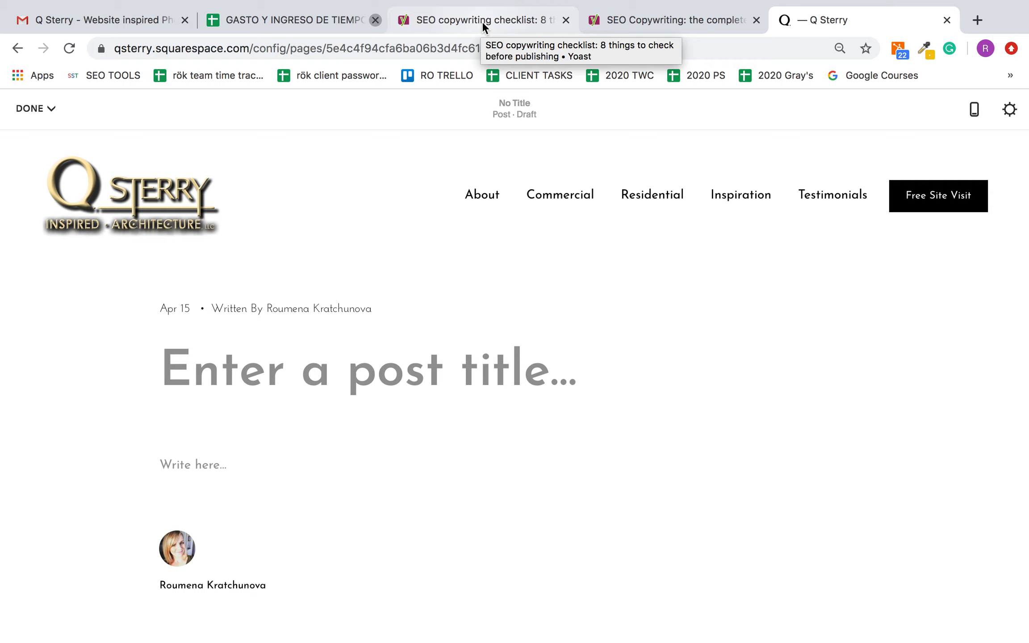
mouse_move(38, 114)
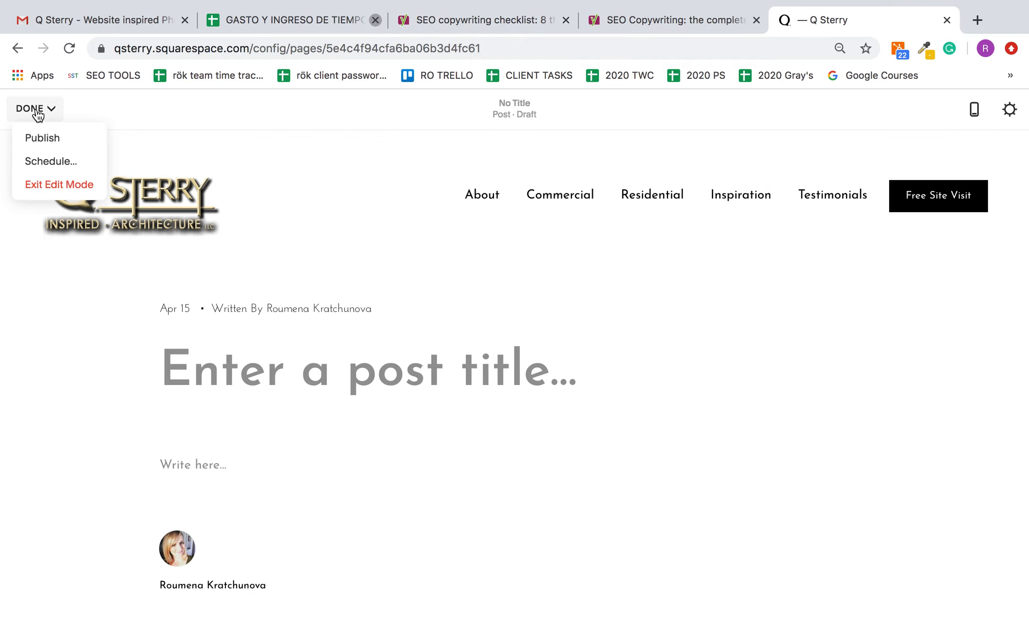
click(66, 201)
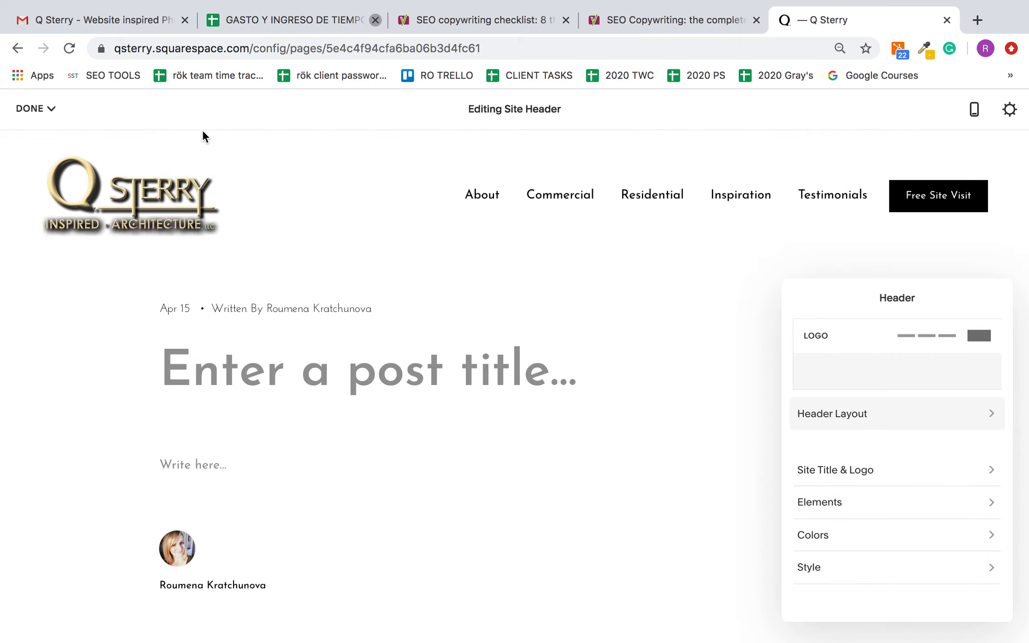
click(39, 108)
click(37, 109)
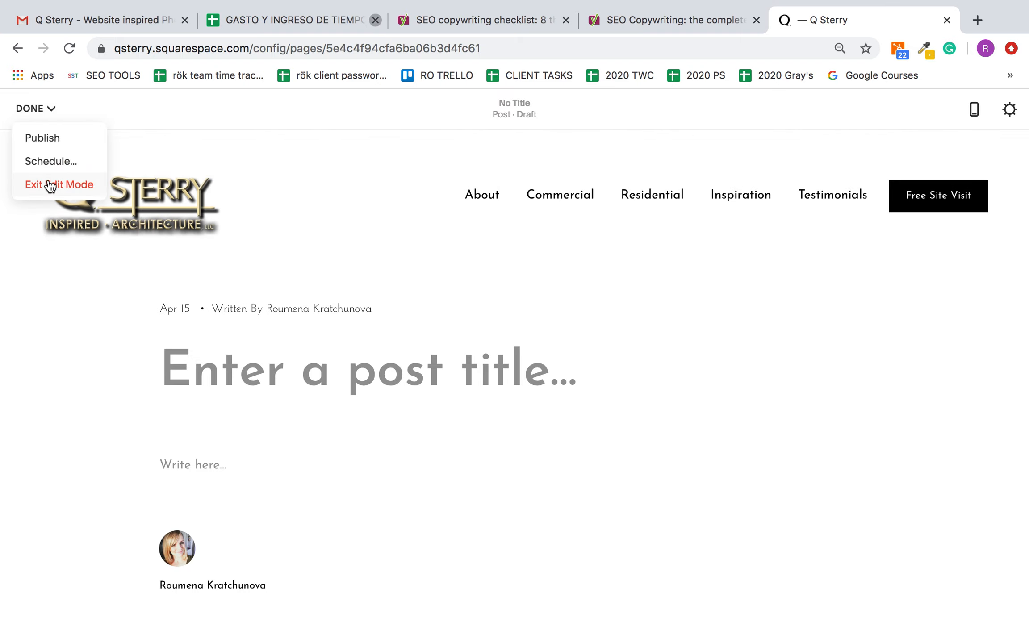
click(49, 181)
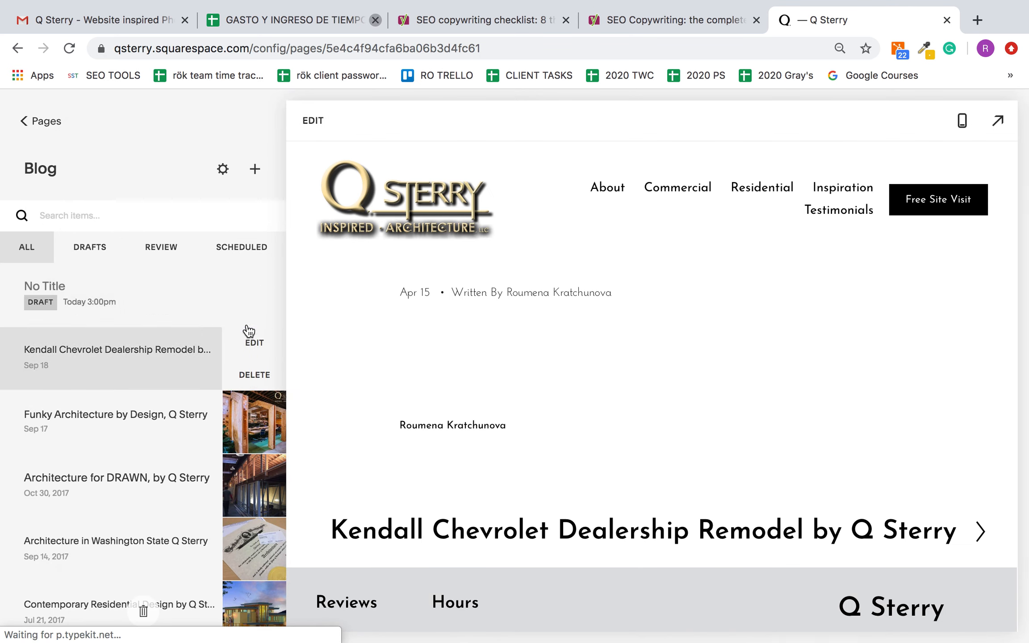
Delete the untitled draft from the blog's post list
click(254, 311)
click(320, 350)
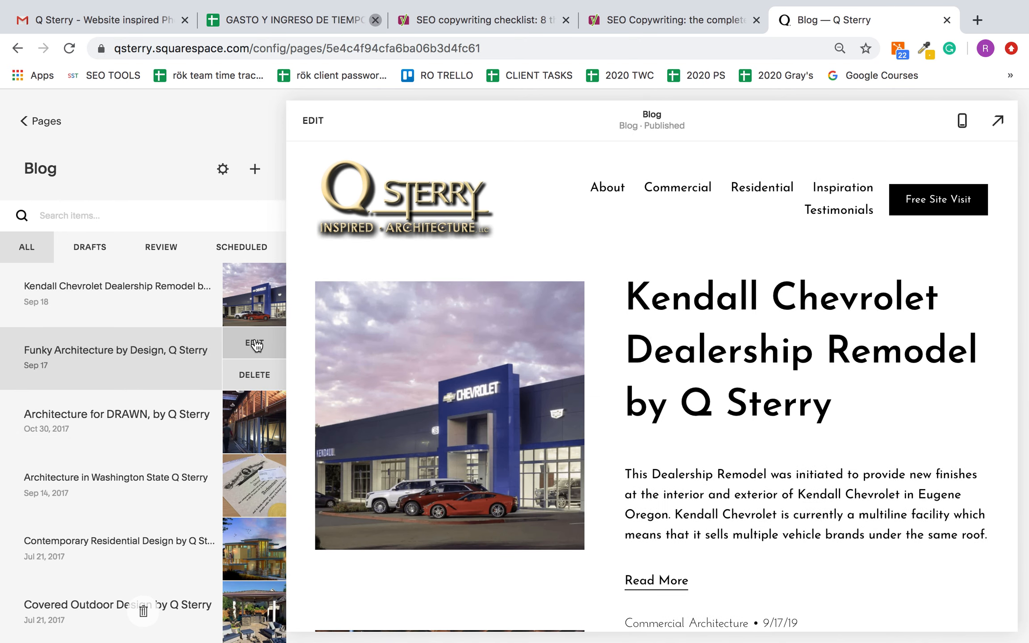
Open the "Funky Architecture by Design" post for editing and look through its text and images
click(255, 344)
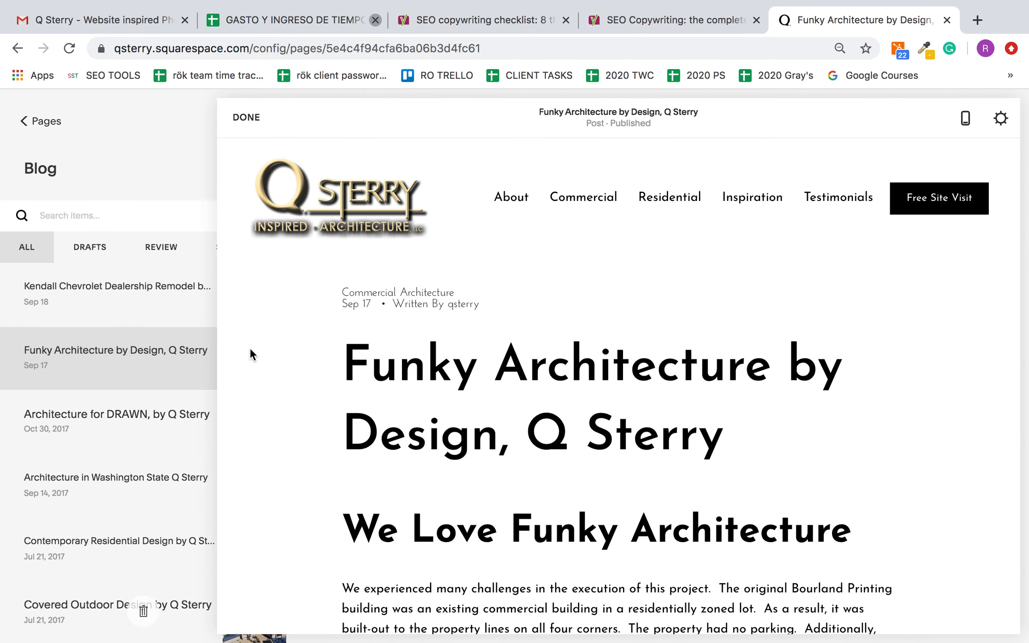
scroll(558, 442, down, 2)
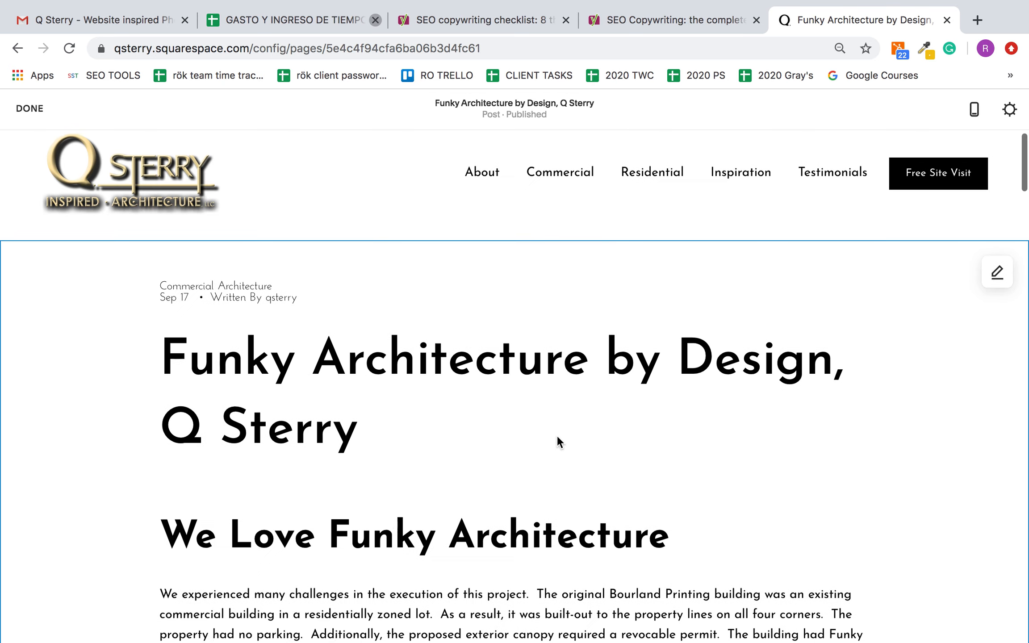
scroll(557, 435, down, 10)
scroll(532, 371, up, 6)
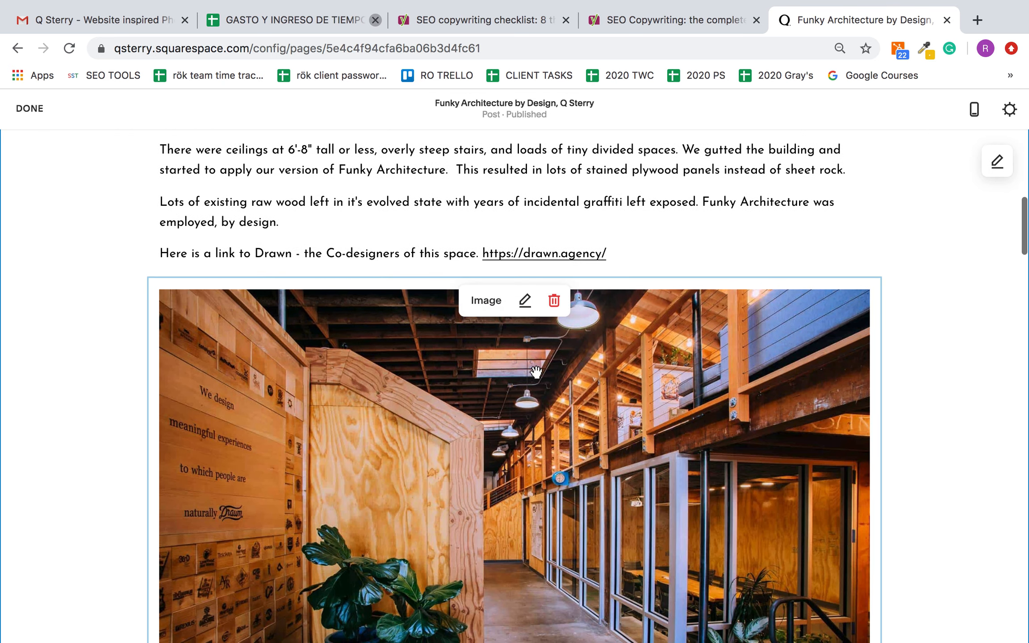
scroll(532, 371, up, 5)
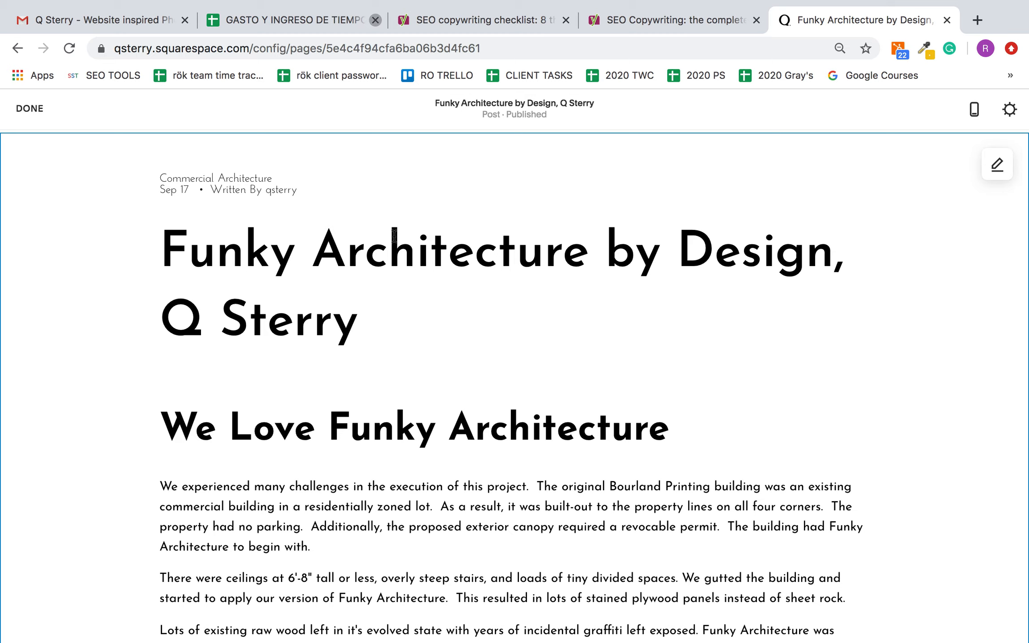
Highlight the keyword phrase "Funky Architecture" and the brand name within the post title
click(475, 229)
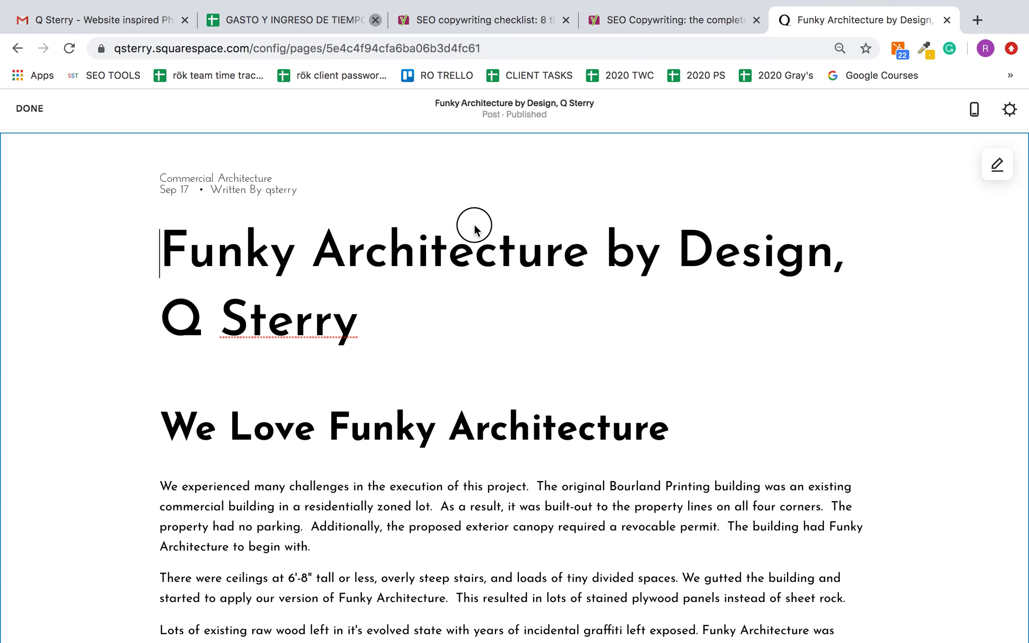
drag(474, 229, 589, 249)
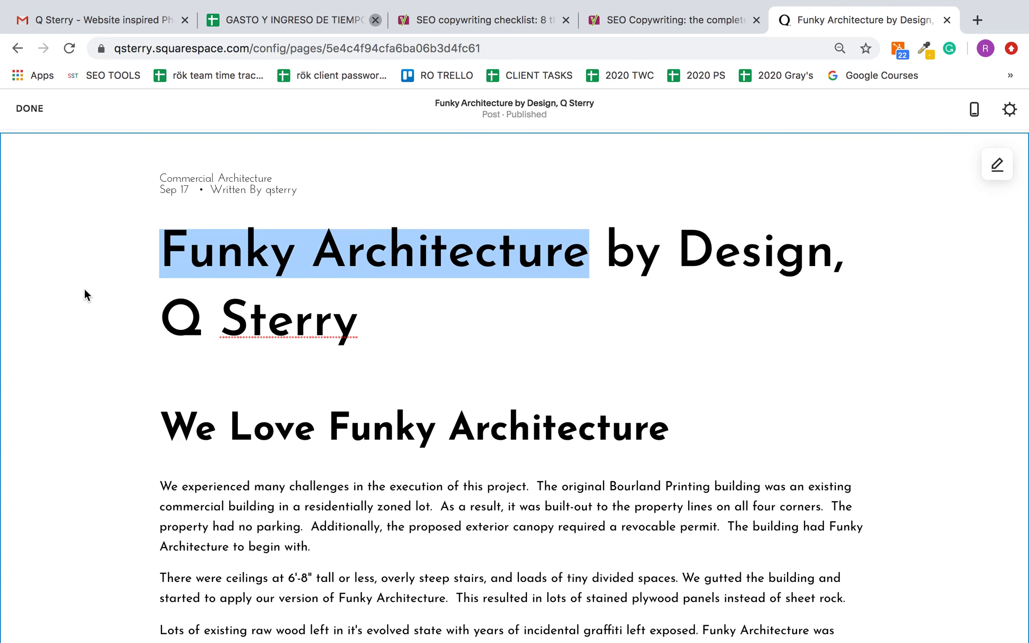
drag(190, 248, 352, 319)
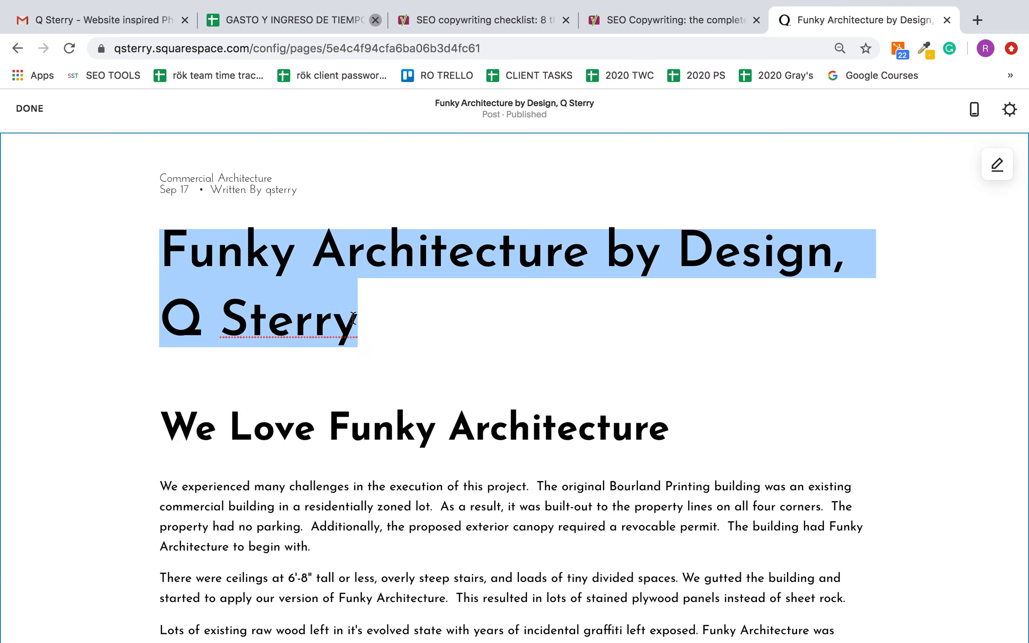
click(246, 248)
drag(588, 255, 171, 267)
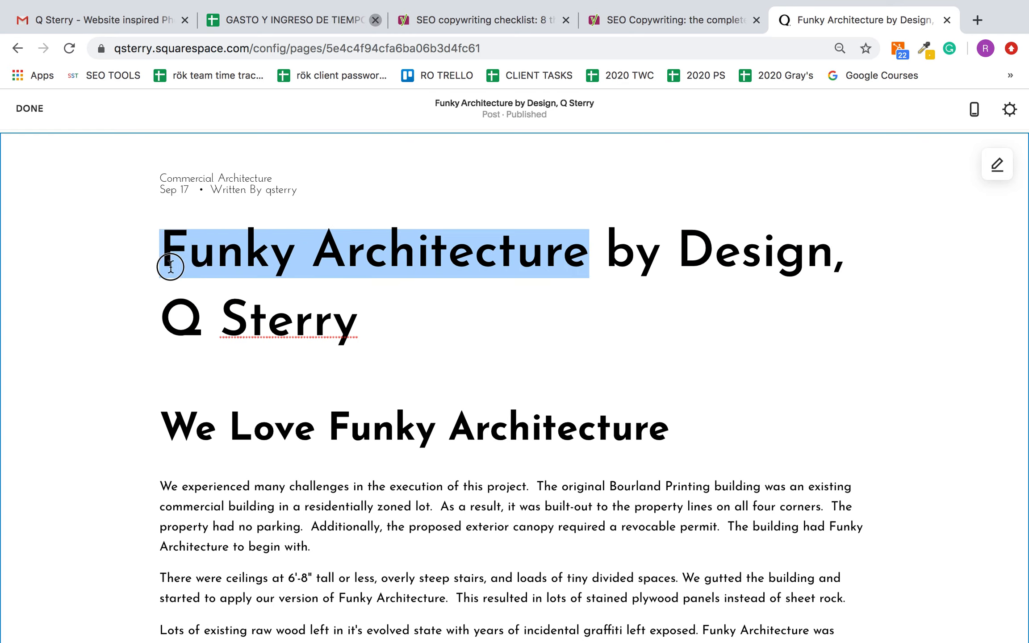
click(407, 315)
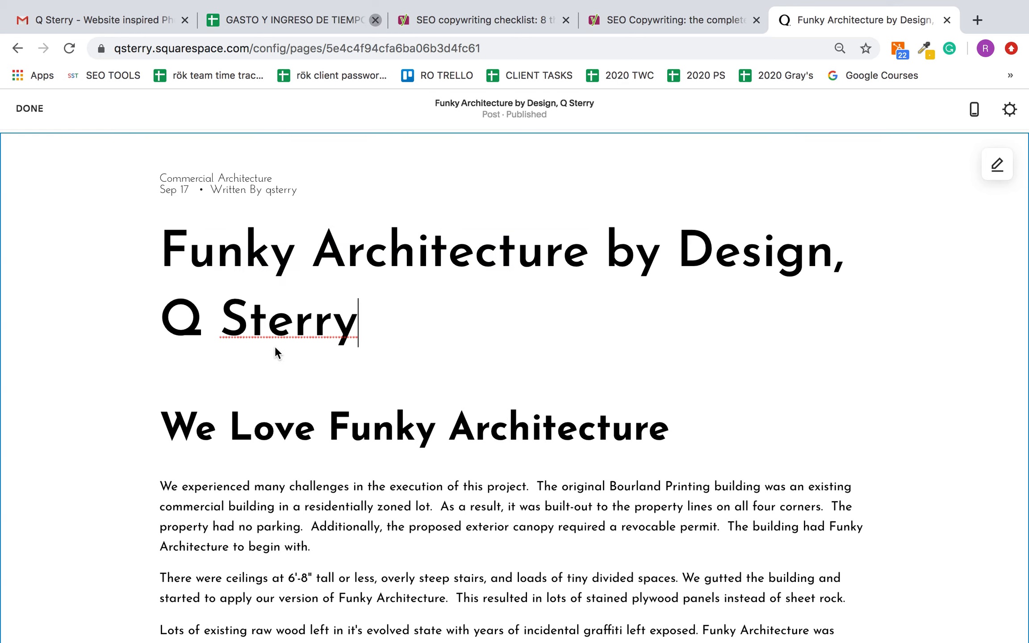
drag(178, 322, 377, 318)
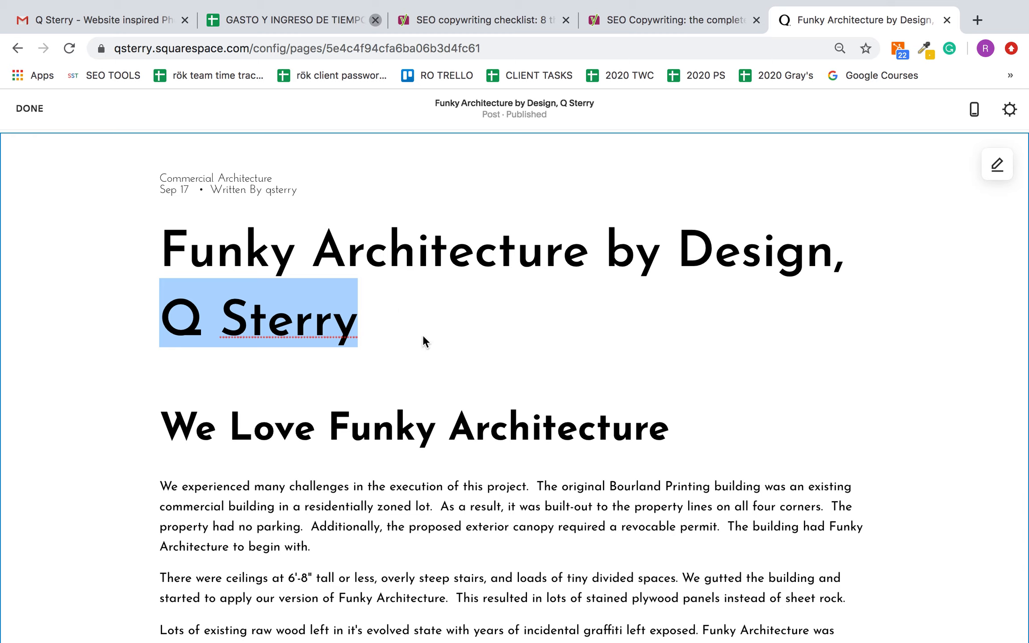
click(297, 326)
click(357, 322)
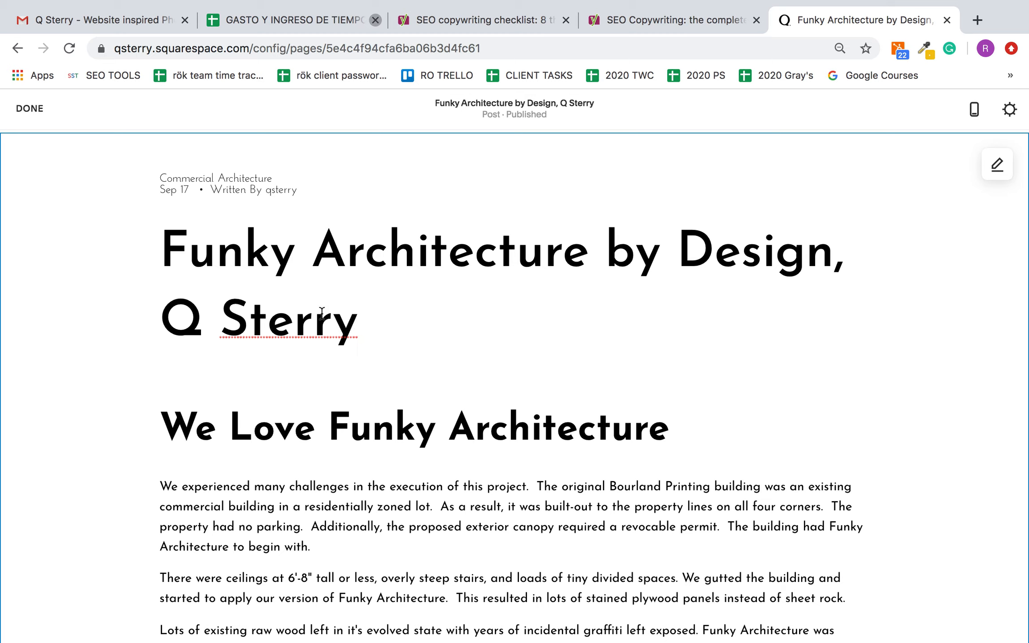
drag(163, 259, 588, 247)
Select the "We Love Funky Architecture" subheading to examine its keyword and paragraph style
click(334, 425)
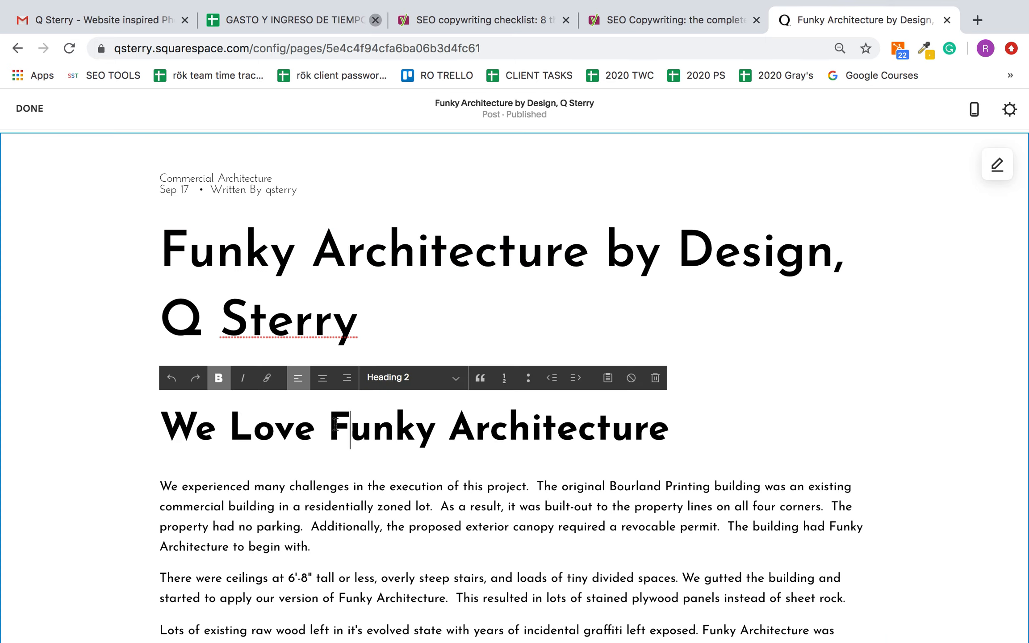
drag(333, 425, 668, 428)
triple_click(603, 432)
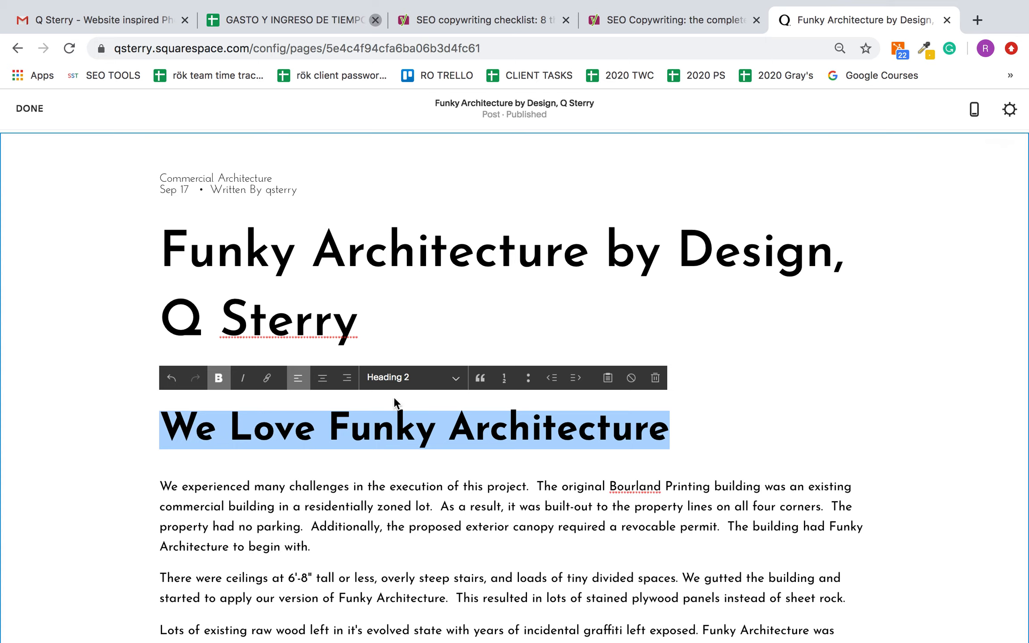
Insert a new line reading "Funky architecture" after the first body paragraph
click(341, 544)
key(Return)
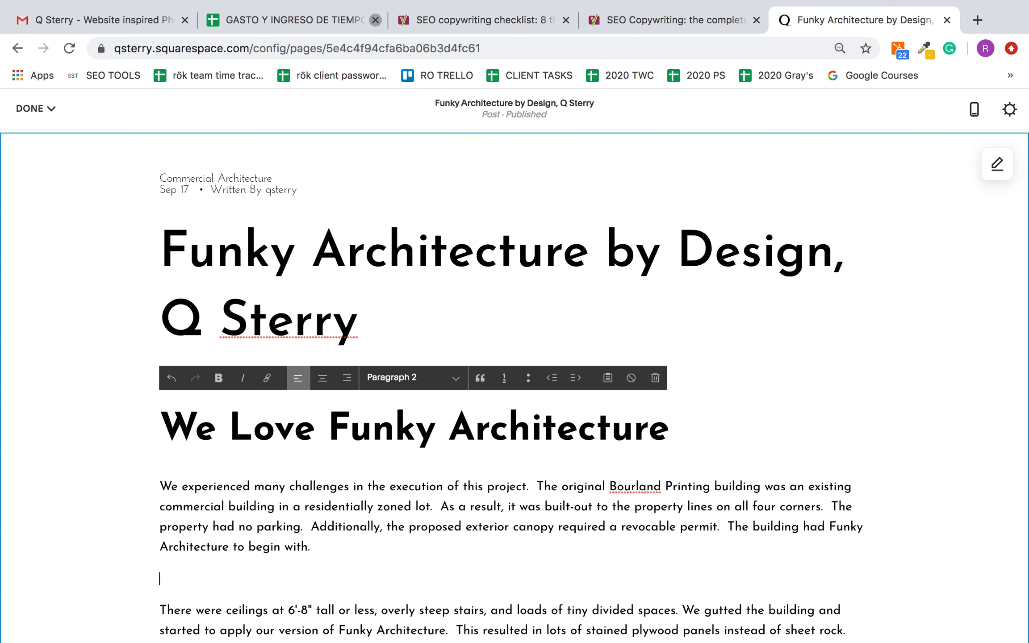
text(Funky architecture)
Try the Paragraph 3 style and the Heading 3 style on the new "Funky architecture" line
triple_click(238, 576)
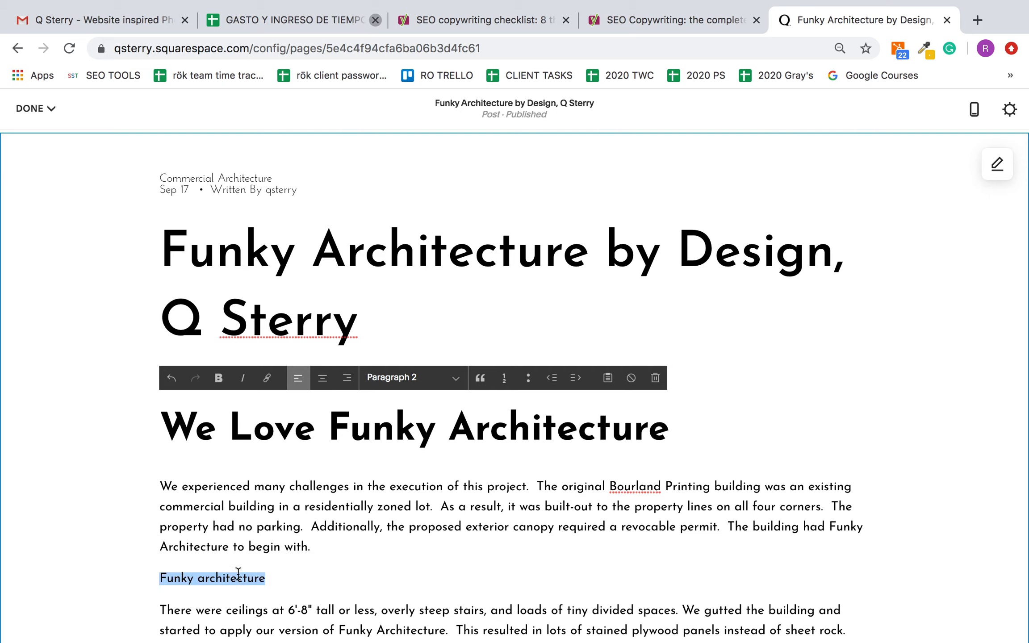
click(397, 379)
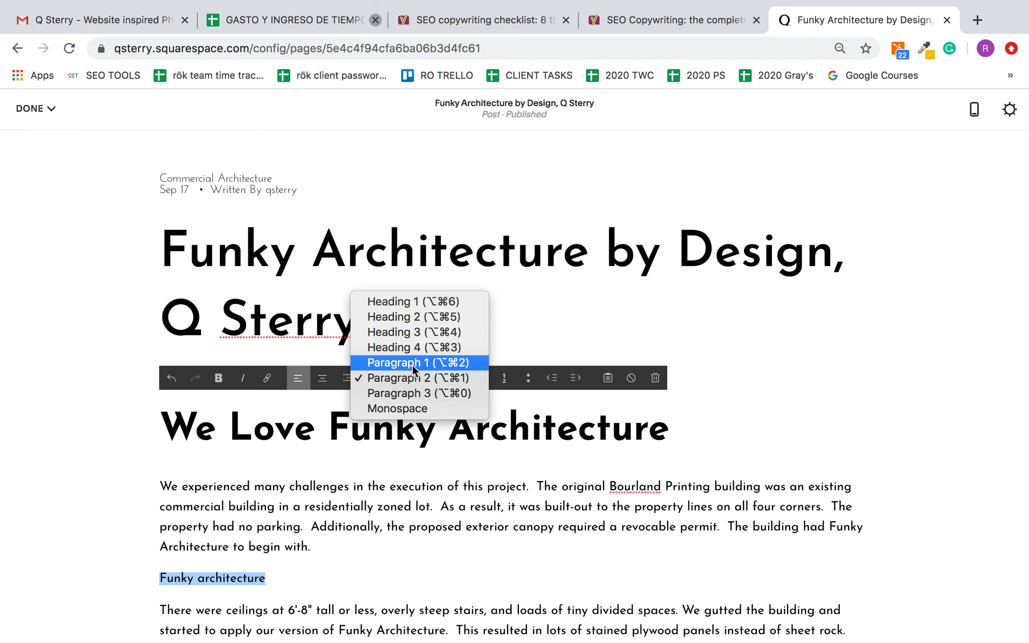
click(448, 393)
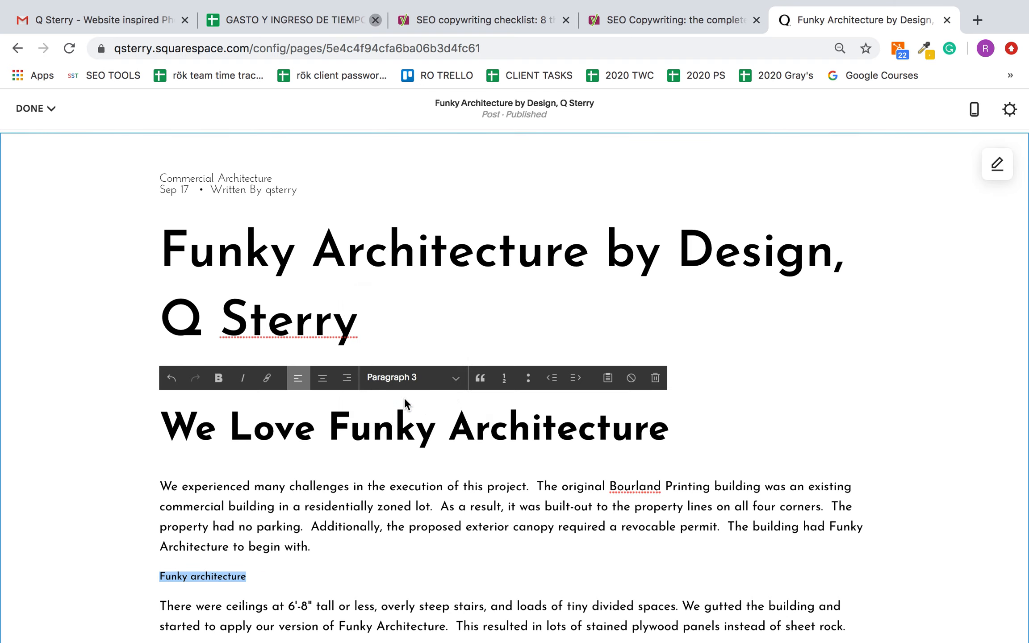
click(396, 378)
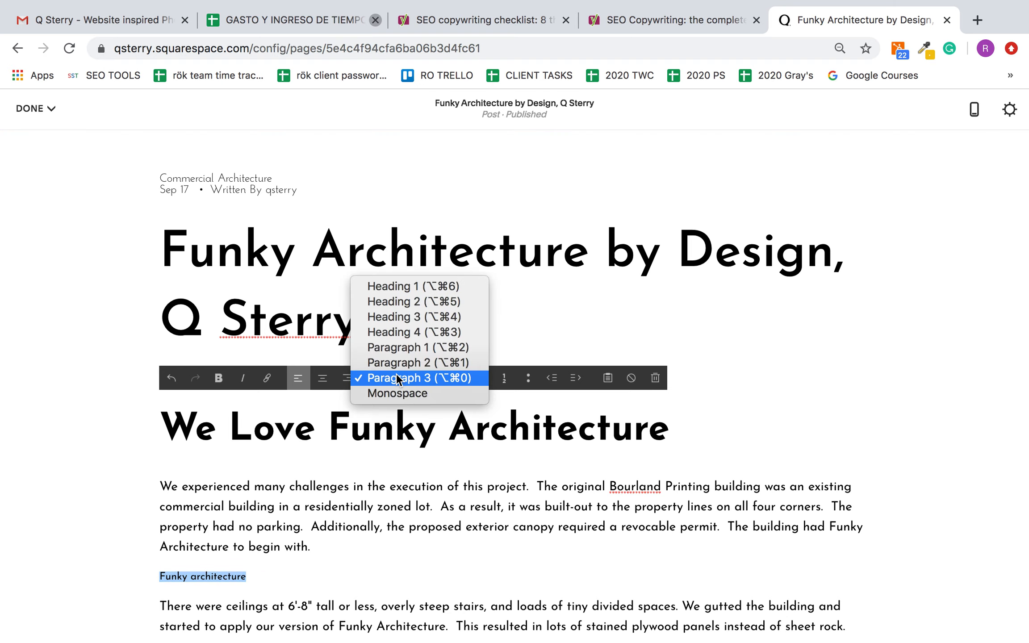
click(433, 317)
scroll(424, 420, down, 2)
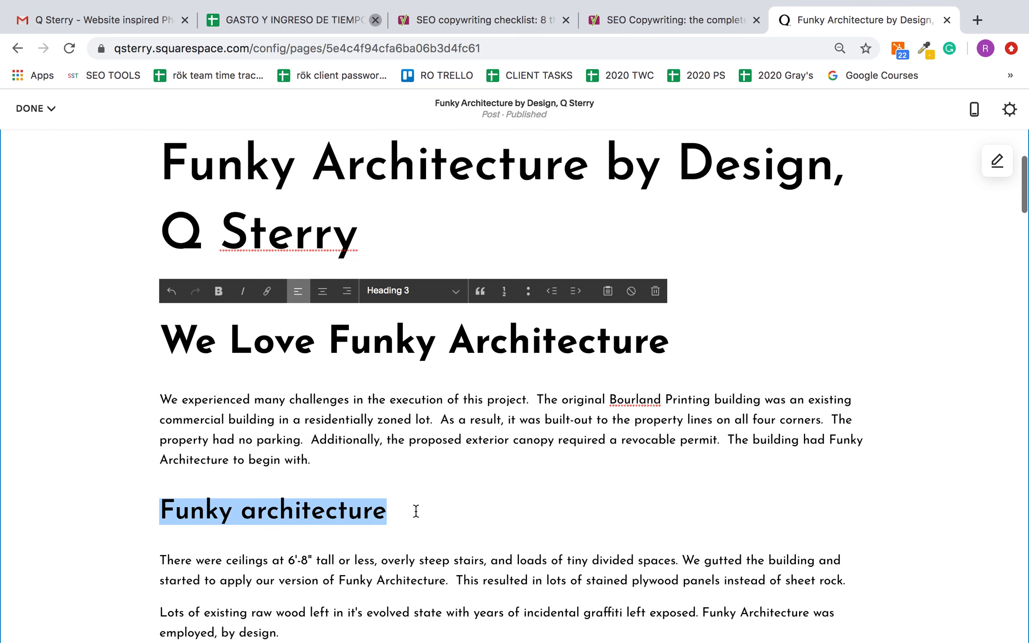
Change the "Funky architecture" line to the Heading 2 style and review the available styles
click(384, 302)
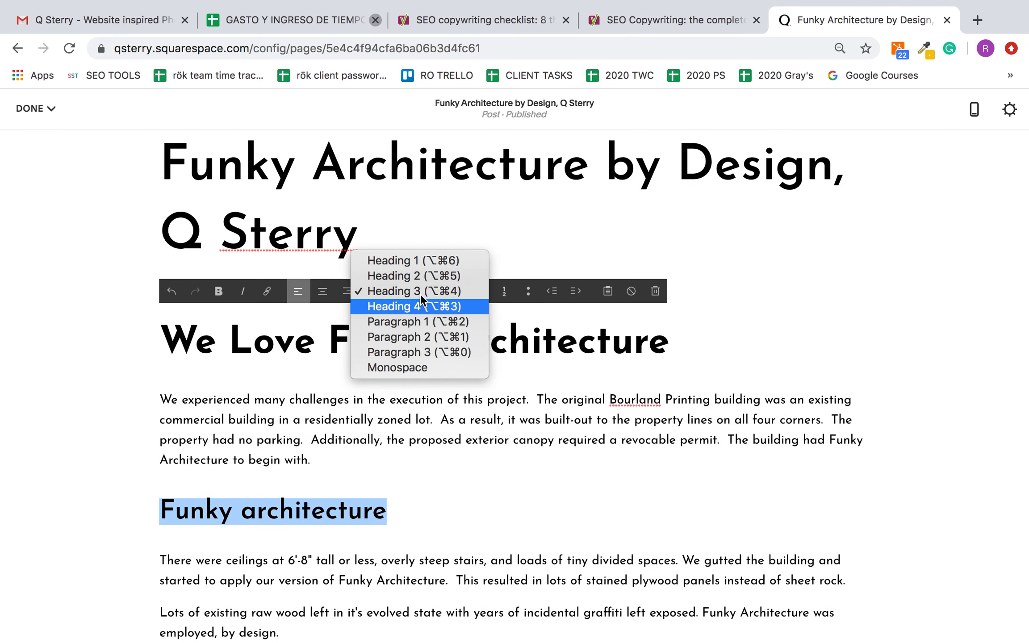
click(422, 275)
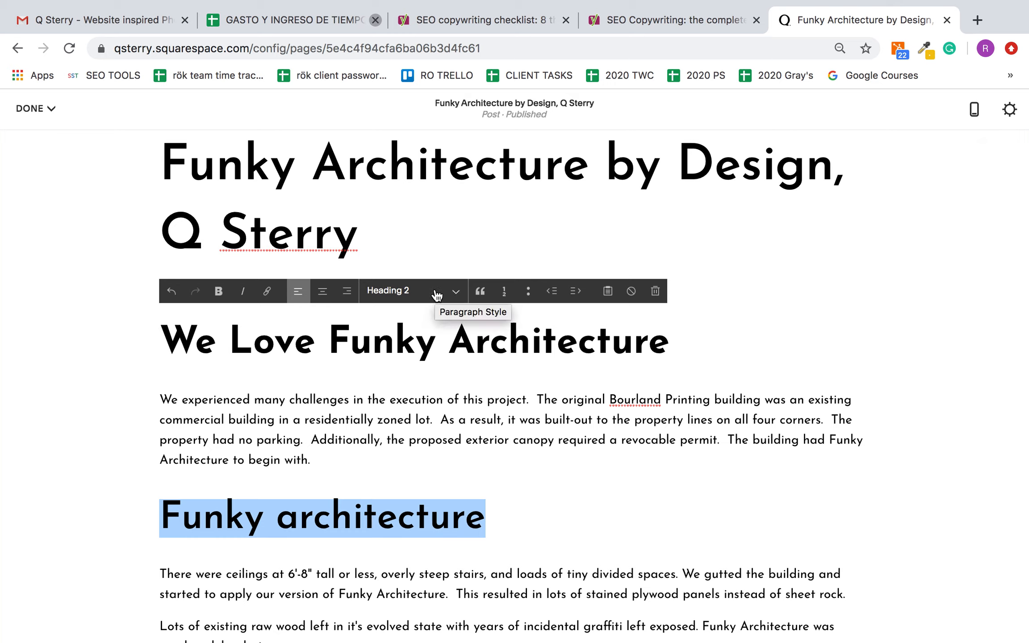
click(435, 290)
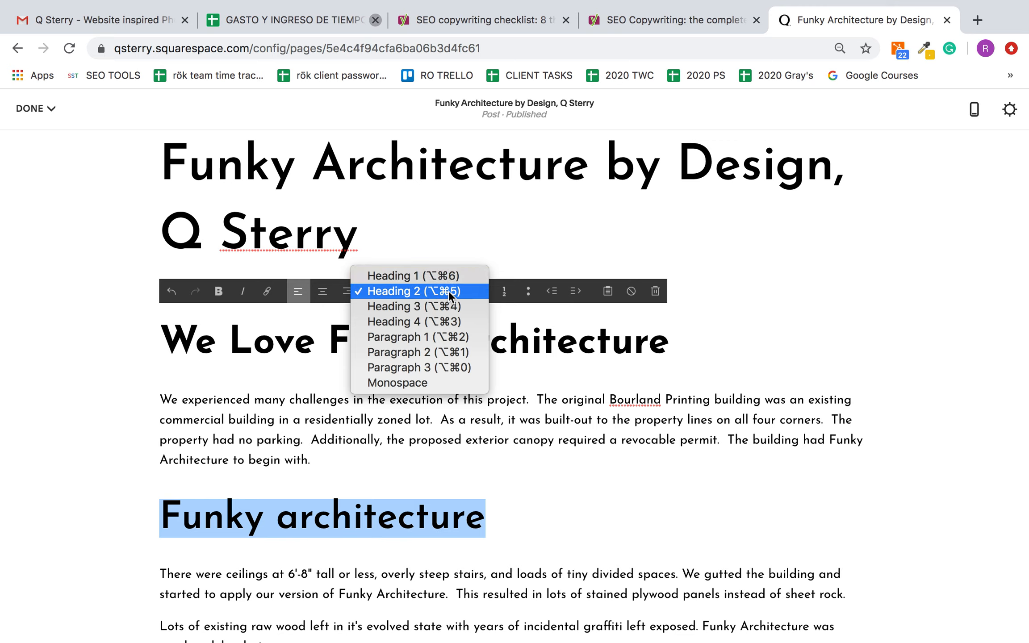
click(436, 291)
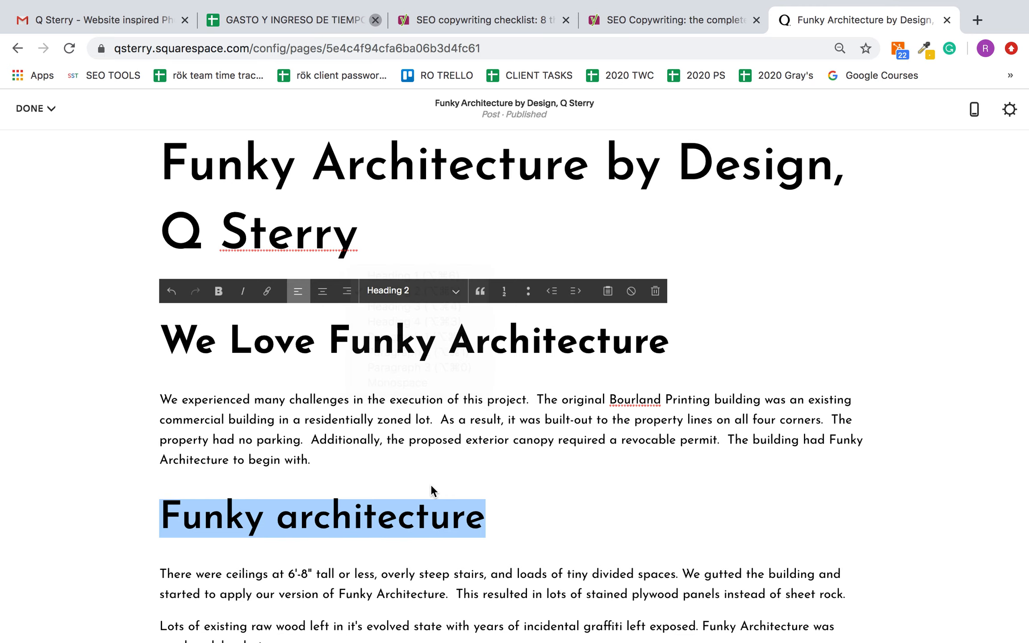
Delete the "Funky architecture" heading and its empty line from the post body
click(471, 517)
drag(496, 509, 148, 526)
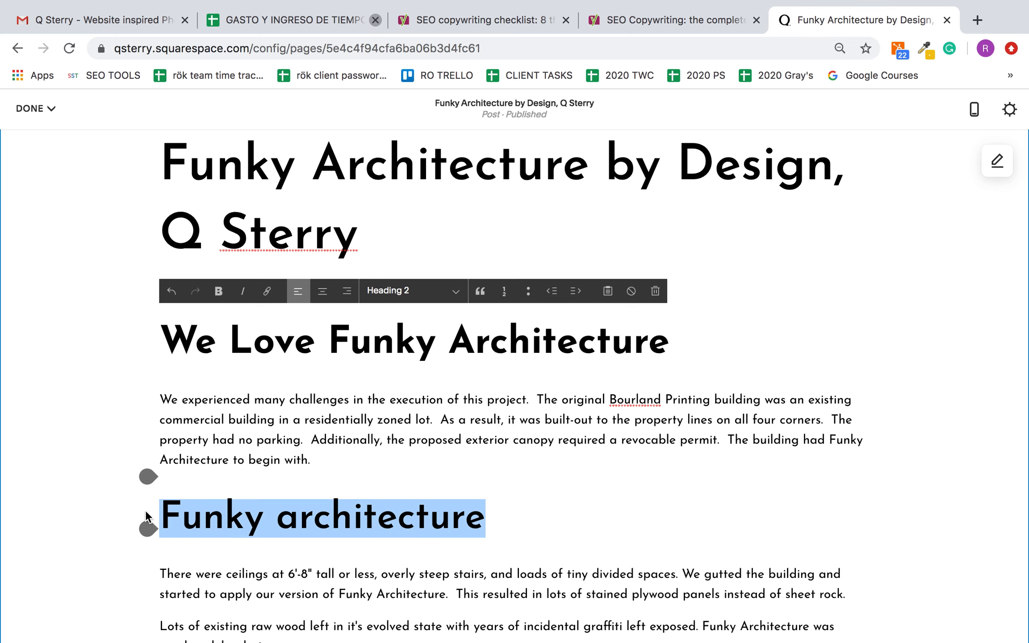
key(BackSpace)
key(BackSpace)
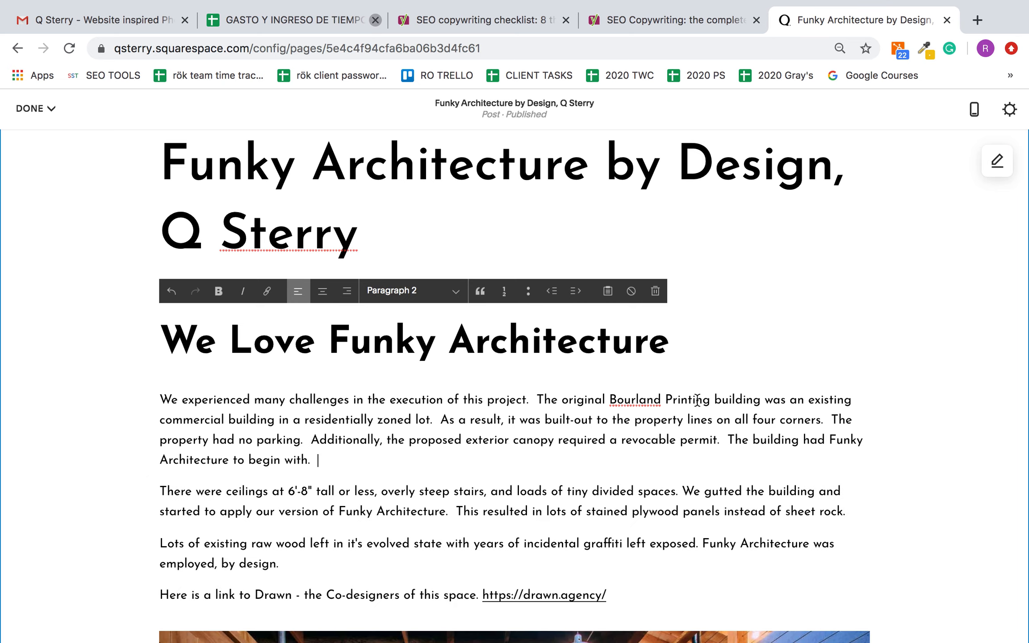
scroll(668, 414, down, 2)
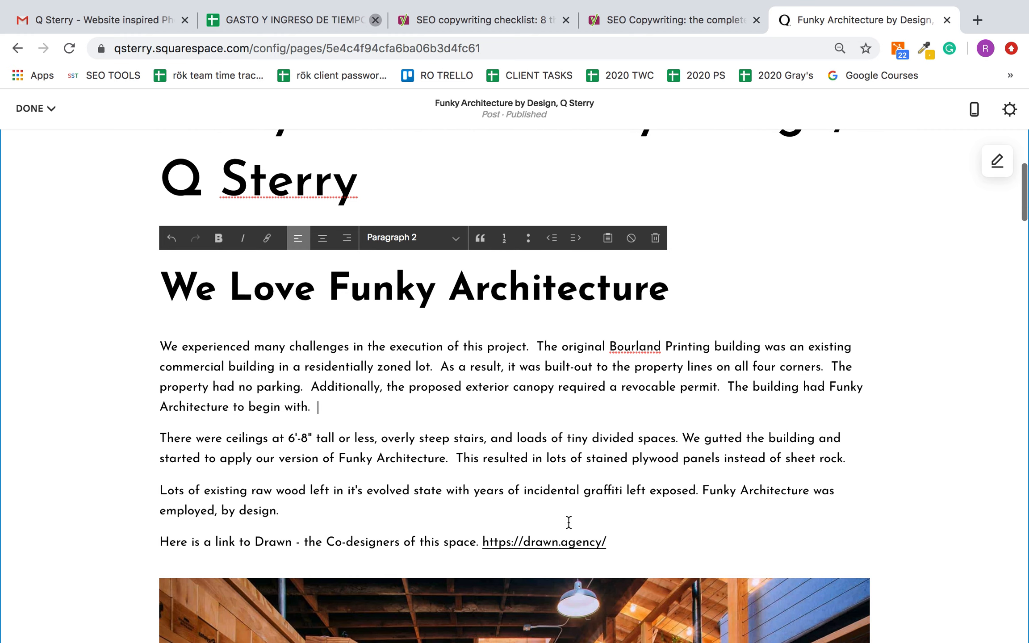
scroll(622, 543, down, 2)
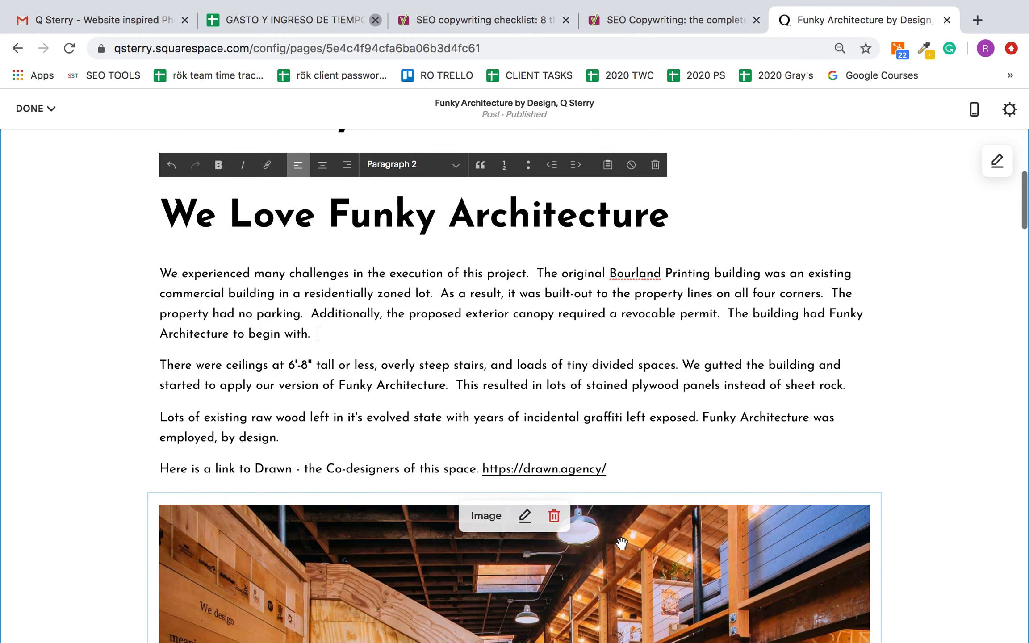
drag(615, 463, 482, 462)
key(super+c)
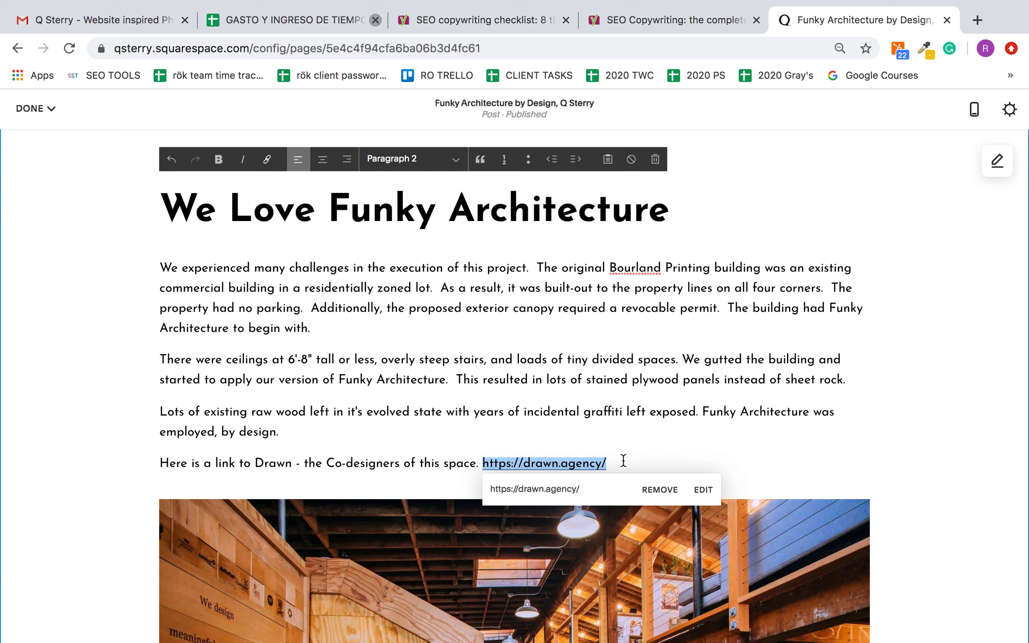
key(BackSpace)
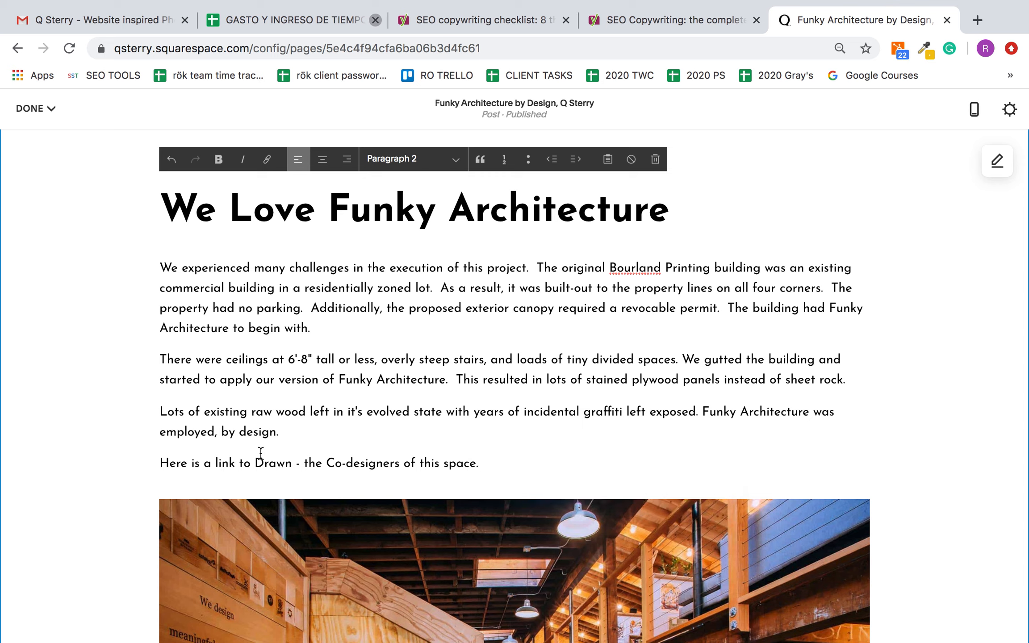
drag(160, 463, 291, 464)
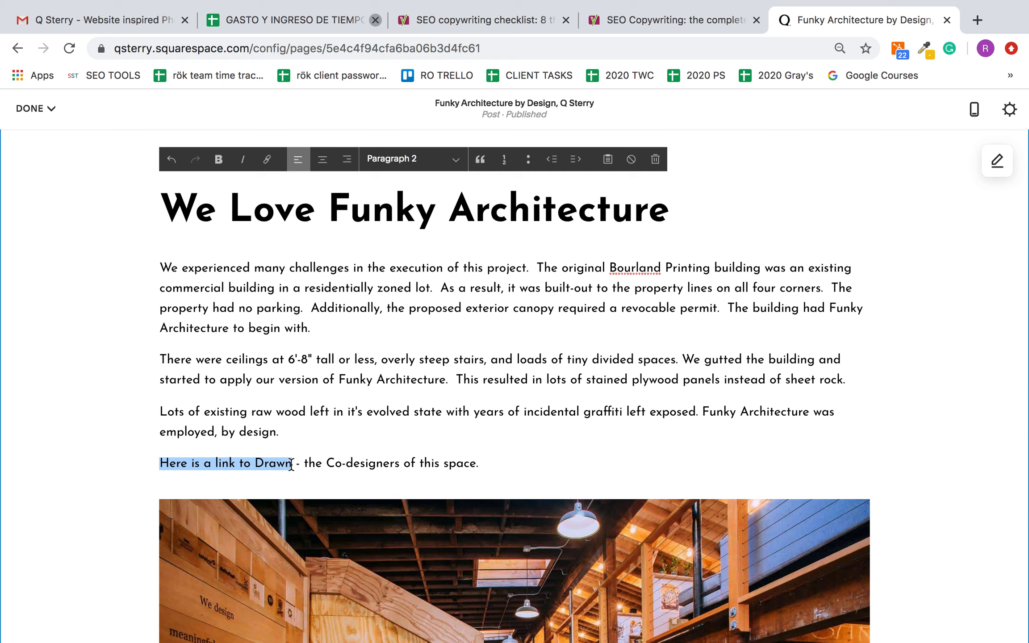
click(267, 159)
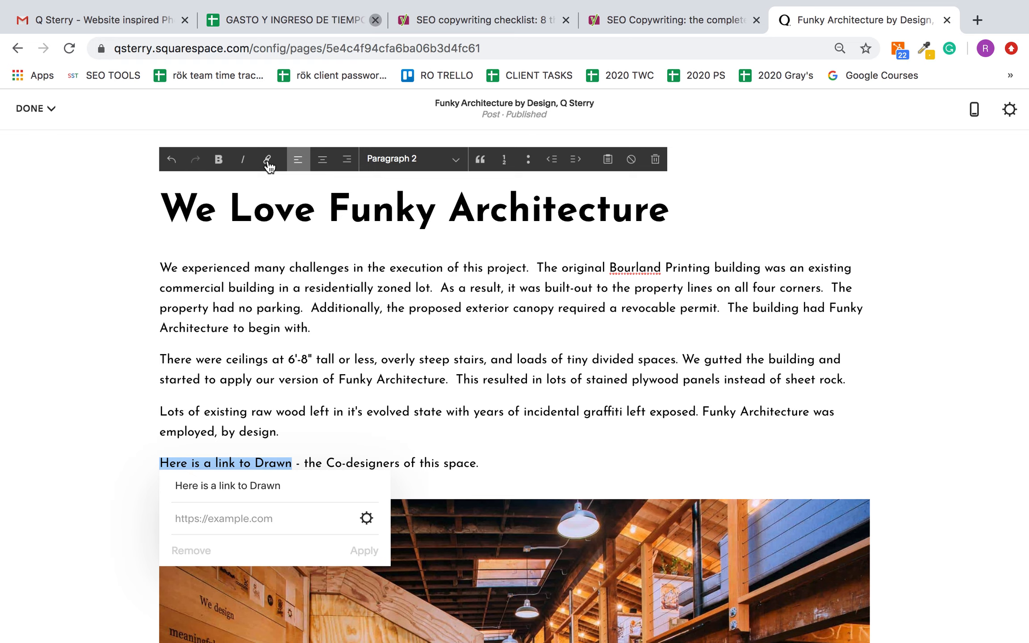
click(240, 511)
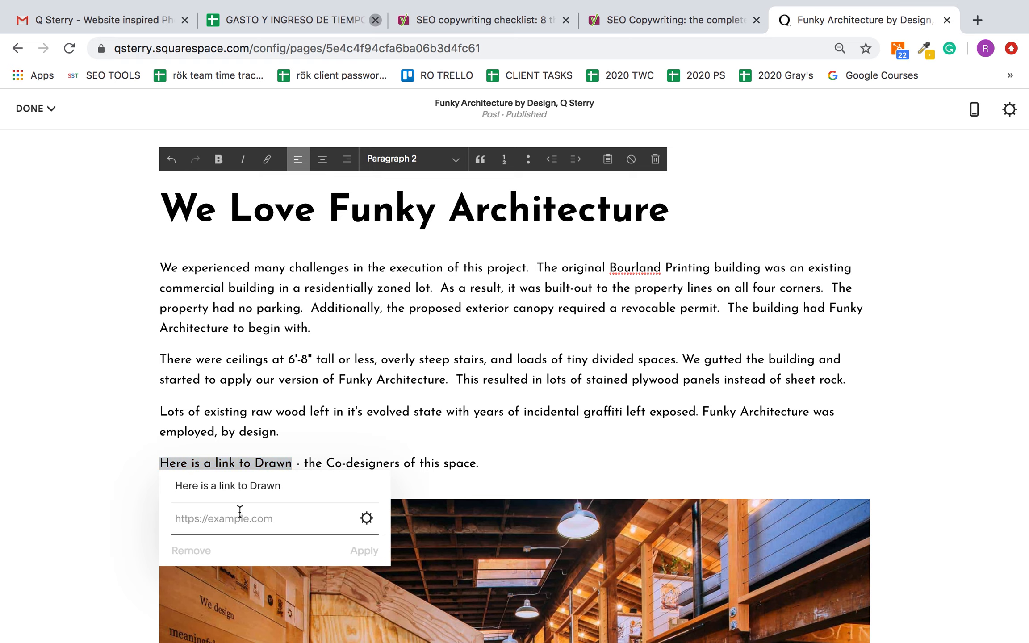
key(super+v)
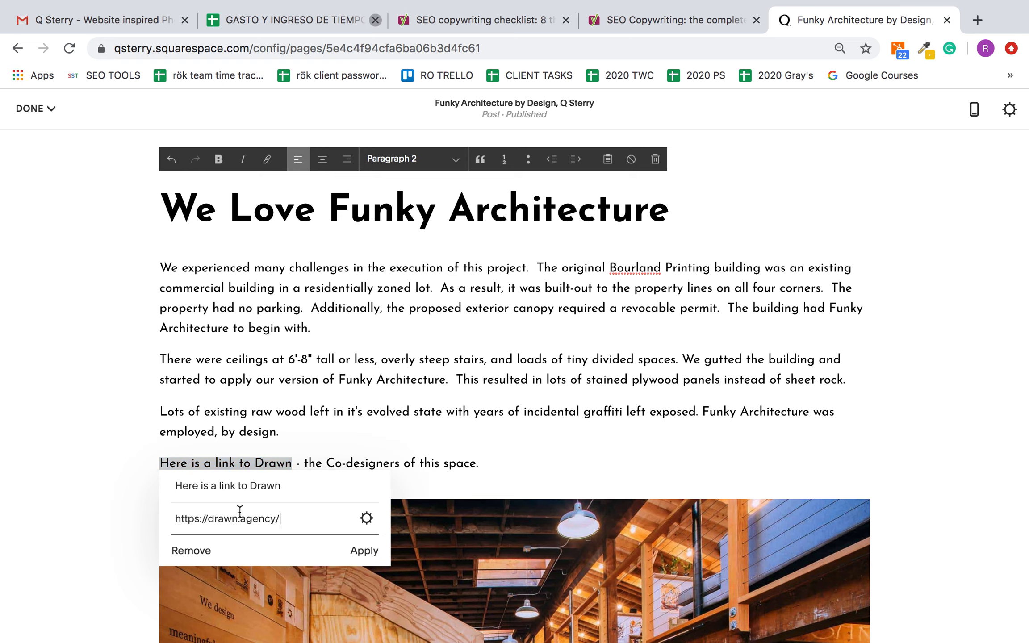
click(367, 519)
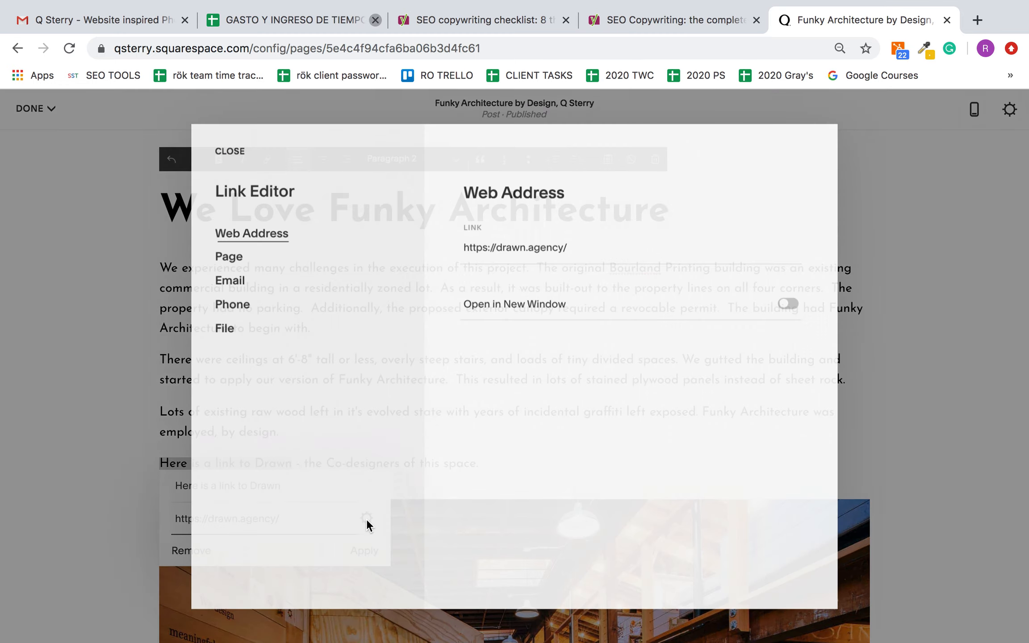
click(790, 304)
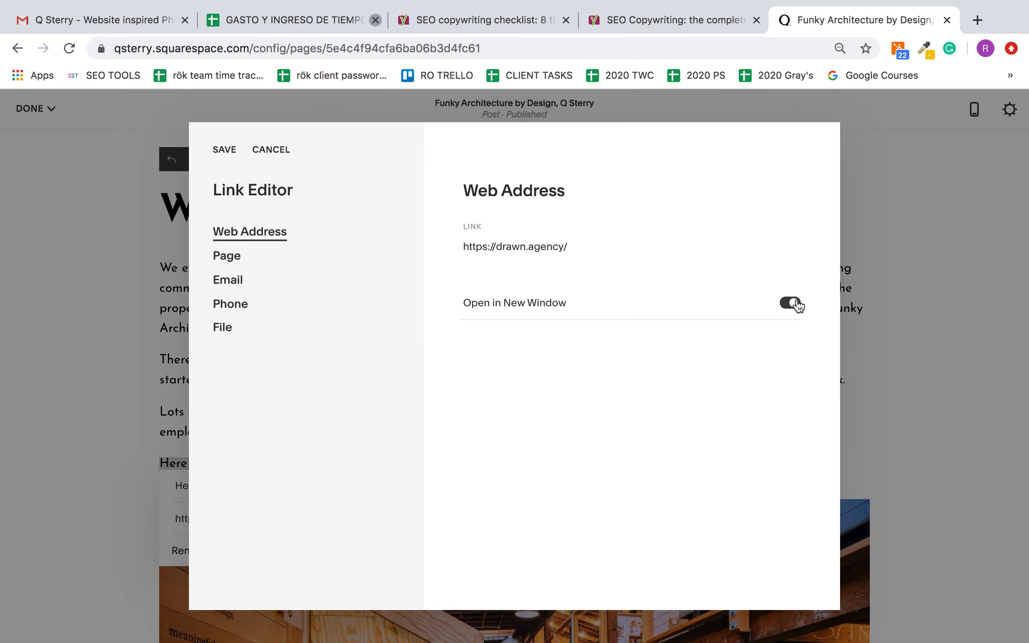
click(223, 149)
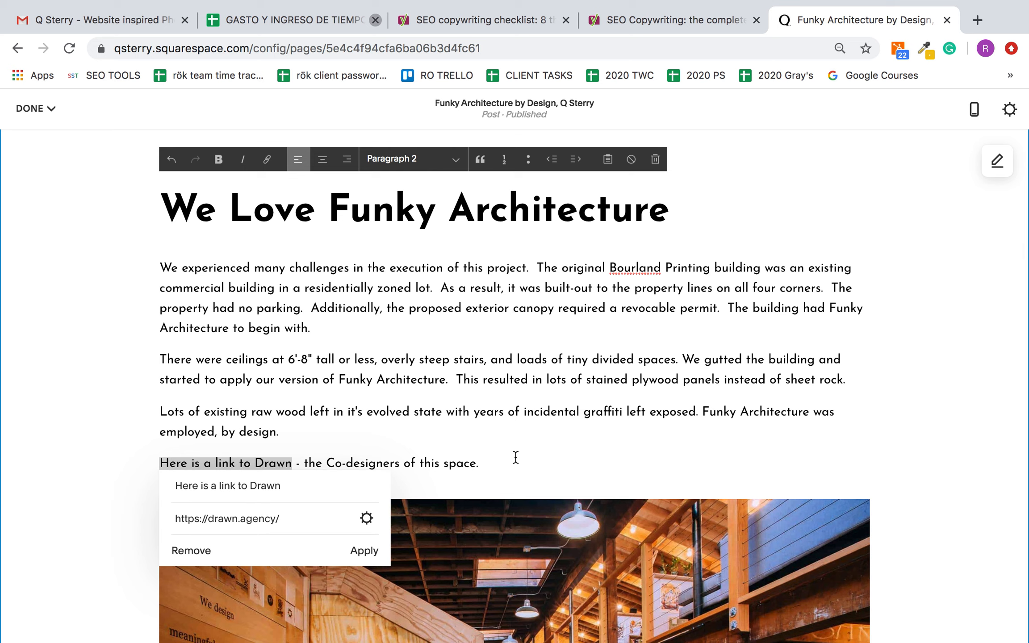
click(362, 551)
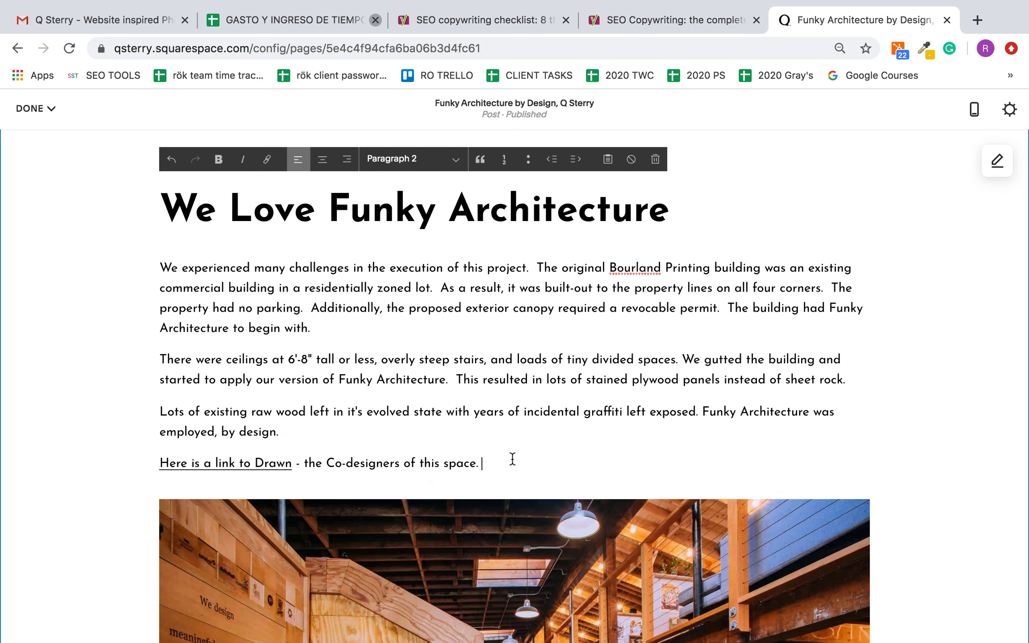
Try a Button block between the Drawn link line and the image, and remove the block
scroll(512, 457, down, 3)
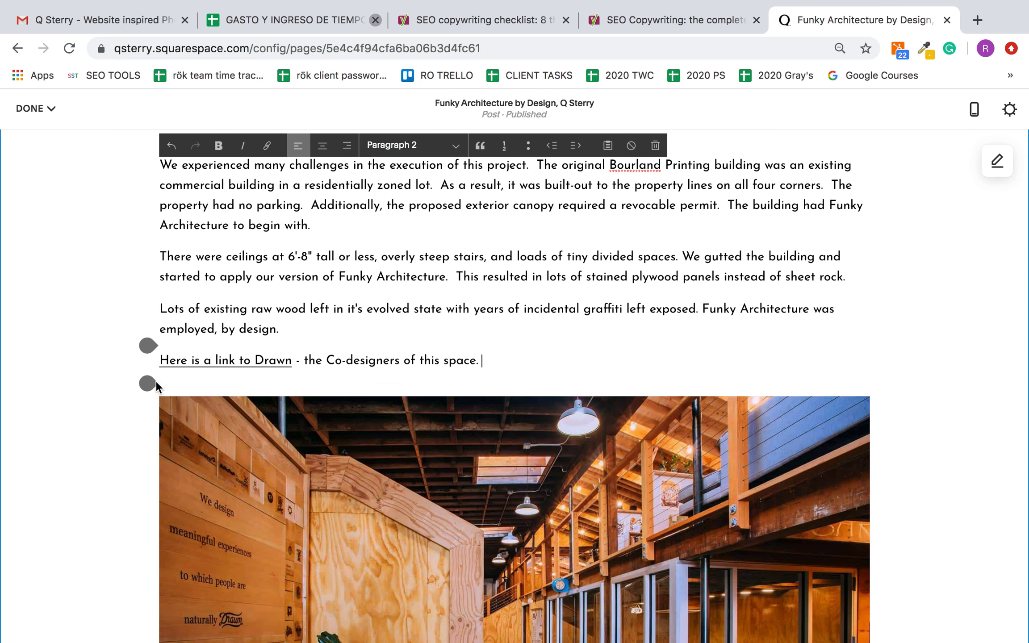
click(150, 383)
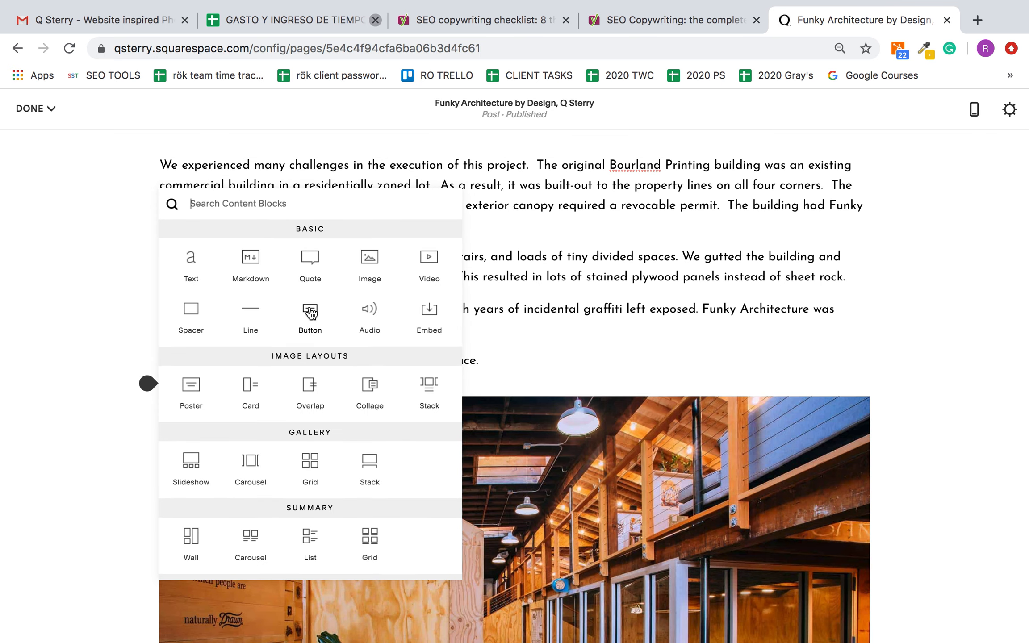
click(311, 314)
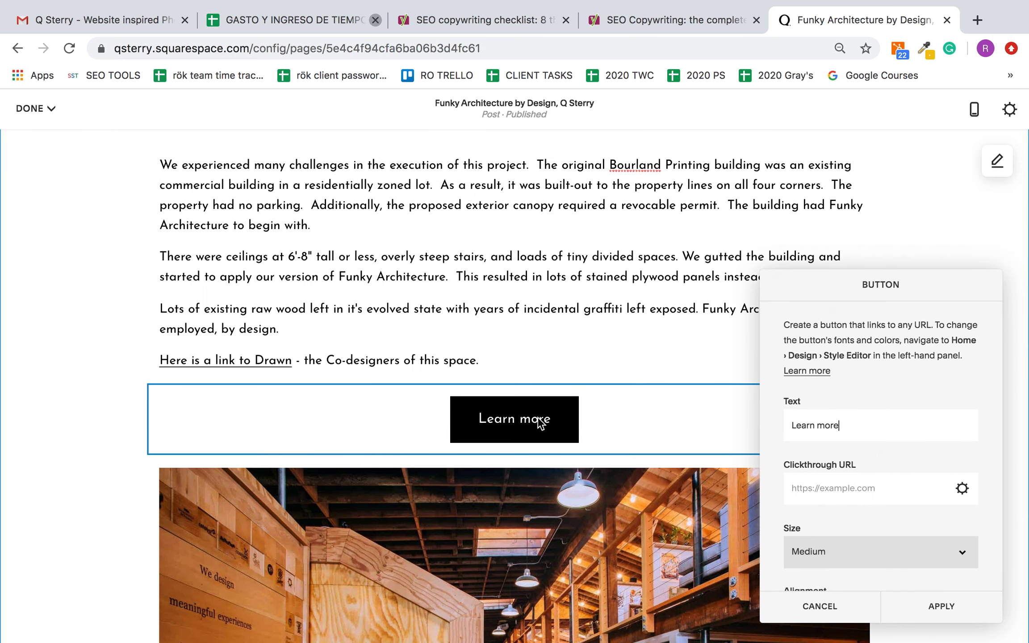
click(819, 606)
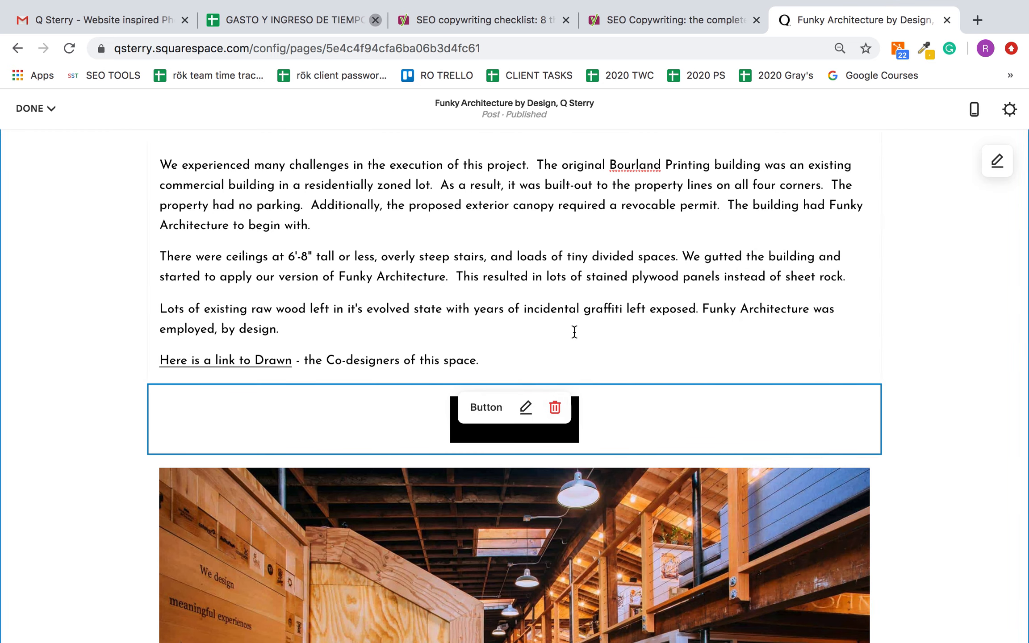
click(555, 407)
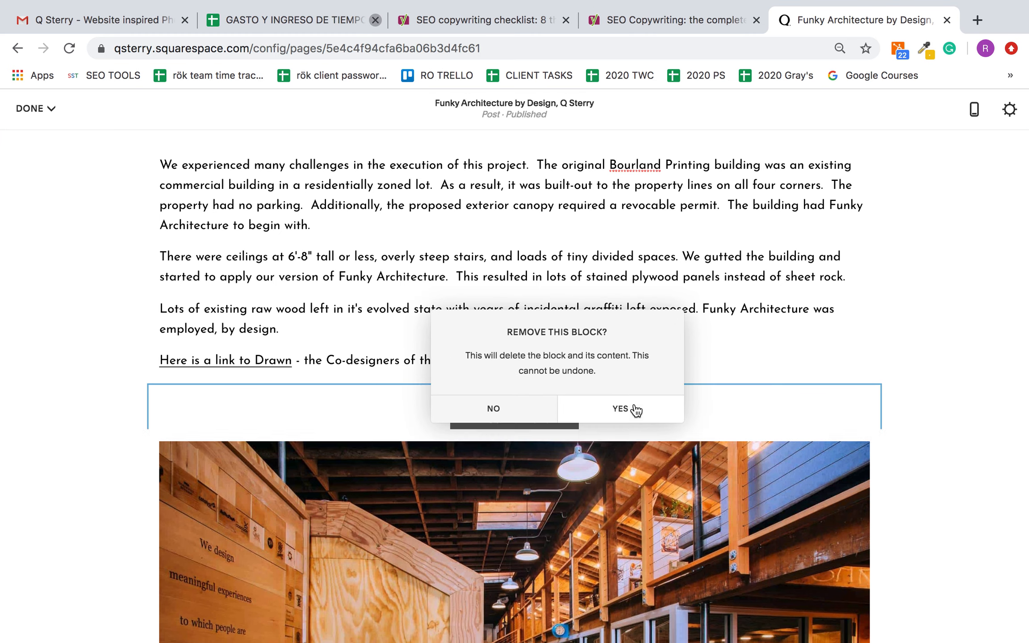
click(635, 410)
mouse_move(504, 407)
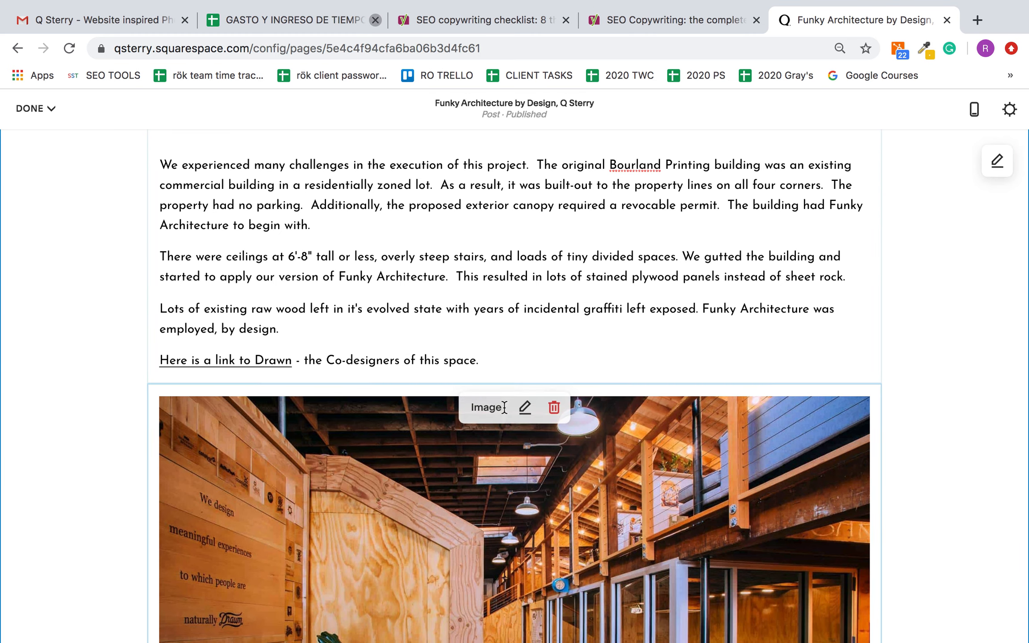
scroll(504, 407, up, 4)
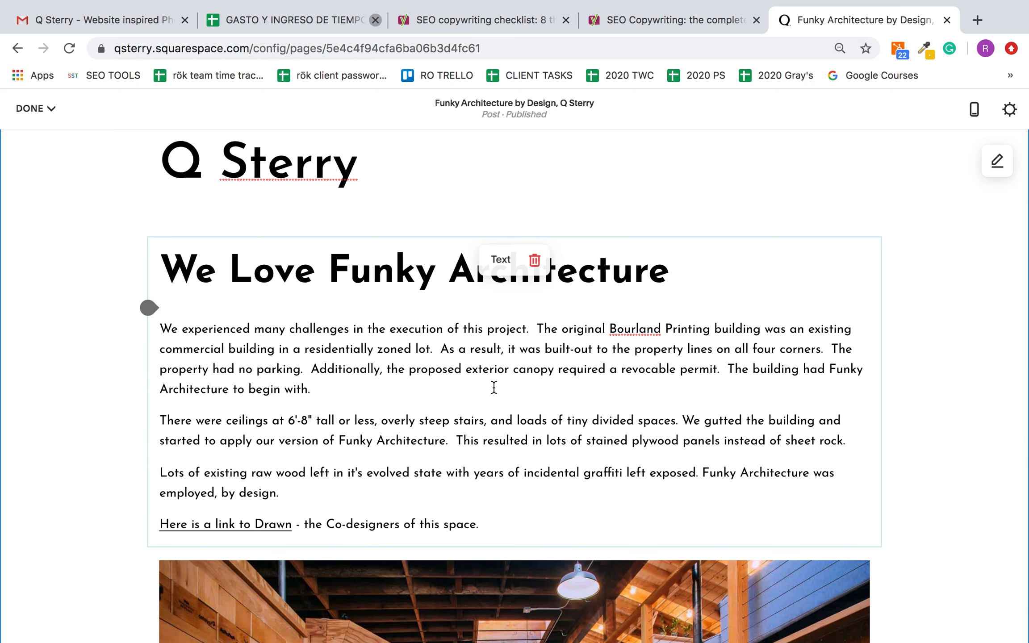
scroll(493, 387, up, 3)
mouse_move(153, 341)
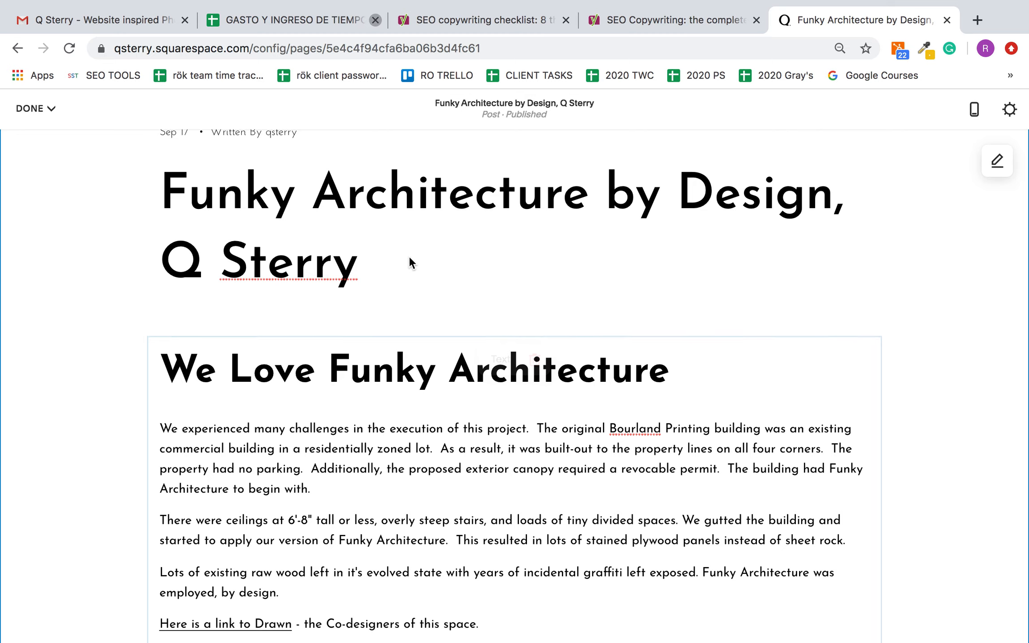
Open iloveimg.com/resize-image in a new browser tab
click(978, 21)
text(iloveimg.com/resize-image)
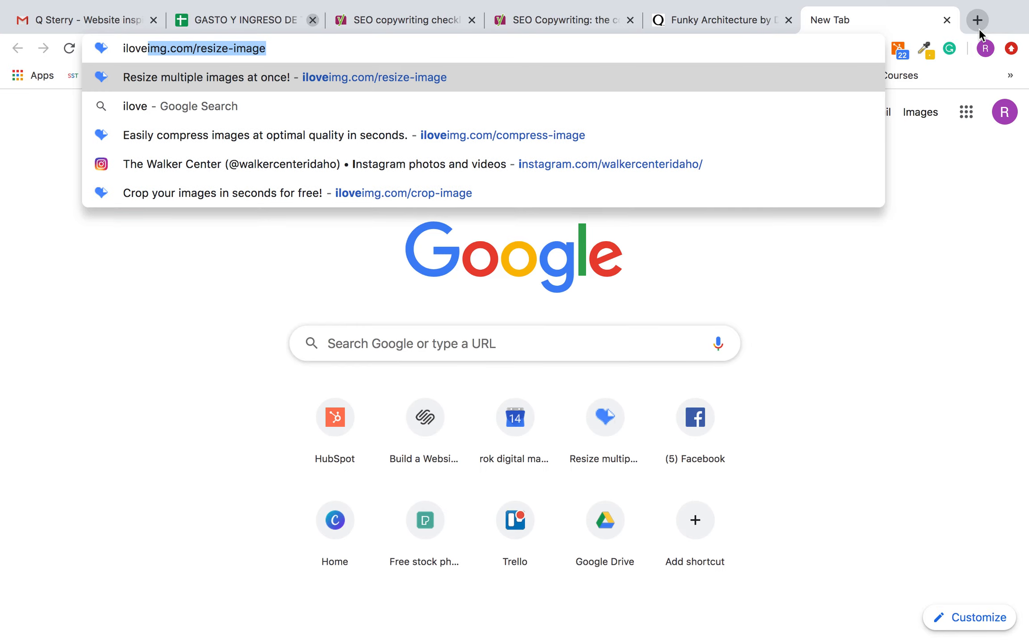
key(Right)
key(Return)
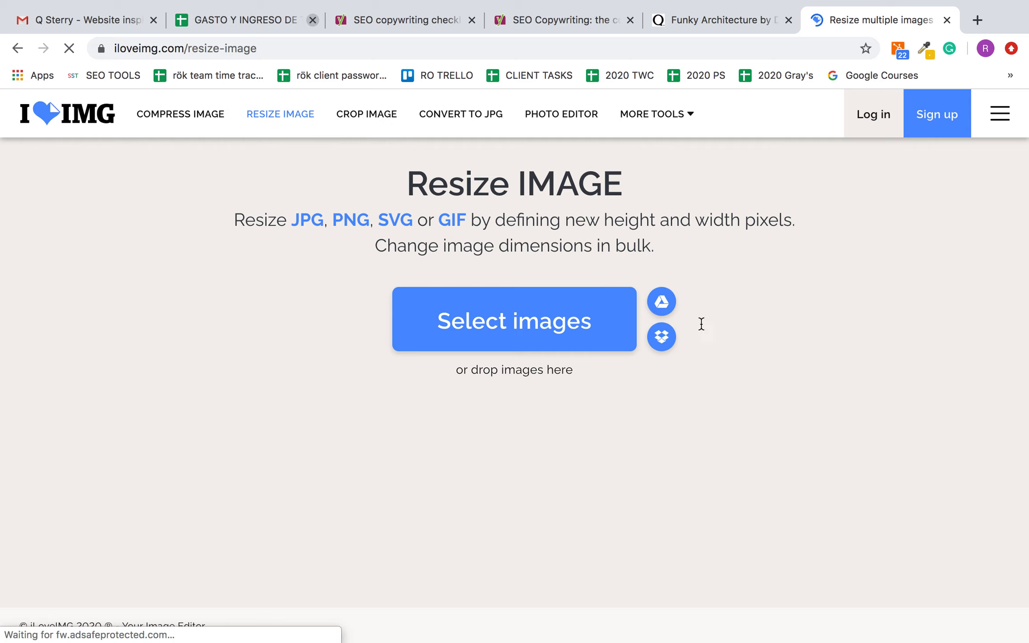
Load the image "Screen Shot 2020-04-15 at 2.19.10 PM" from the desktop's Screenshots folder for resizing
click(493, 319)
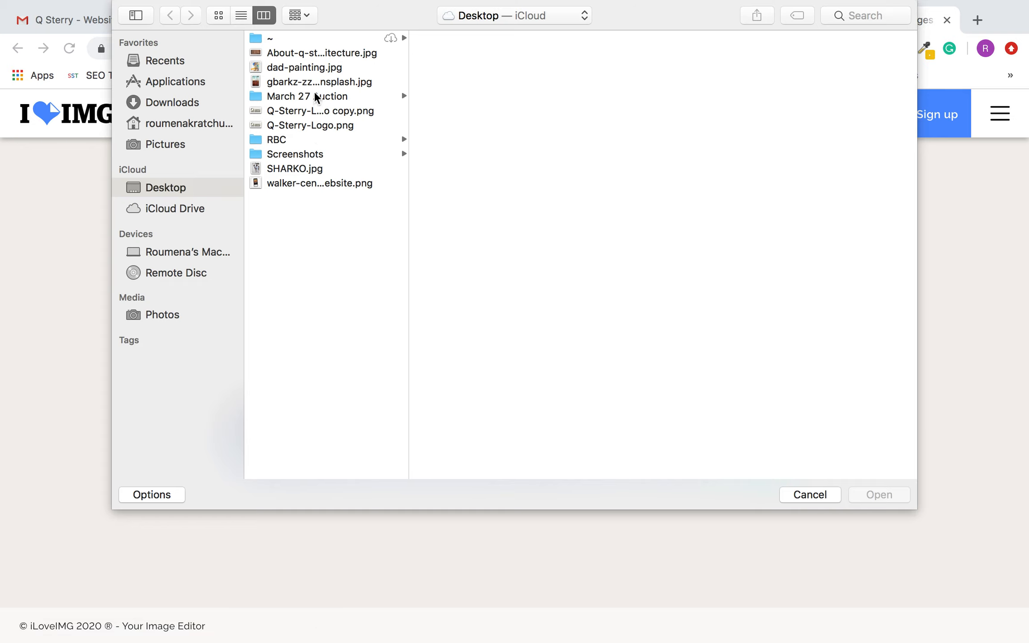
click(302, 154)
scroll(500, 379, down, 15)
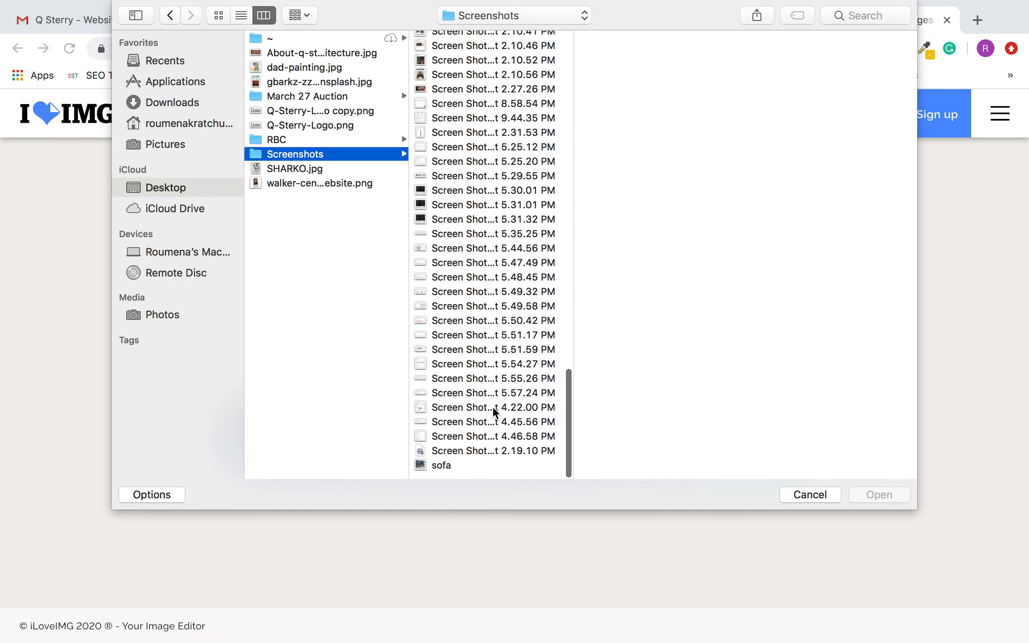
click(487, 456)
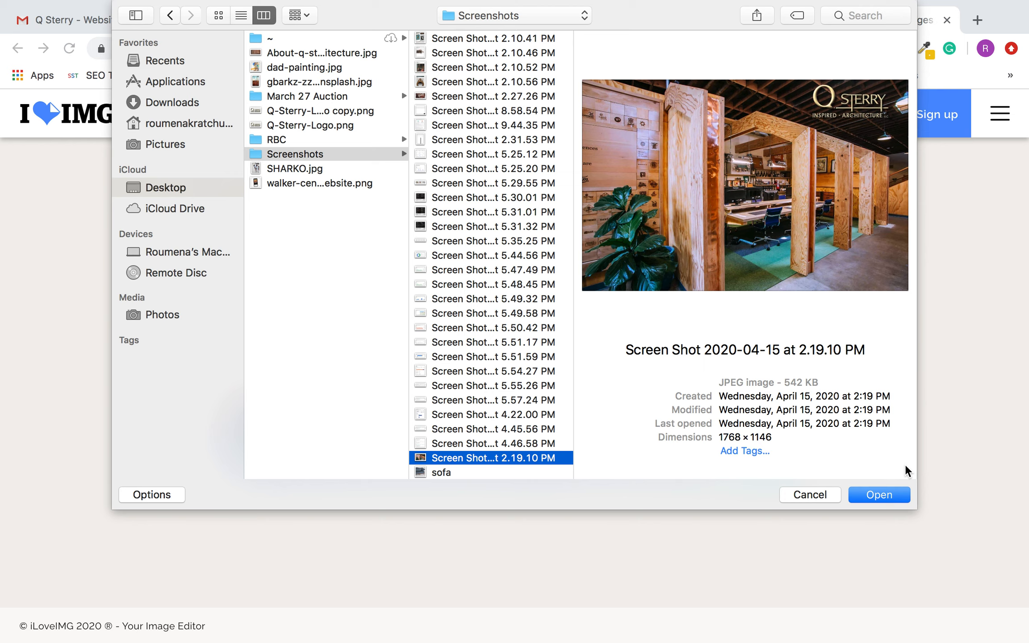
click(887, 504)
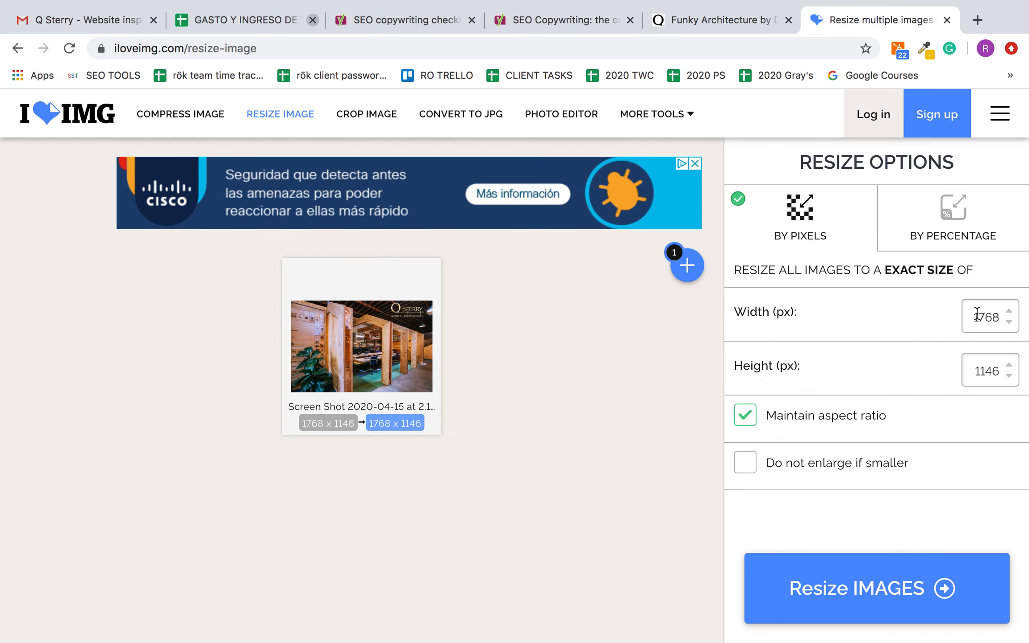
Resize the image to a width of 1500 px with its aspect ratio maintained, and download the result
double_click(976, 313)
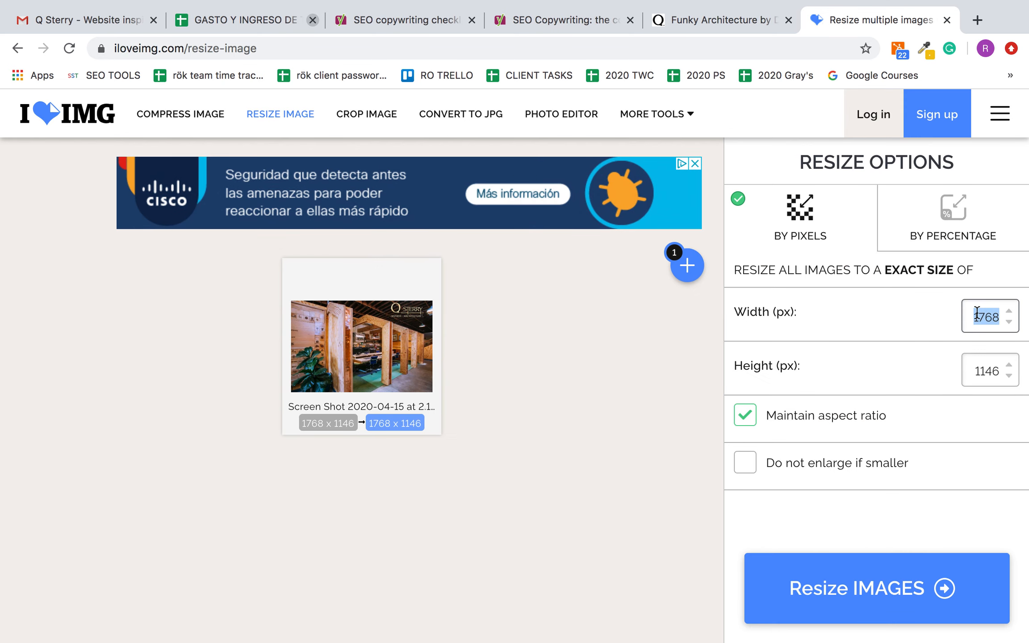
text(1500)
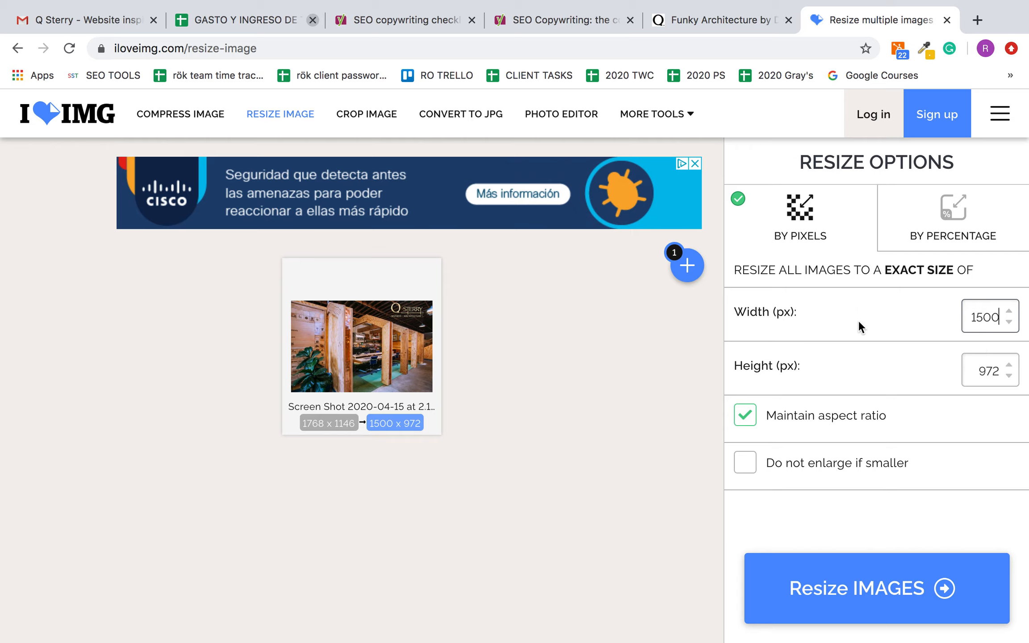
click(864, 592)
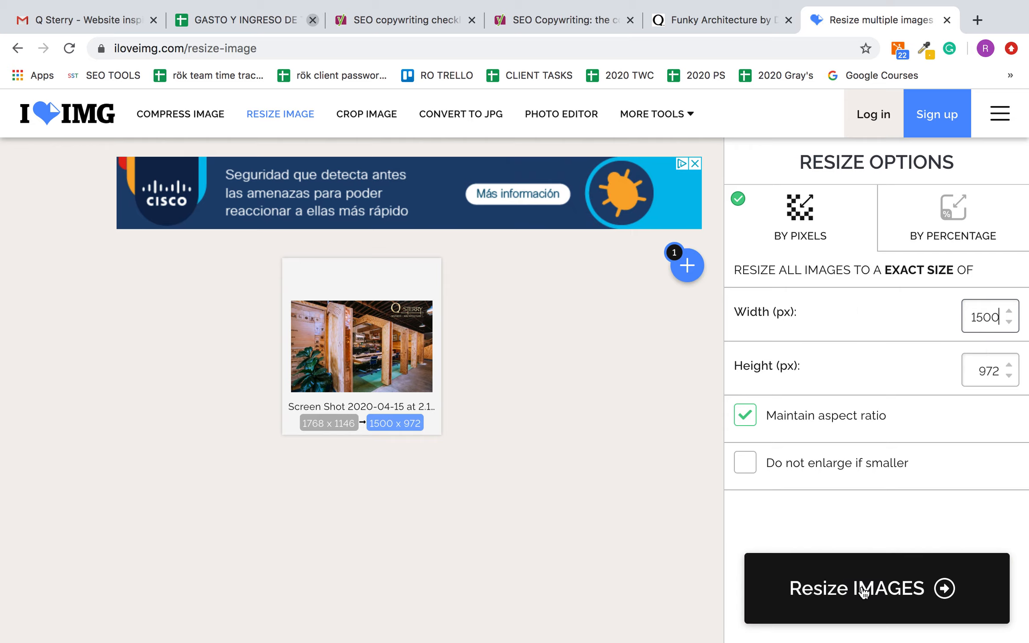
click(864, 591)
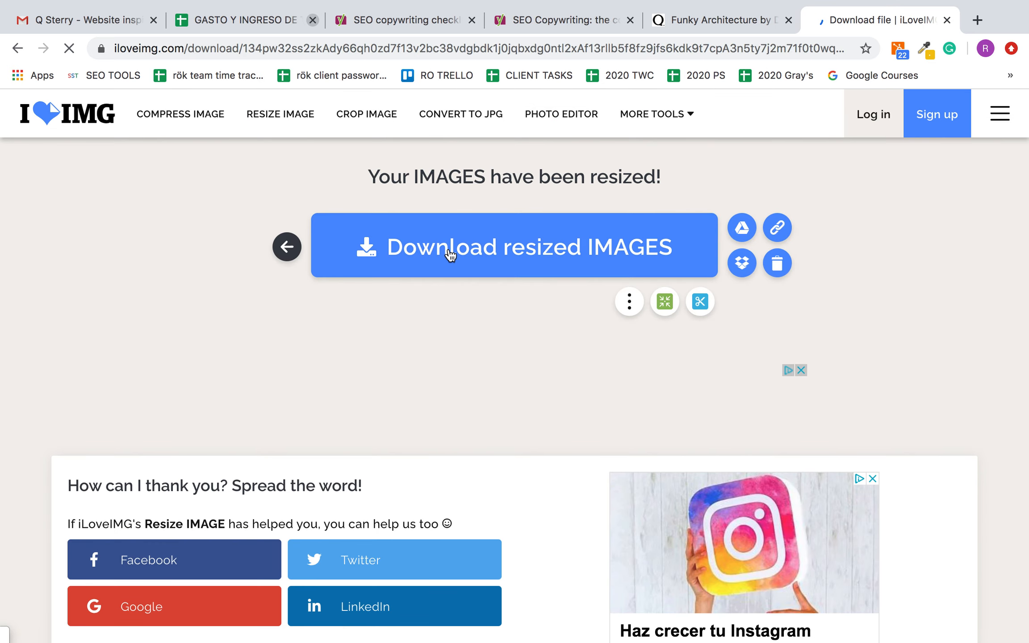
click(481, 250)
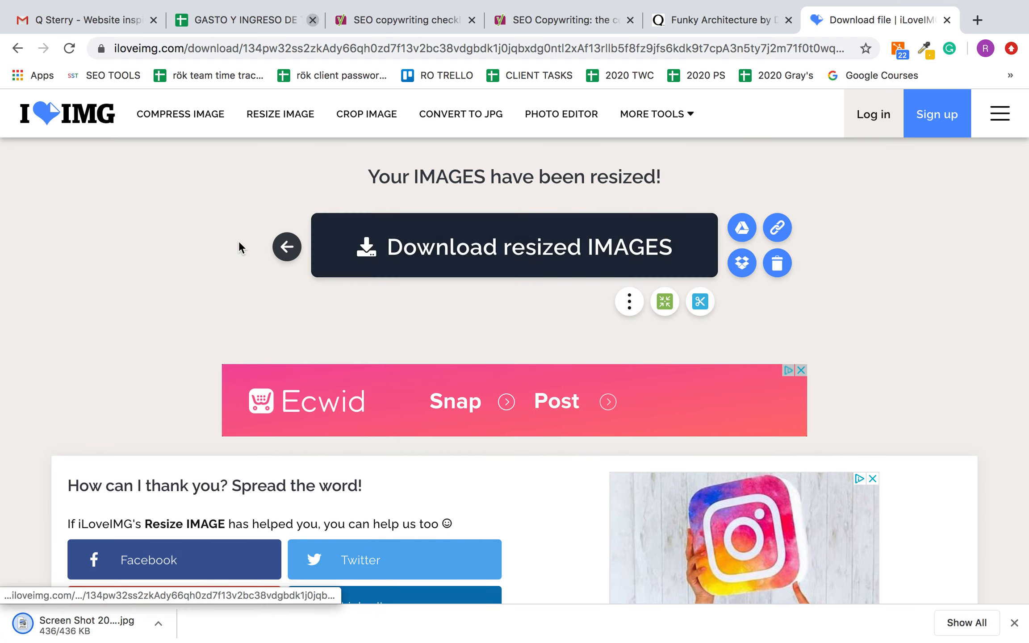
Compress the downloaded resized image with iLoveIMG's Compress Image tool and download the compressed file
click(190, 117)
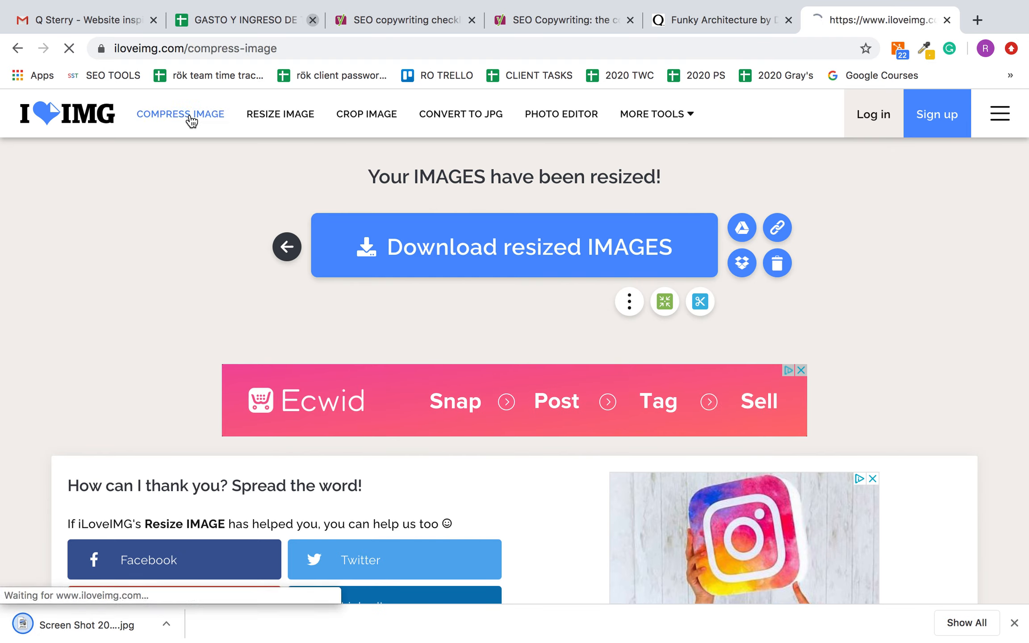
click(67, 628)
drag(67, 628, 514, 333)
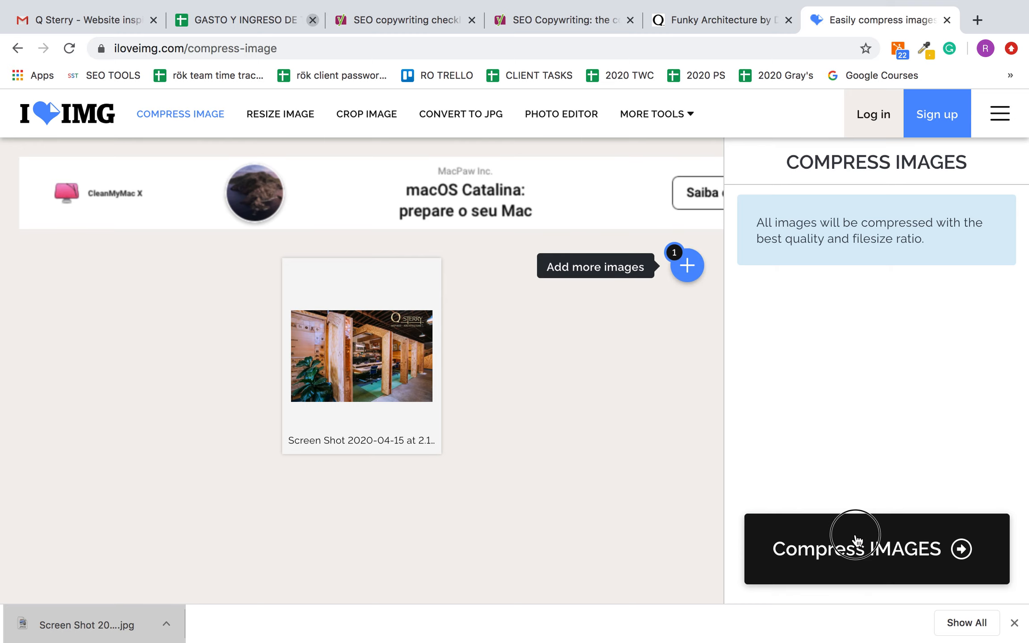
click(857, 541)
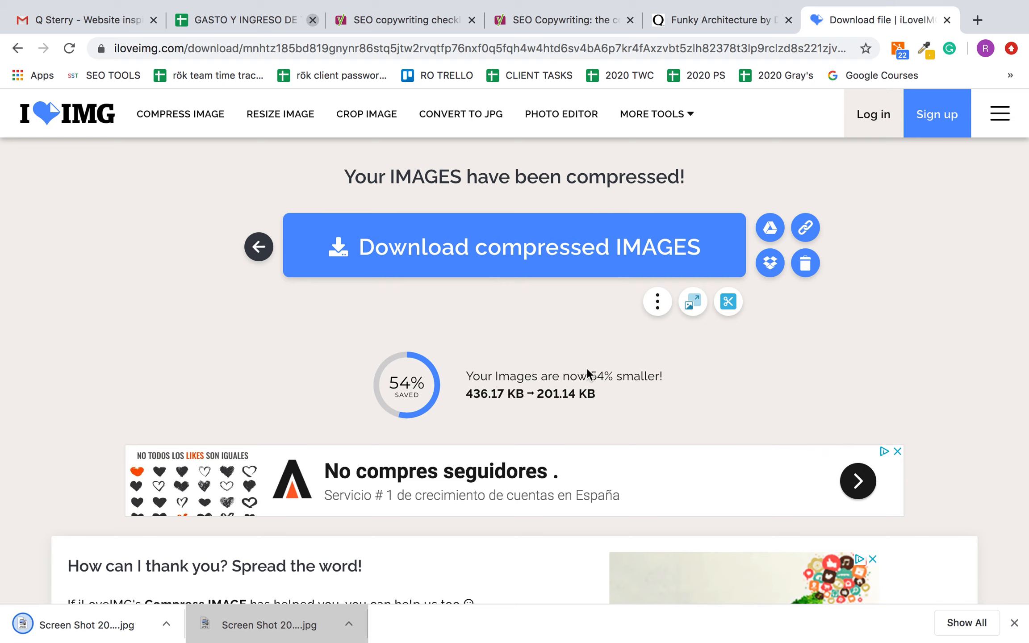
click(506, 243)
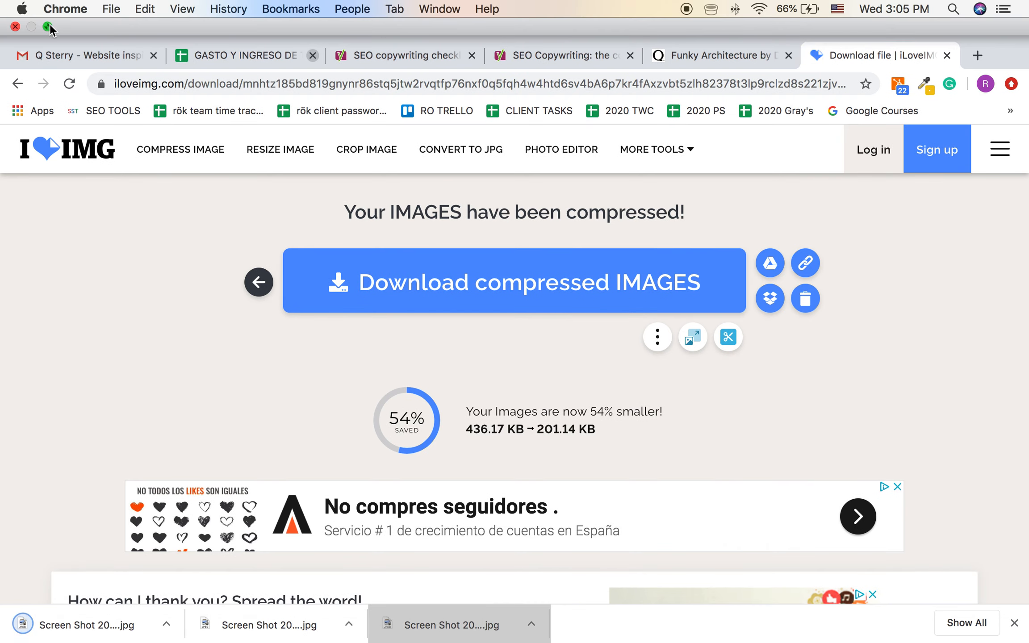
Take the browser window out of full screen and put the downloaded compressed image on the desktop
click(46, 28)
drag(102, 584, 23, 500)
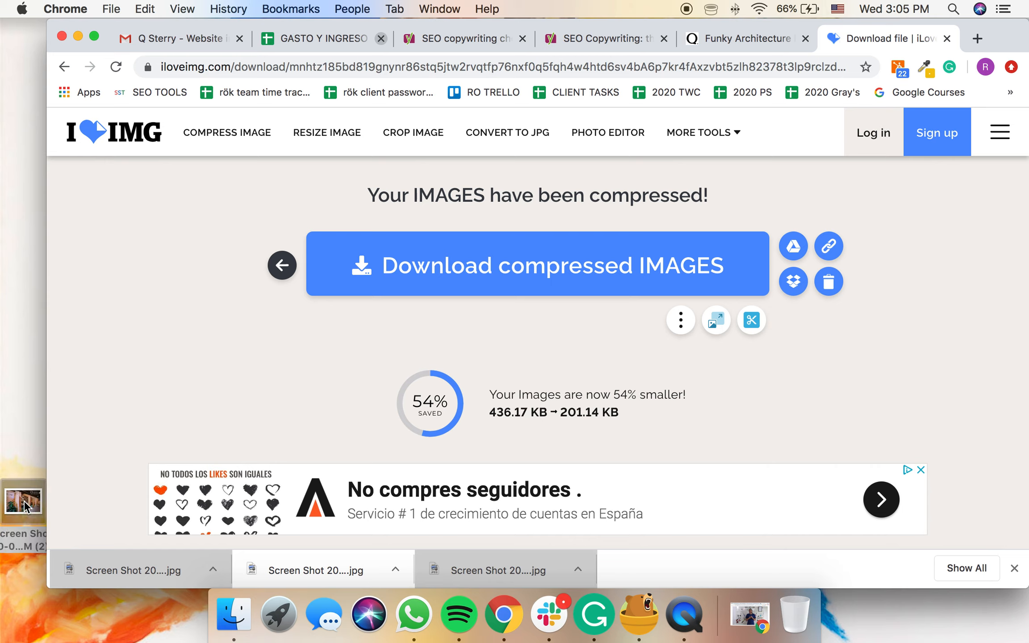
Rename the compressed image on the desktop as funky-architecture-q-sterry-design
click(22, 537)
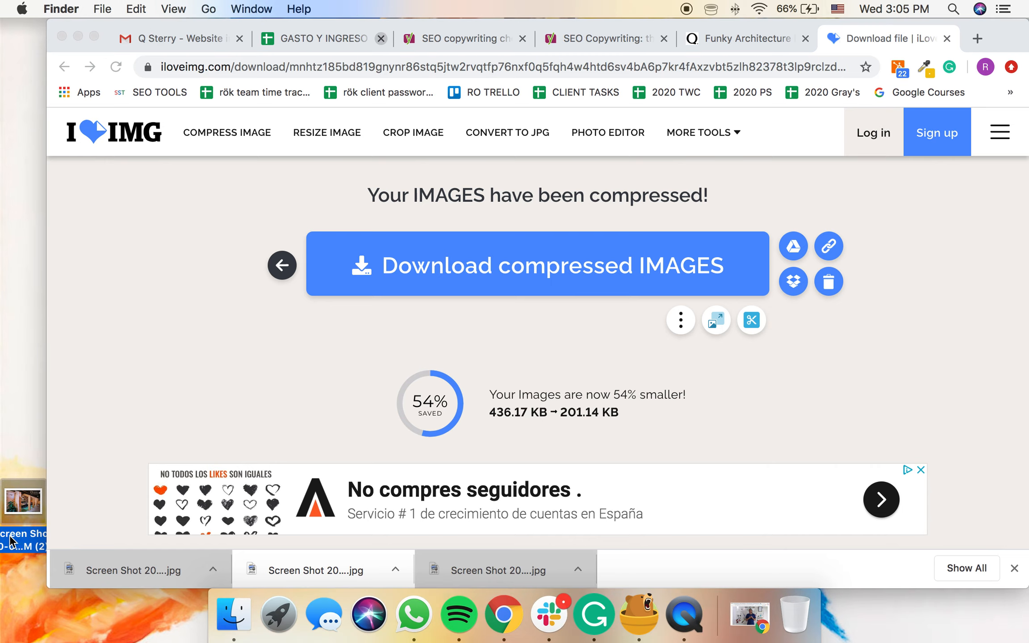
right_click(11, 541)
click(76, 350)
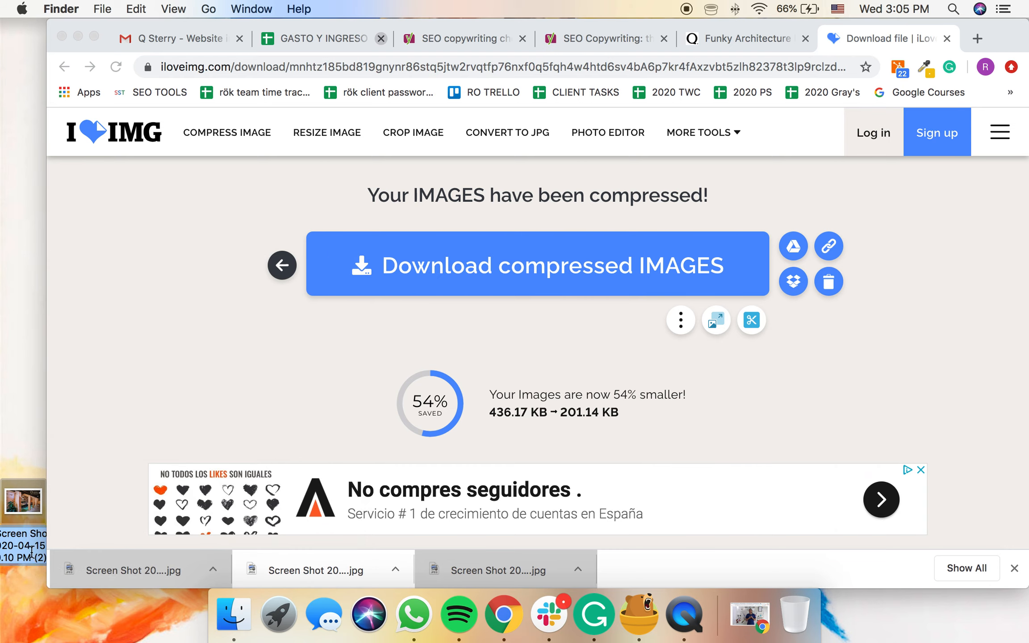
text(fu)
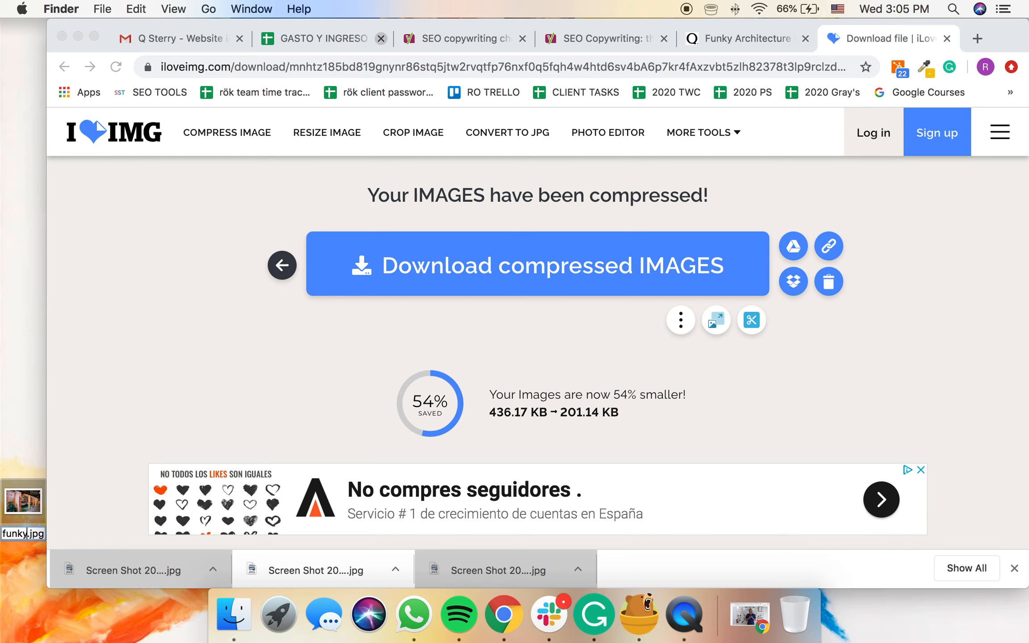
text(nky-architecture)
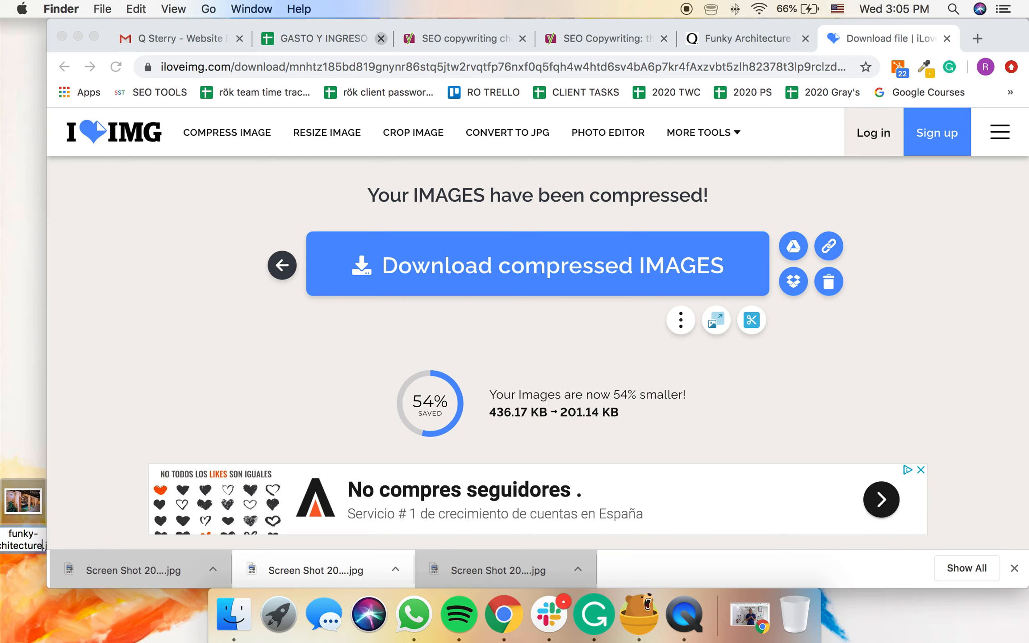
text(-q-)
click(18, 443)
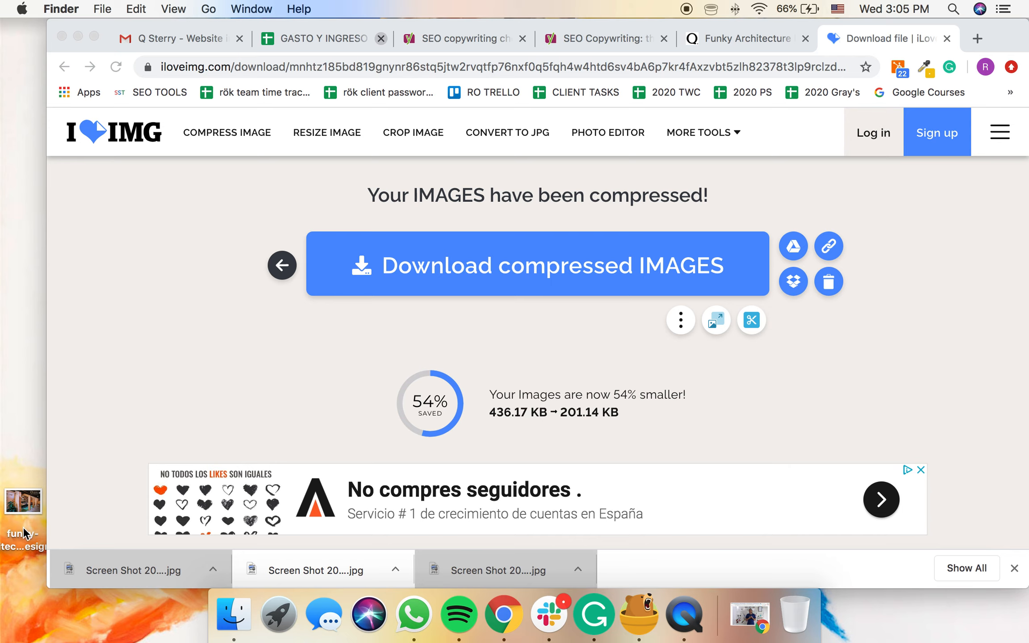
Add an image block above the "We Love Funky Architecture" heading in the blog post and upload funky-architecture-q-sterry-design.jpg to it
click(753, 45)
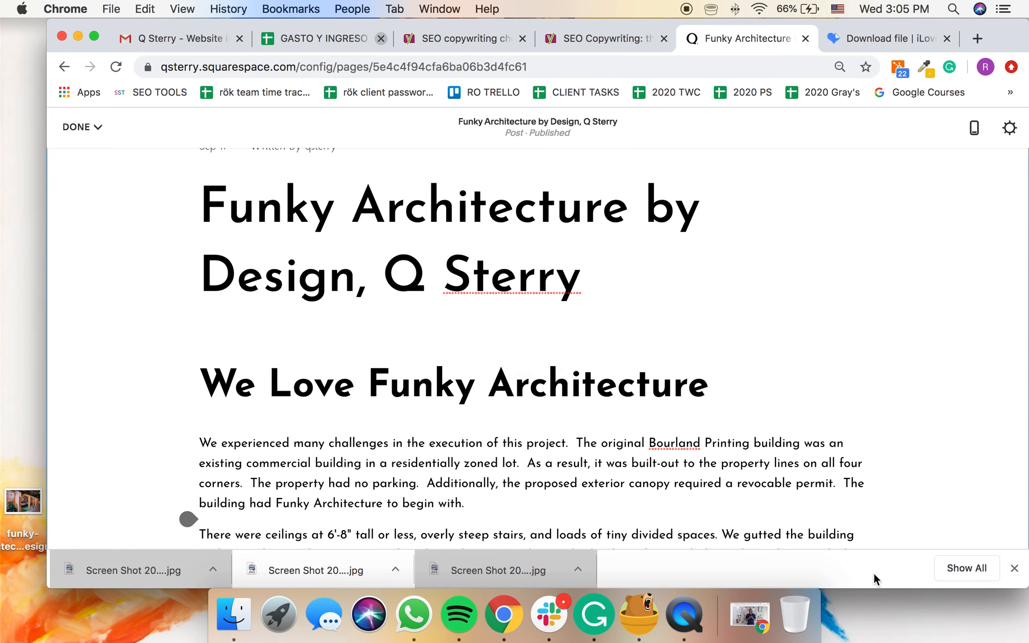
click(1014, 569)
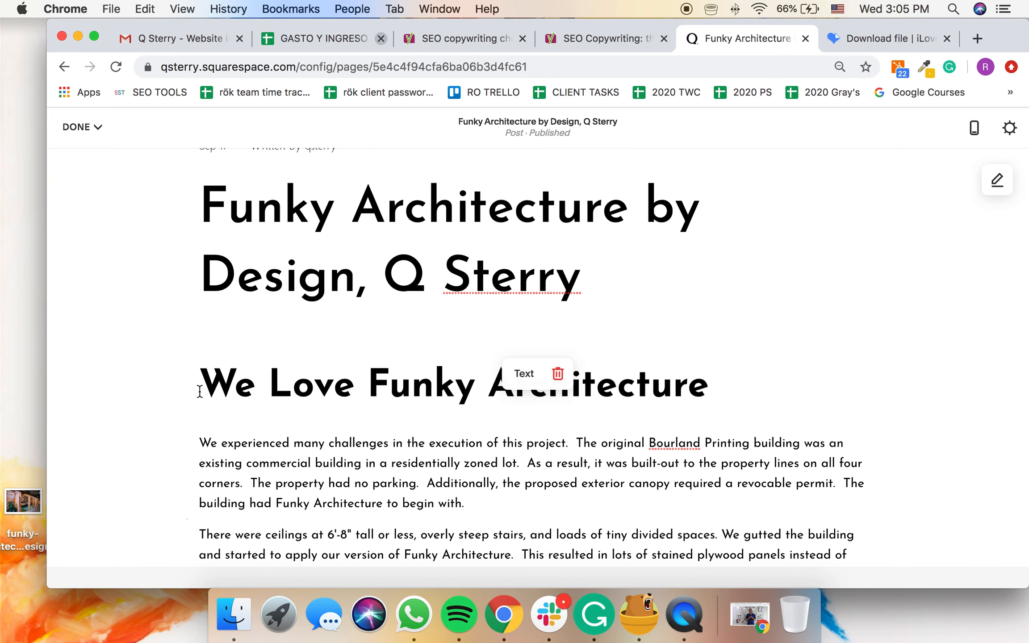
mouse_move(188, 422)
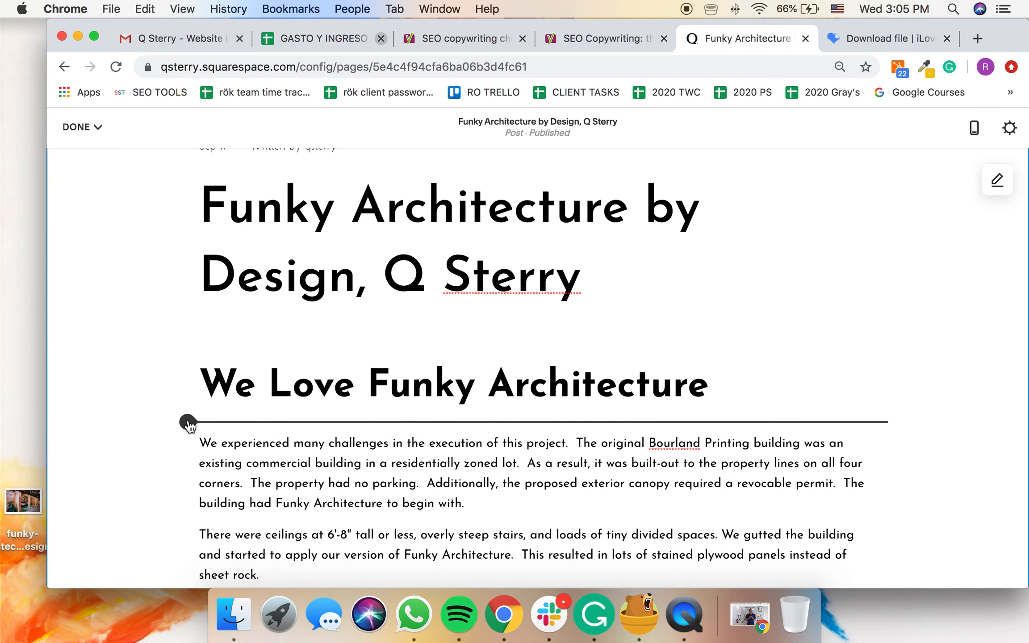
mouse_move(188, 351)
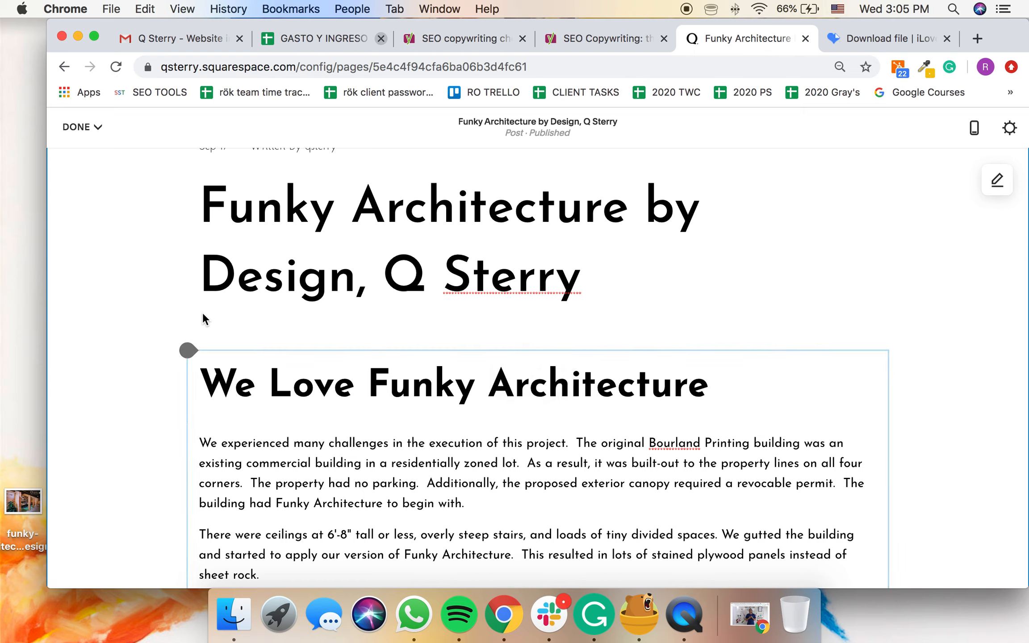
click(189, 355)
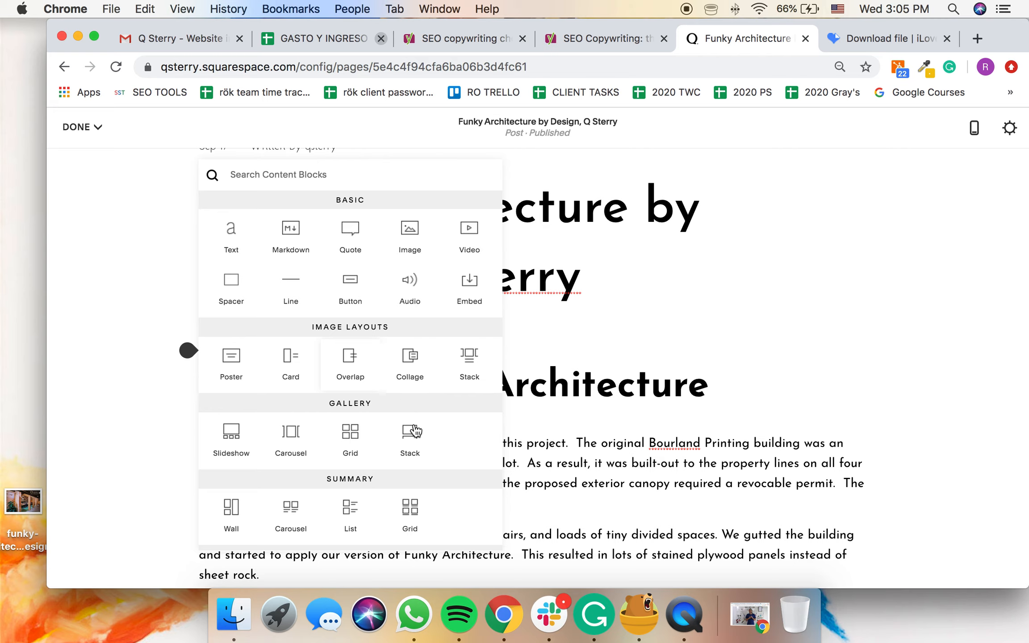
scroll(415, 431, down, 3)
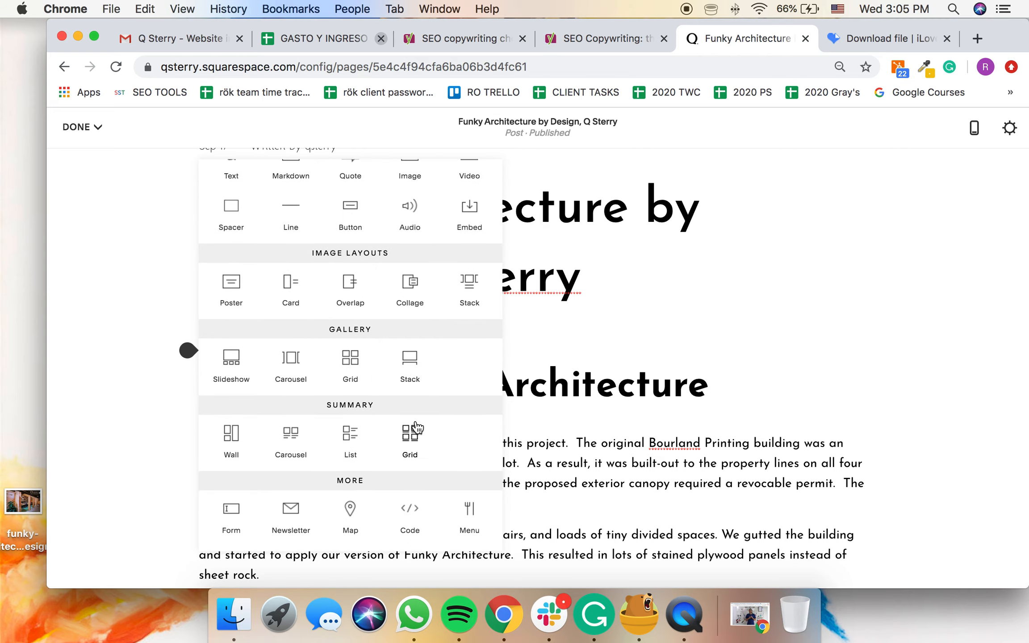
scroll(417, 427, up, 3)
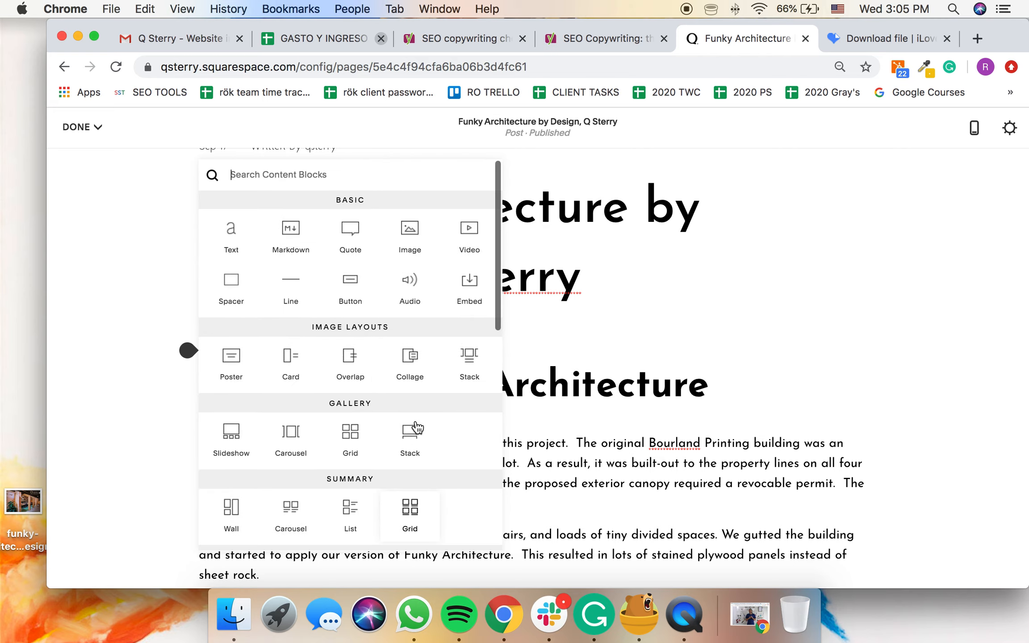
click(417, 239)
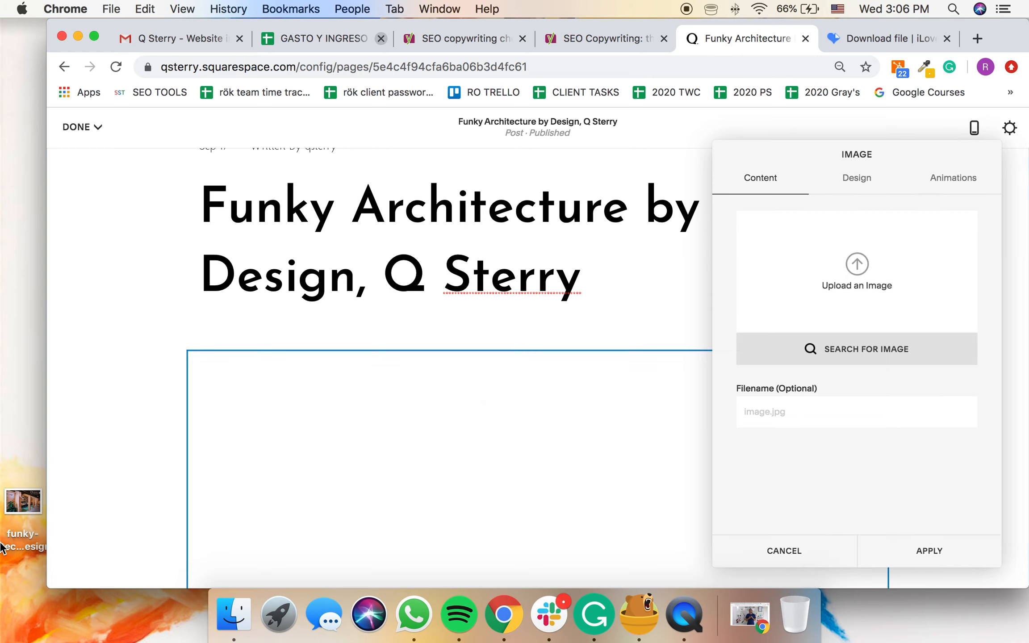
drag(23, 509, 862, 271)
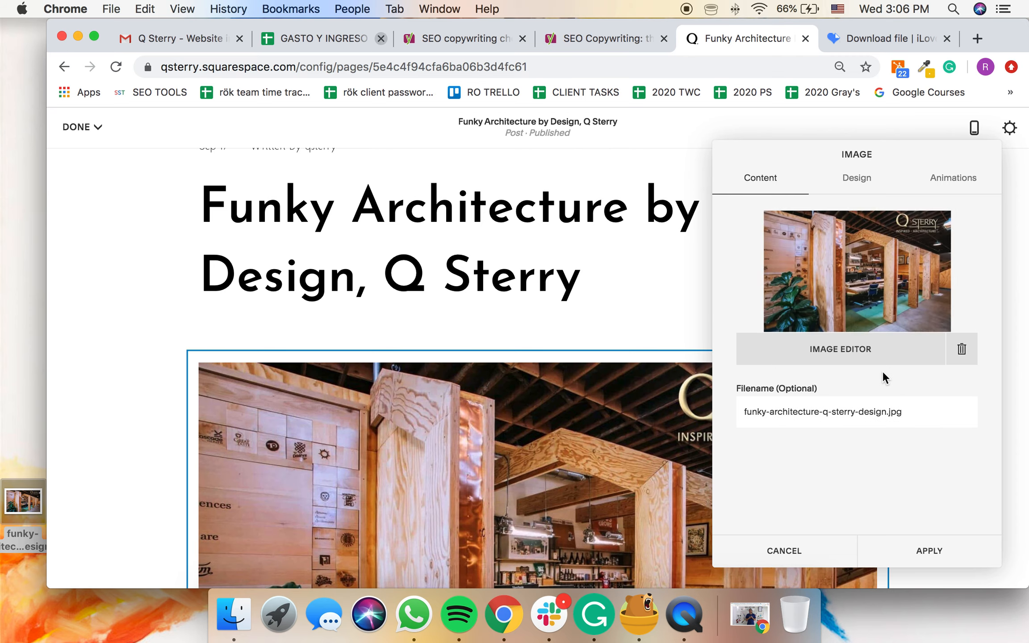
Enable the lightbox for the new image while keeping the Inline layout, and apply the image settings
click(862, 179)
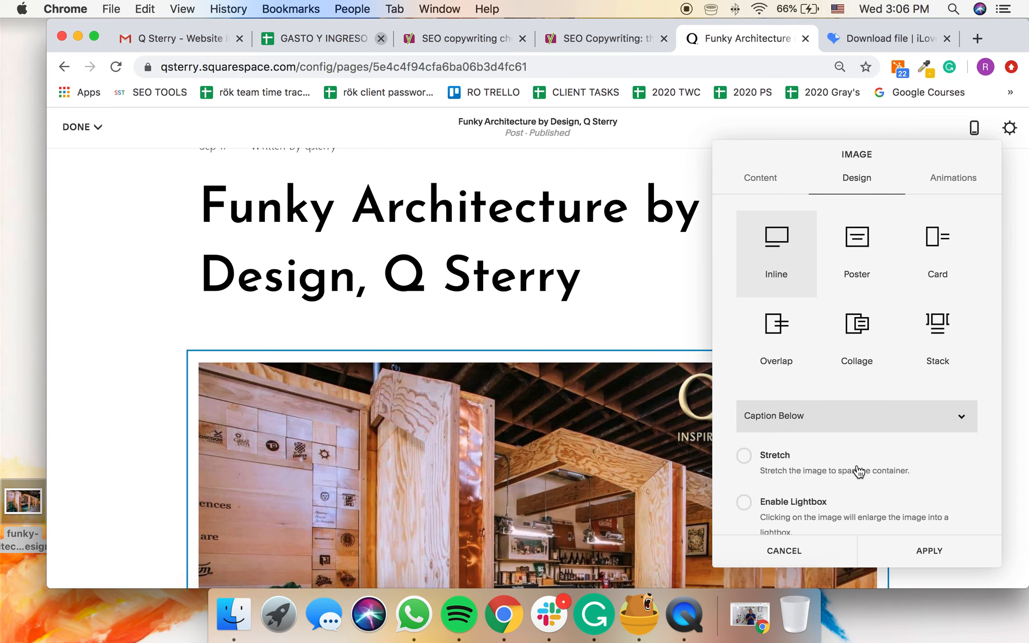
scroll(869, 510, down, 2)
click(816, 459)
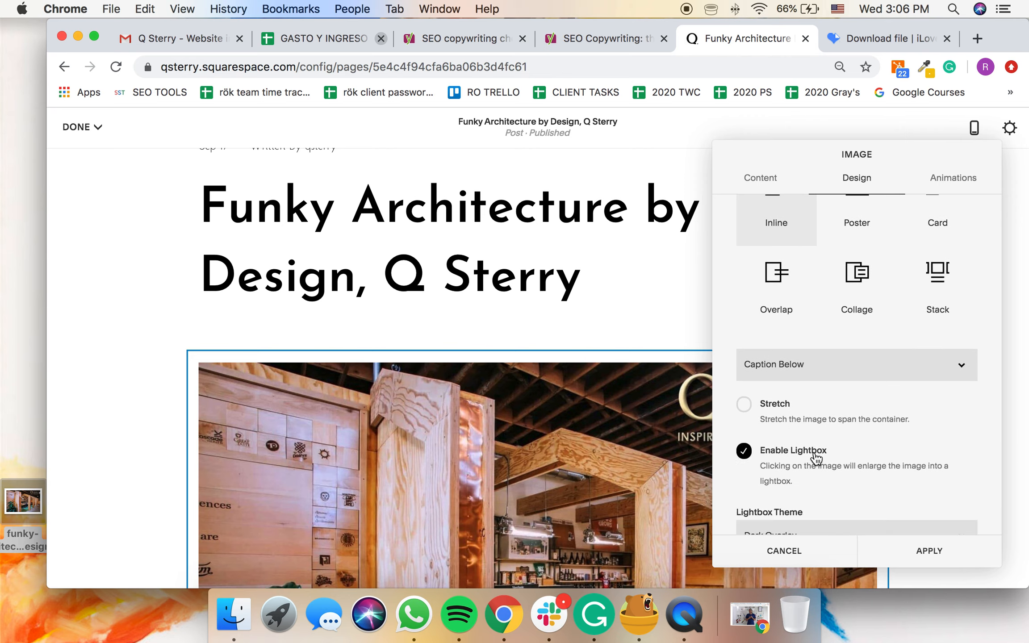
scroll(911, 452, down, 1)
scroll(898, 353, up, 3)
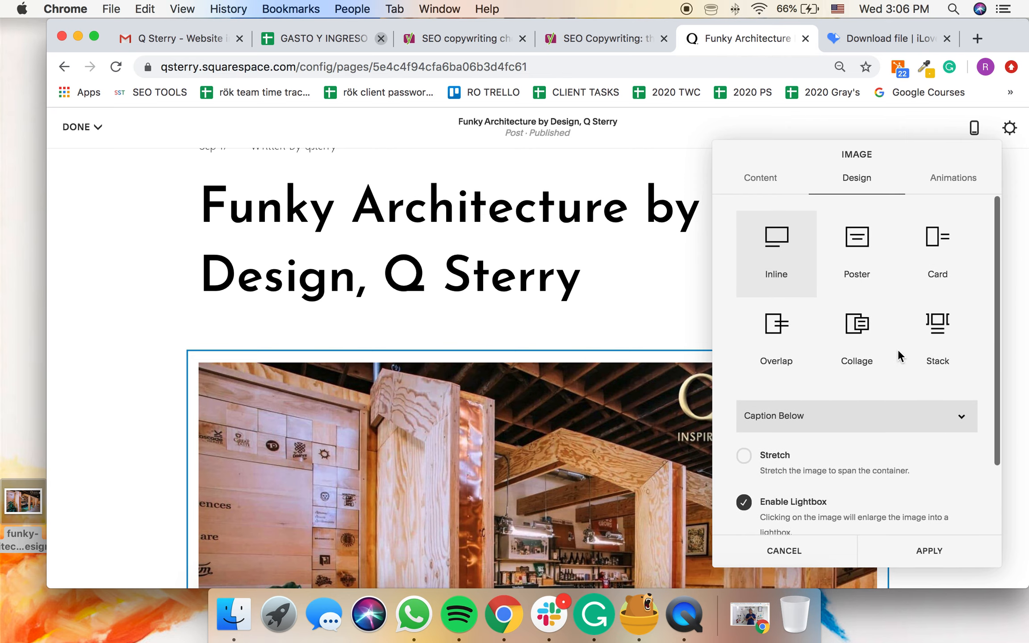
click(917, 553)
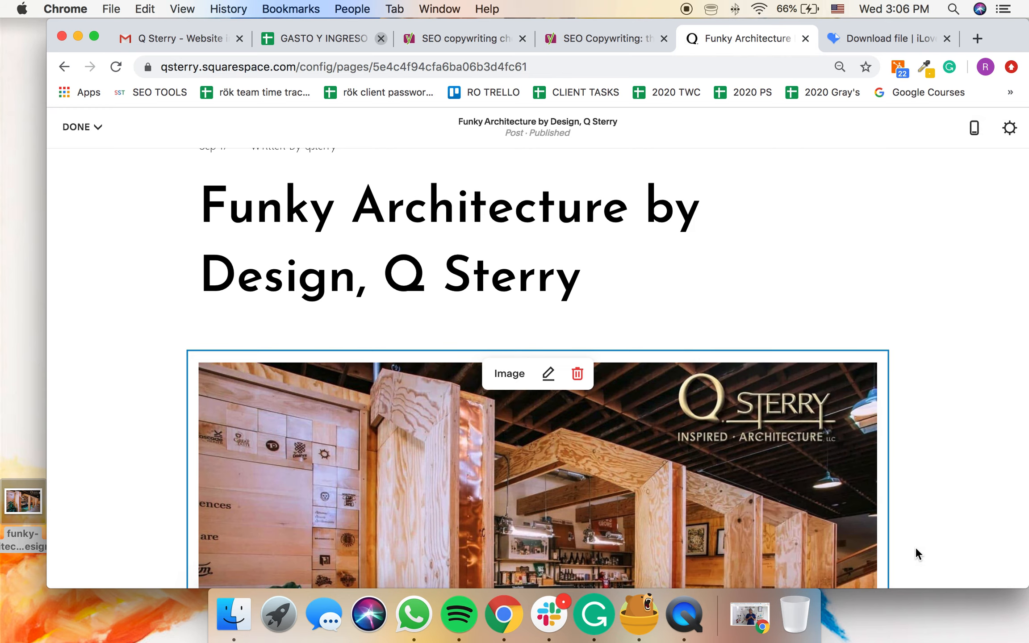
Save the blog post edits, leave the post editor and make the browser window full screen
mouse_move(74, 126)
click(85, 159)
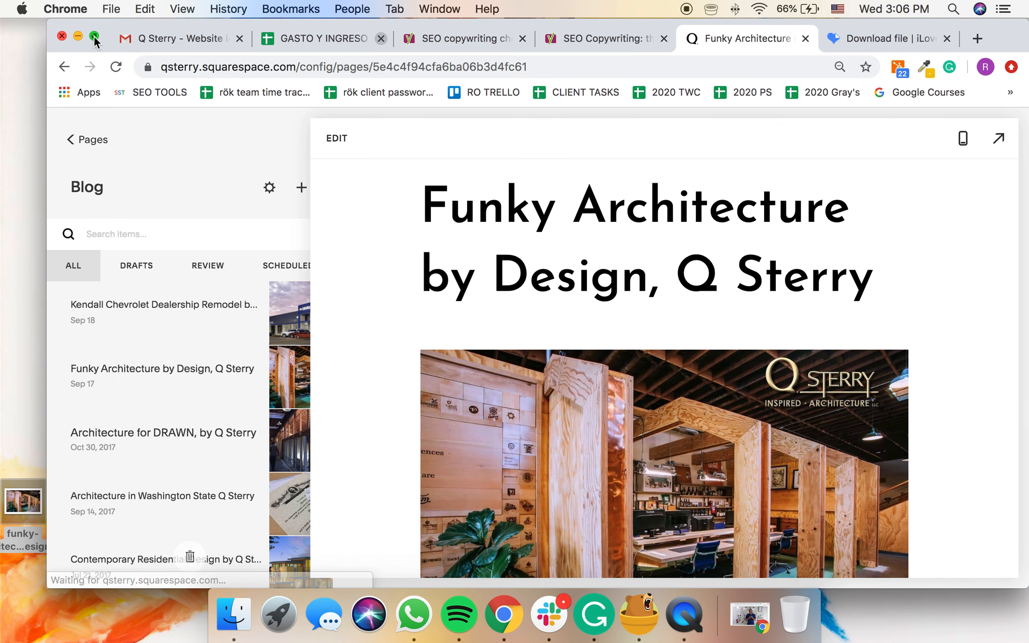
click(94, 35)
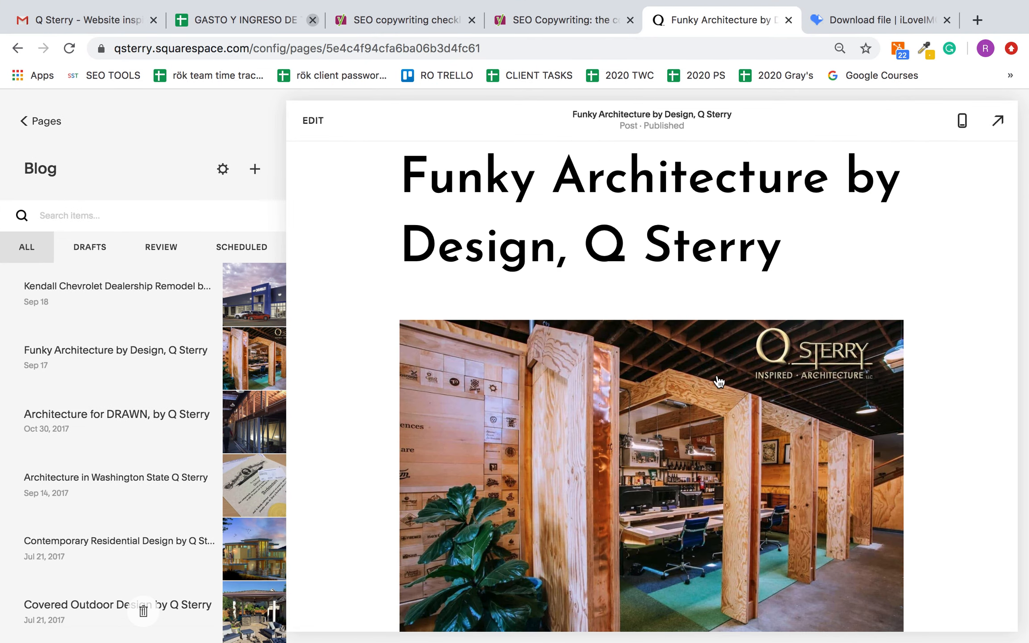
Edit the post and add the closing line "Do you have a project in mind? Let's chat." below the contractor paragraph
scroll(694, 335, down, 15)
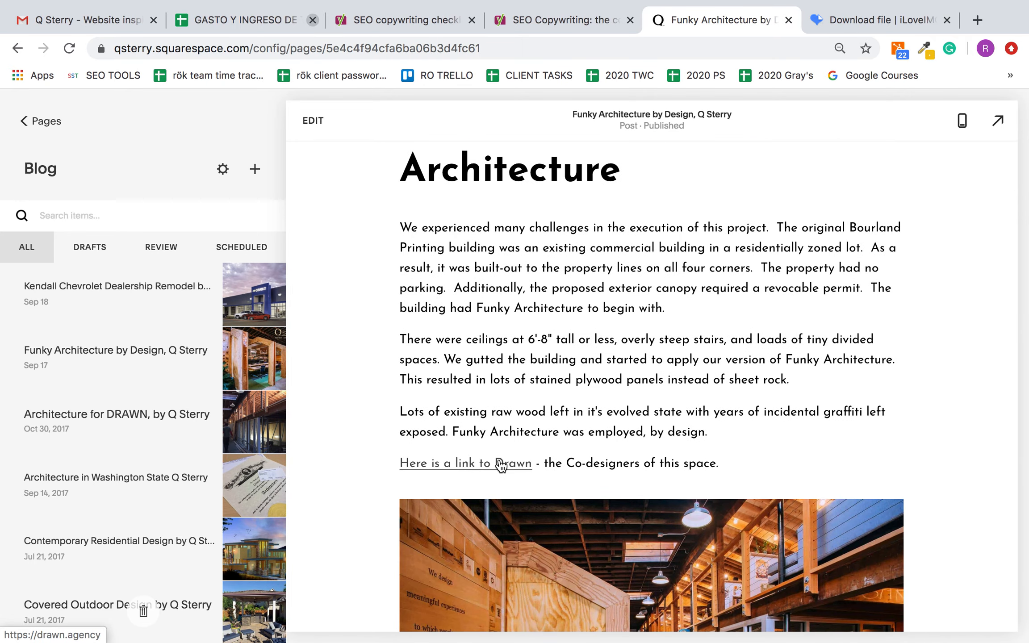
scroll(493, 469, down, 20)
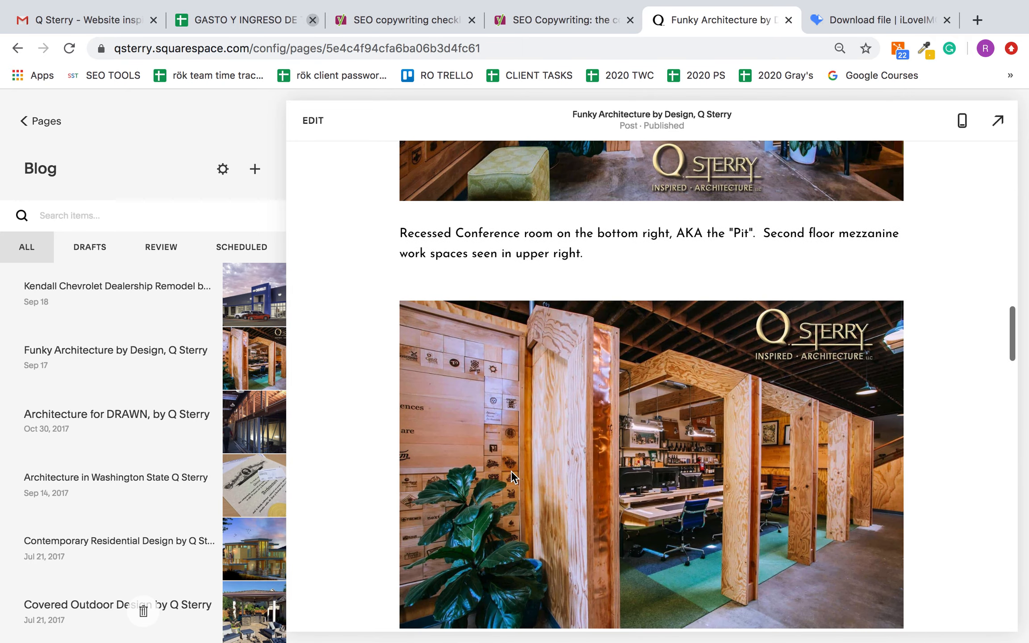
scroll(514, 471, down, 20)
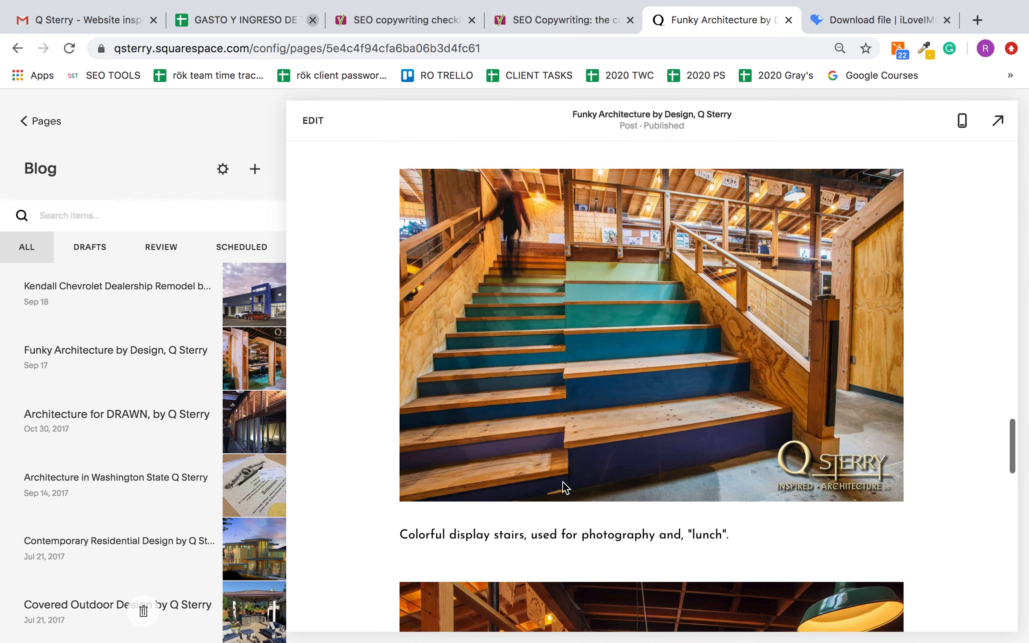
scroll(568, 488, down, 15)
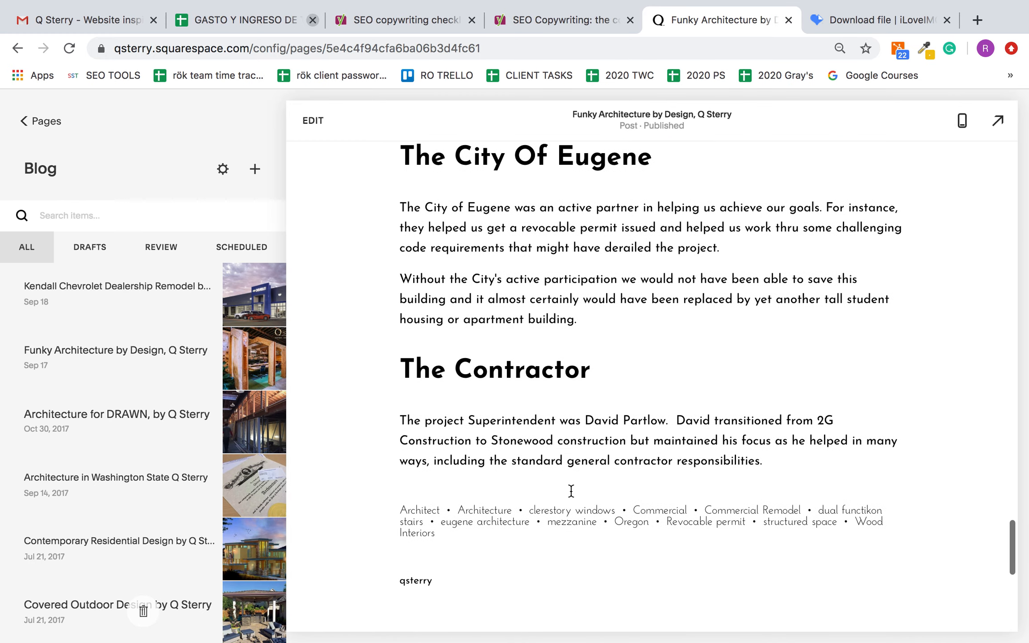
click(313, 121)
scroll(561, 460, down, 15)
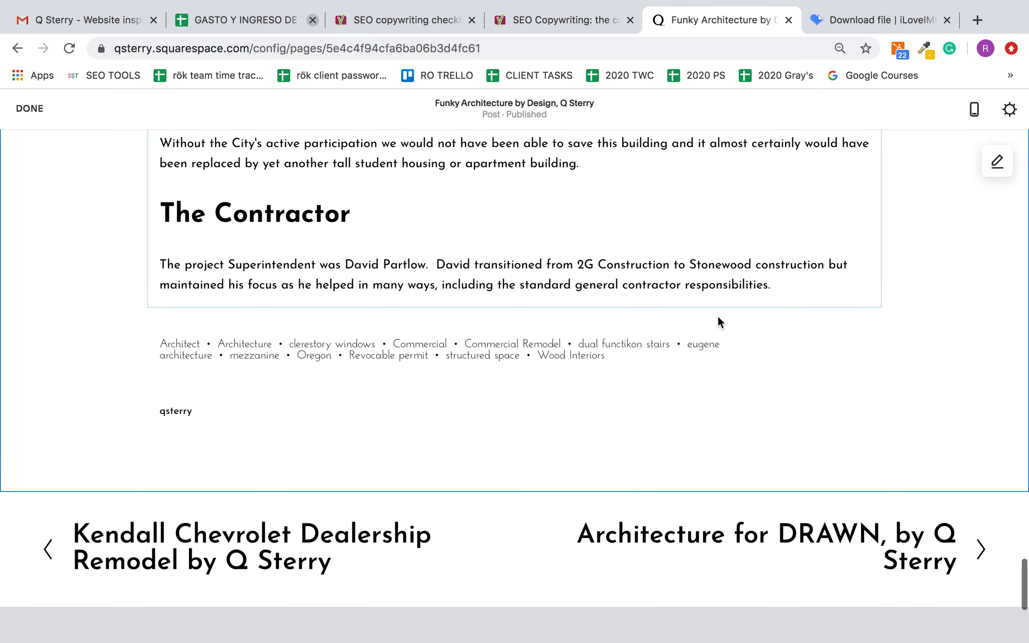
click(808, 285)
key(Return)
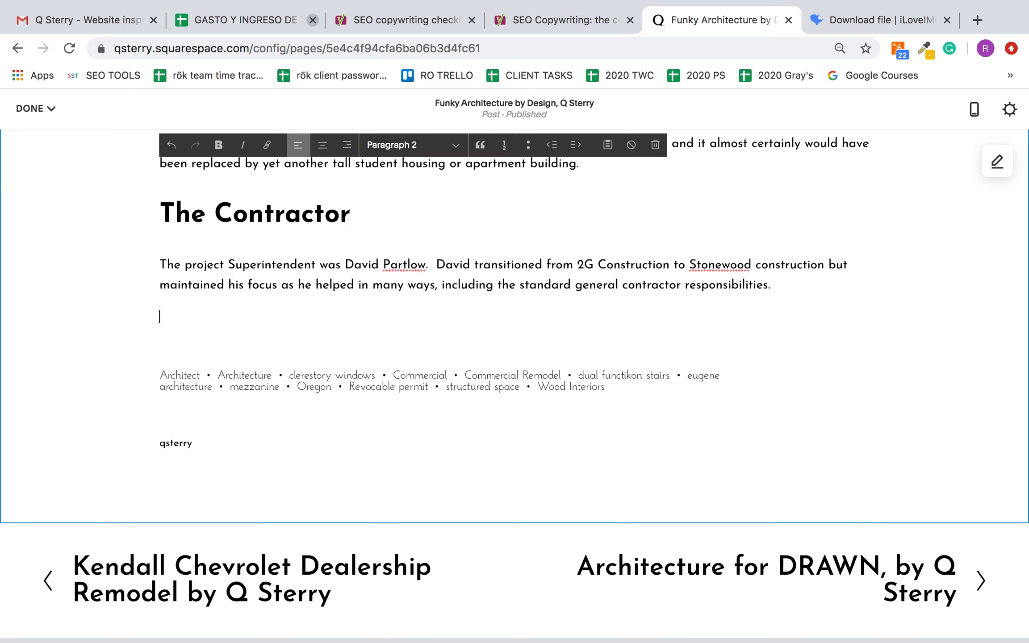
text(Do you have a project in mind)
key(Return)
key(Return)
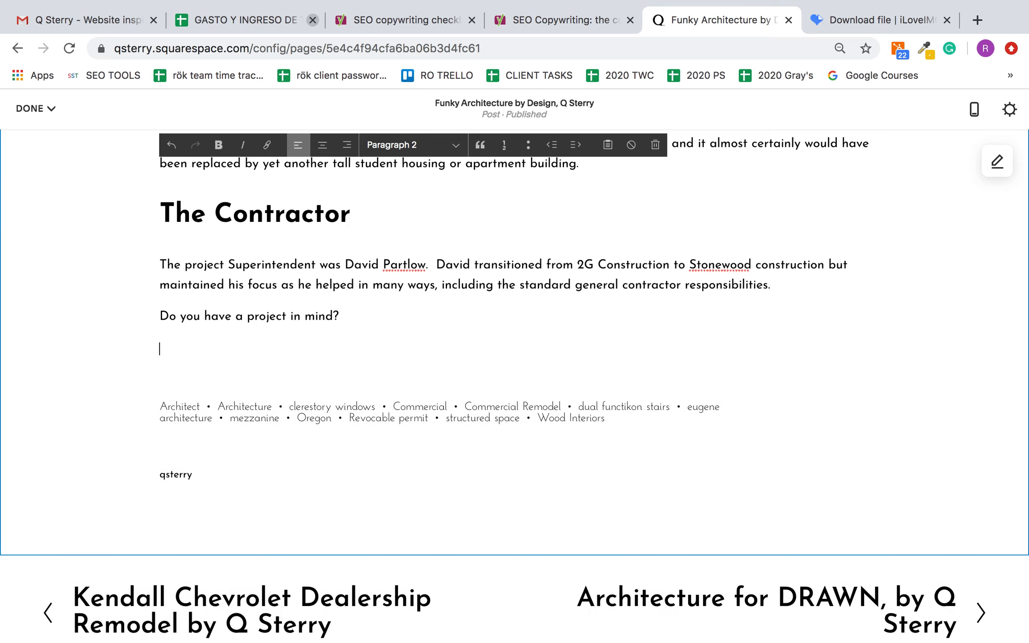
key(BackSpace)
key(BackSpace)
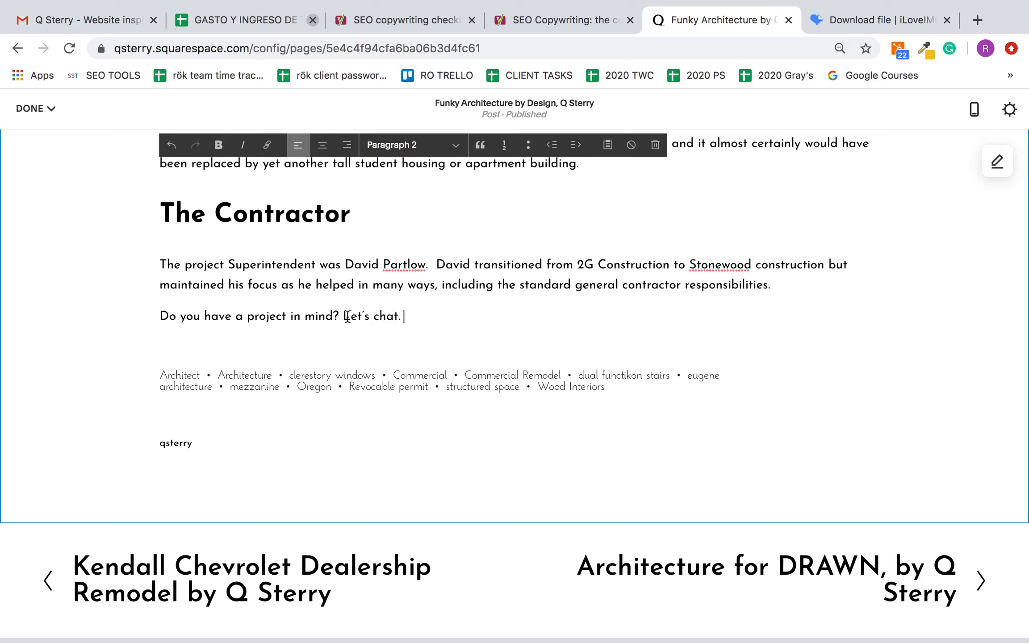
Select "Let's chat." in the closing line and open the link settings for it
drag(343, 316, 401, 316)
key(super+k)
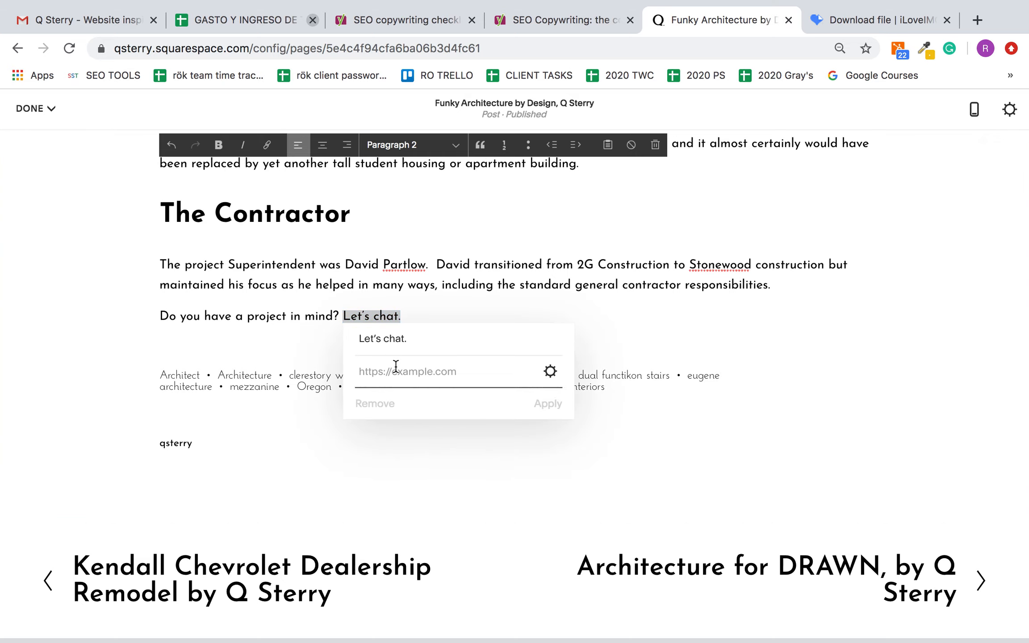
text(/contact)
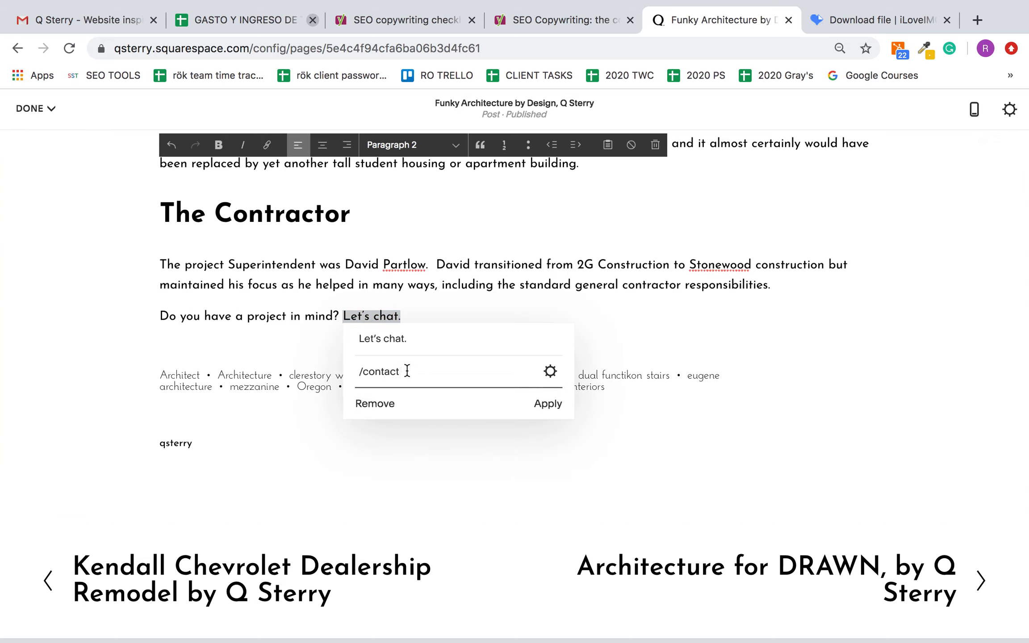
double_click(410, 371)
key(super+a)
key(BackSpace)
Link "Let's chat." to the site's Contact page (/contact), save the link and apply it
click(550, 373)
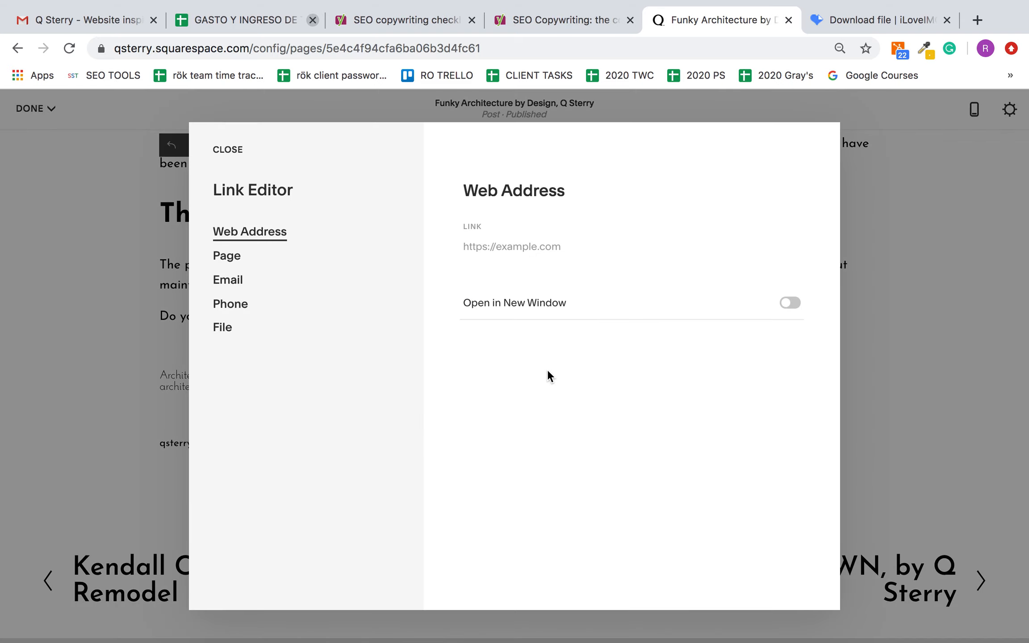
click(229, 266)
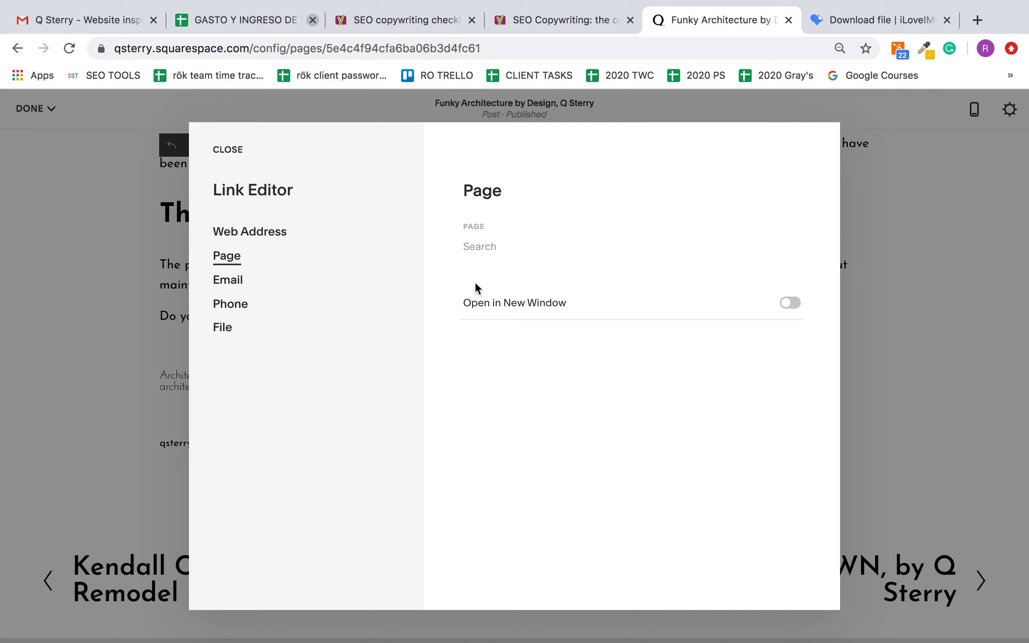
click(504, 246)
scroll(593, 416, down, 3)
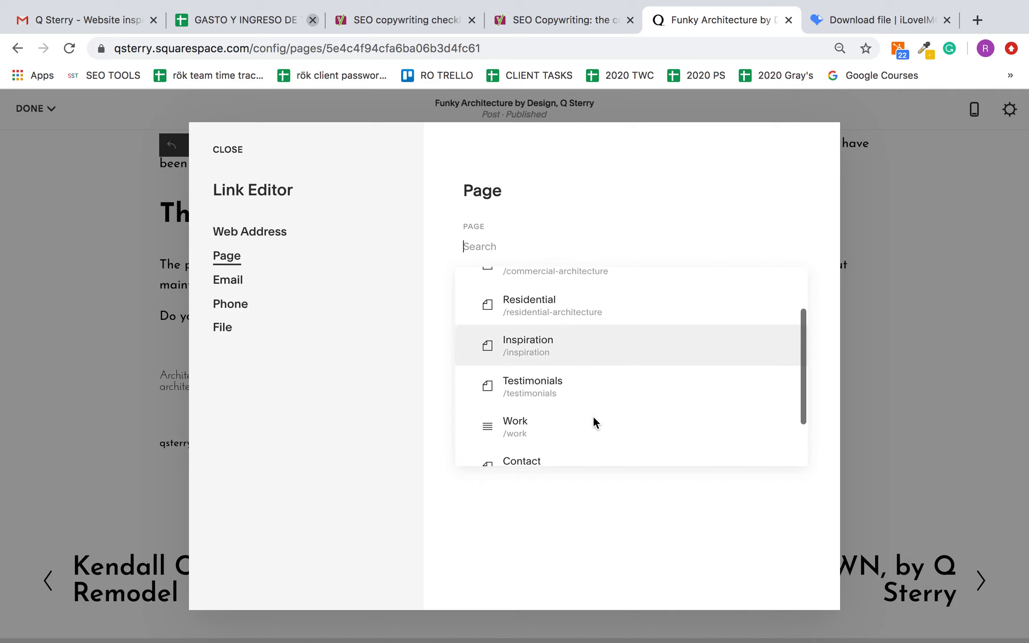
click(561, 433)
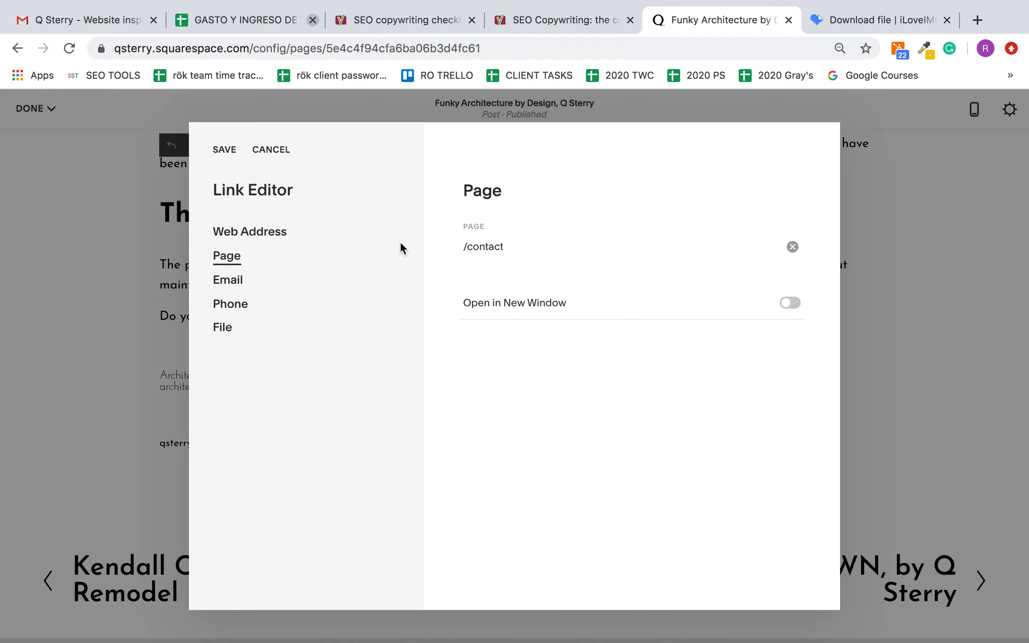
click(224, 149)
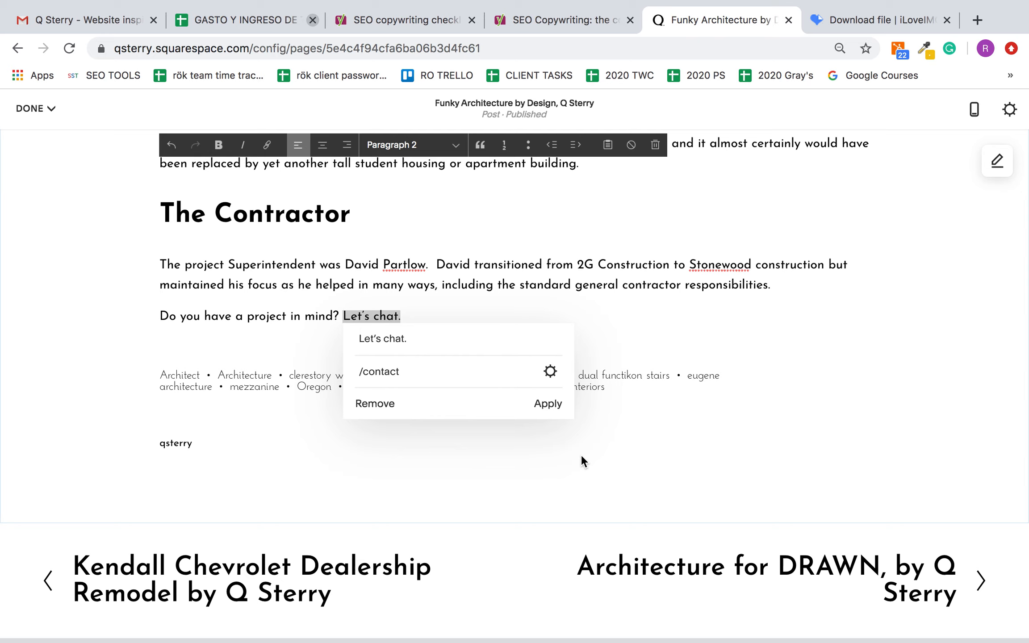
click(548, 404)
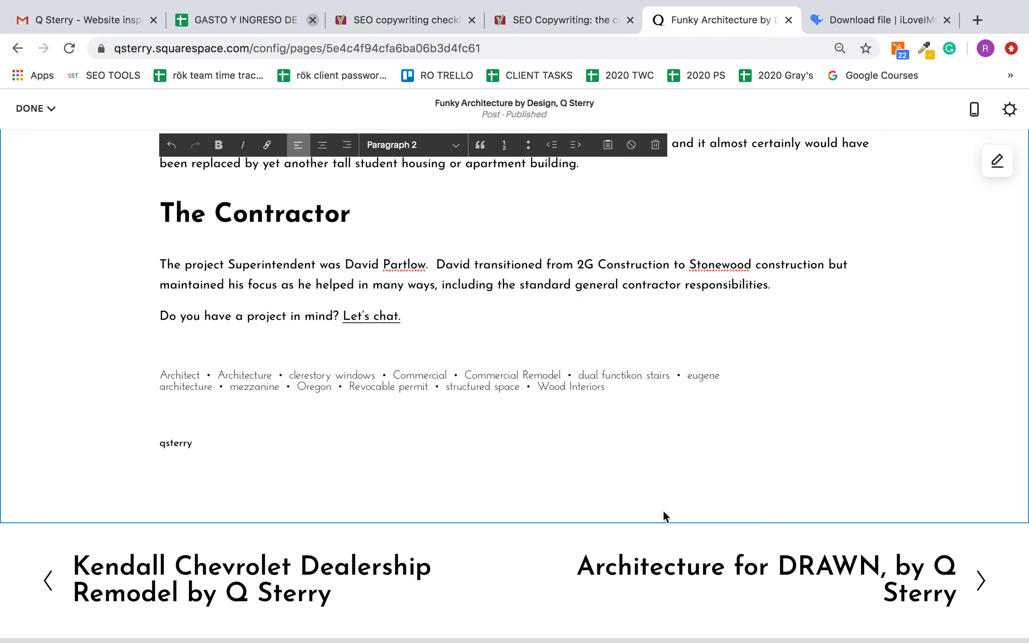
Open the blog post's settings and inspect the full post URL in its options
scroll(530, 305, up, 20)
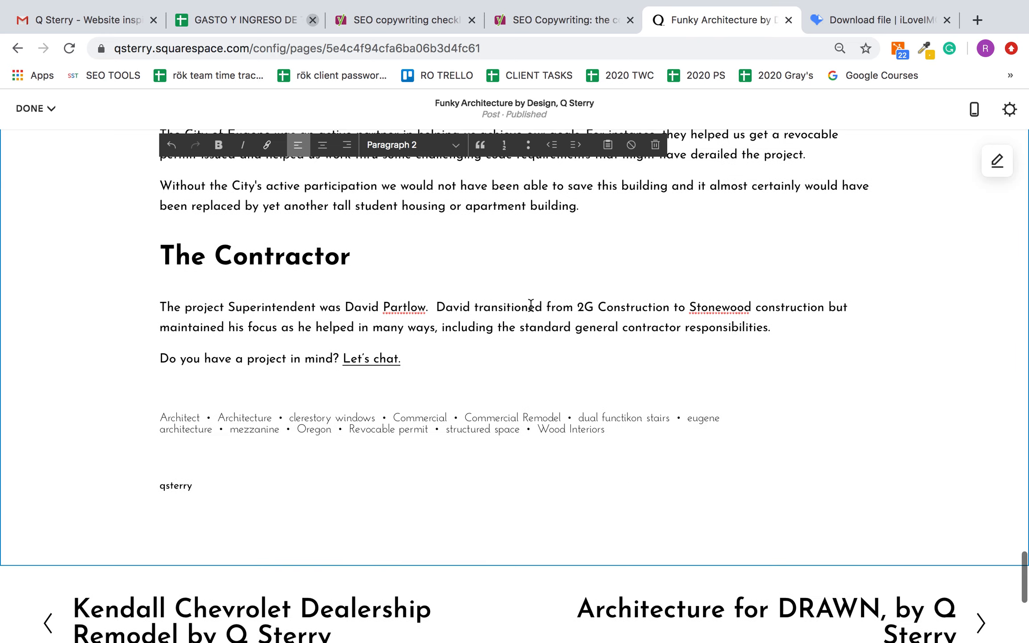
scroll(531, 306, up, 20)
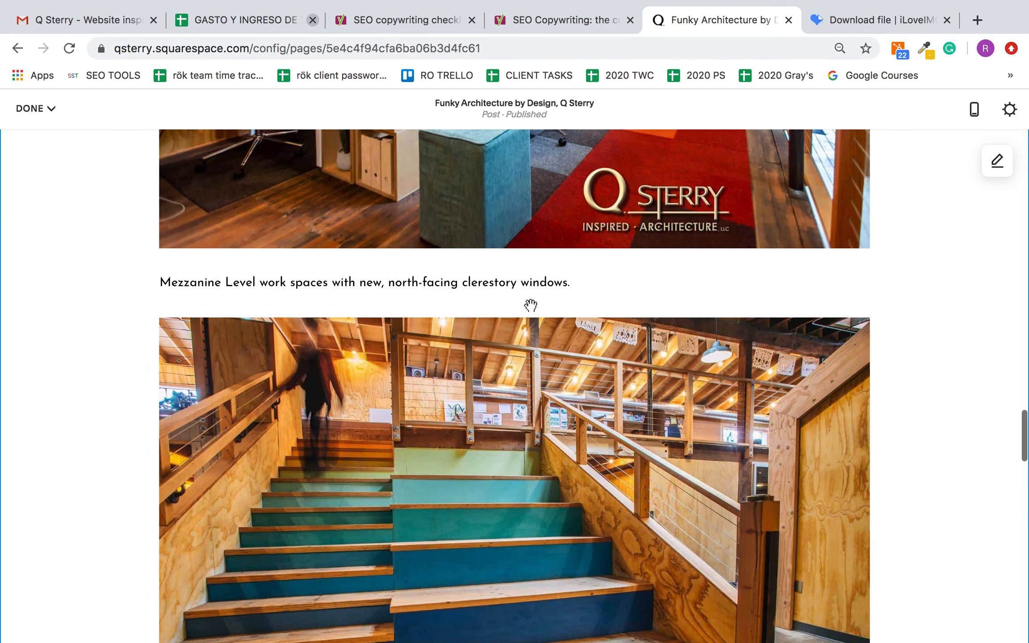
scroll(531, 306, up, 15)
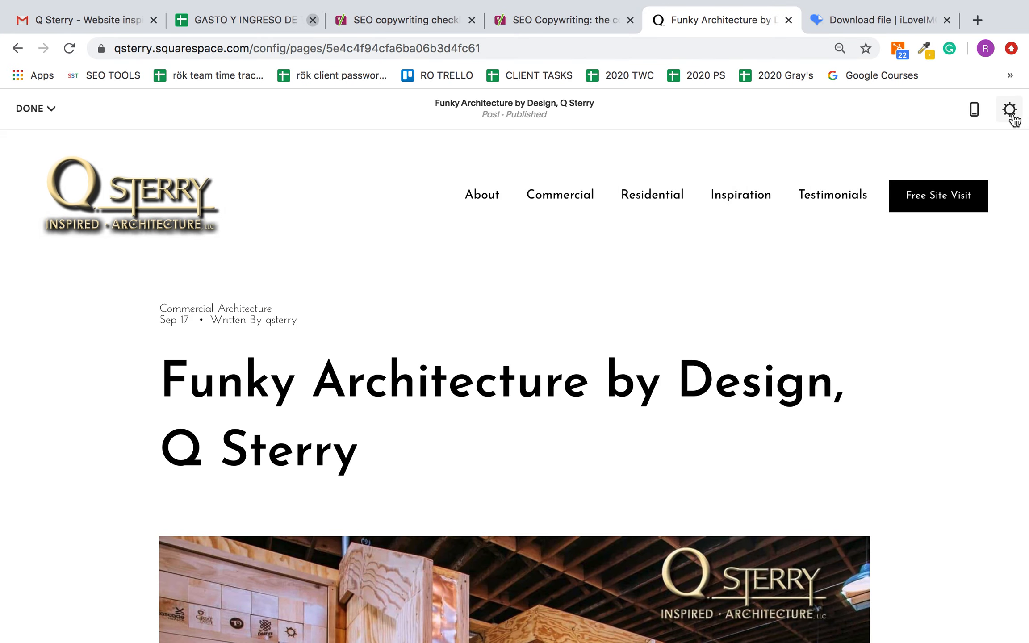
scroll(705, 419, down, 3)
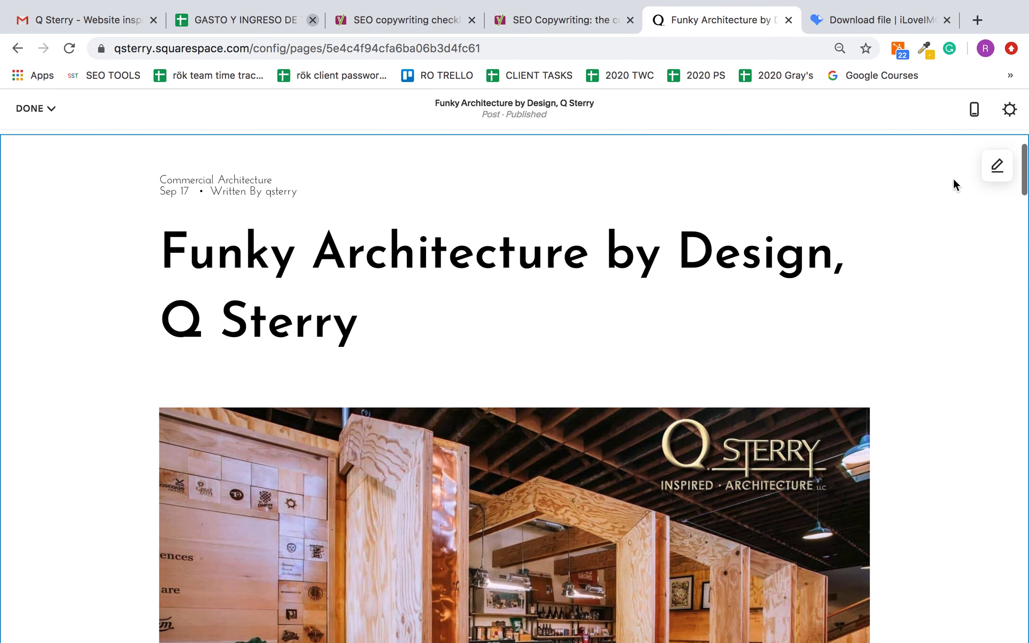
click(1010, 112)
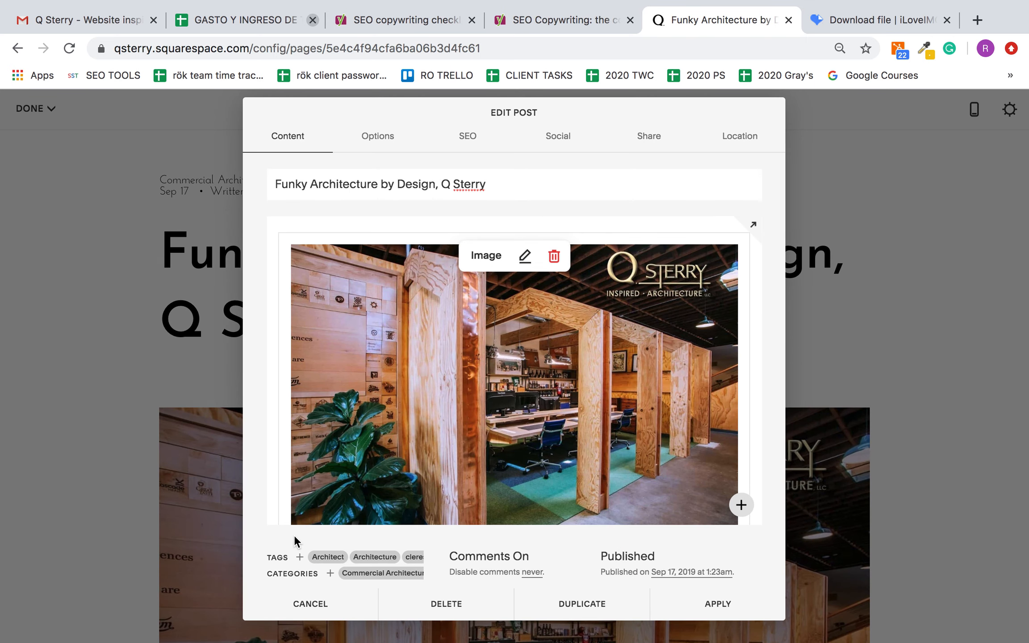
click(371, 139)
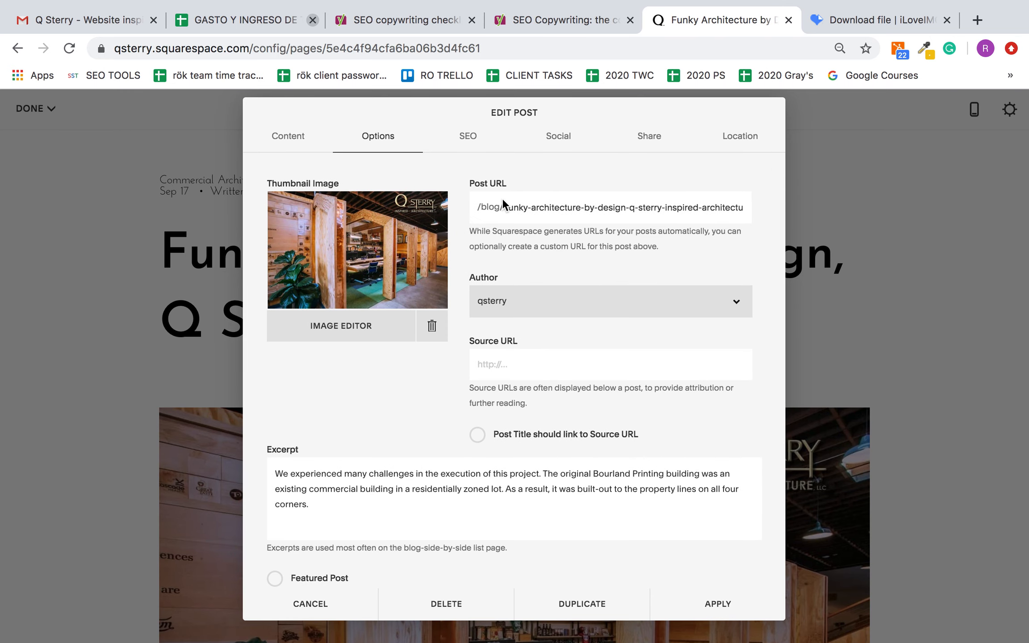
drag(508, 210, 763, 218)
click(659, 200)
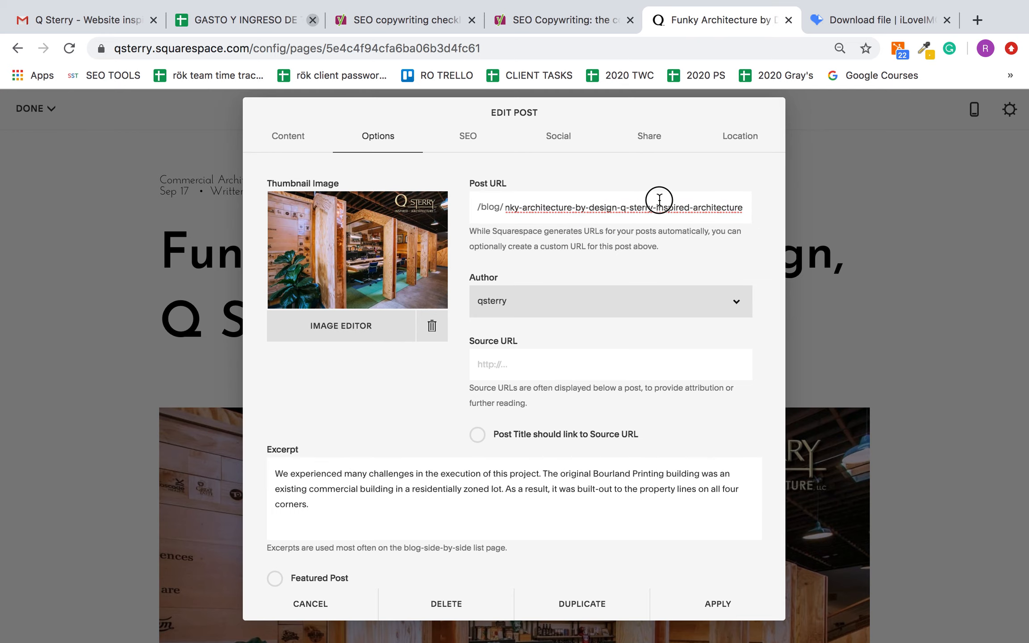
Compare the post title with the words in the post URL, checking the URL through to its end
click(286, 138)
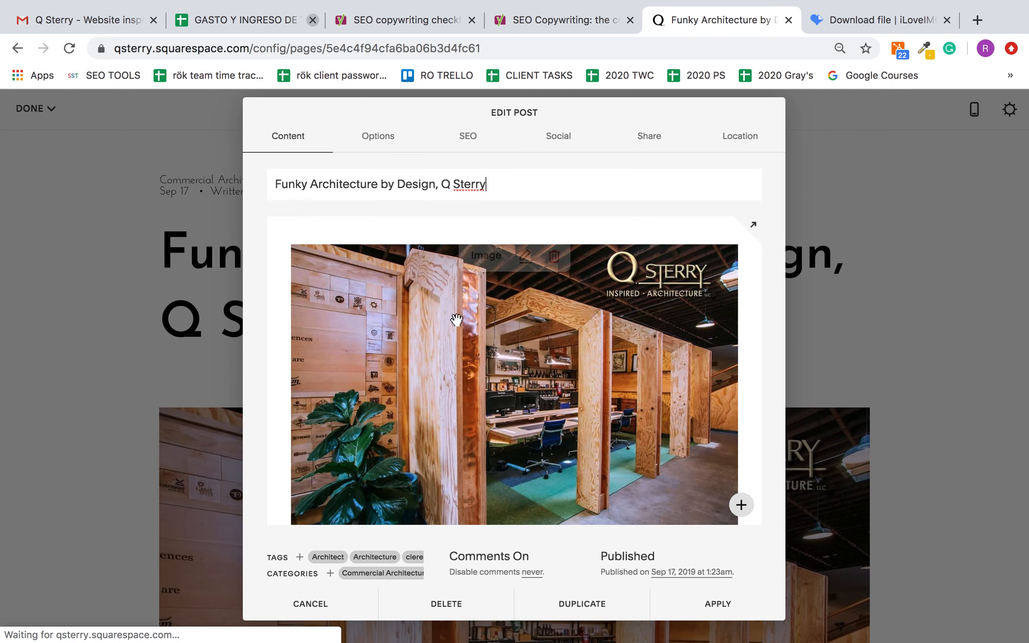
click(400, 144)
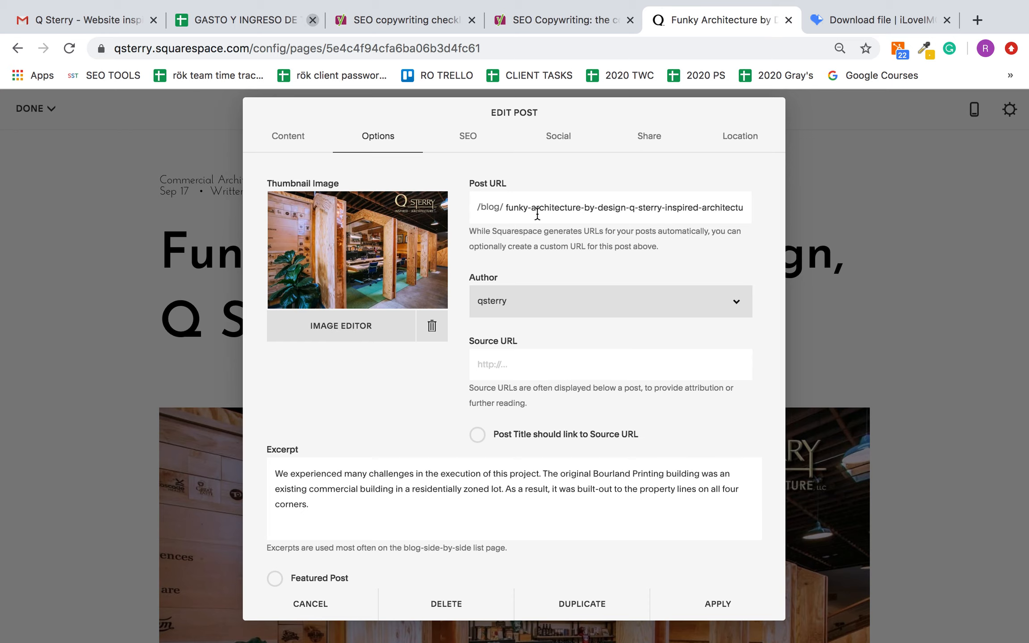
click(520, 206)
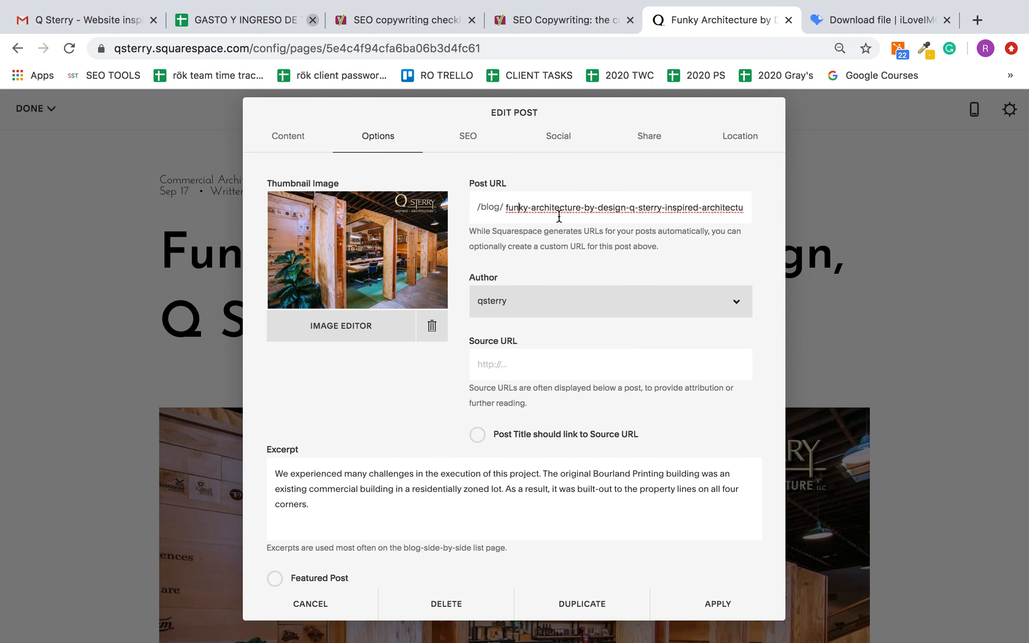
click(299, 132)
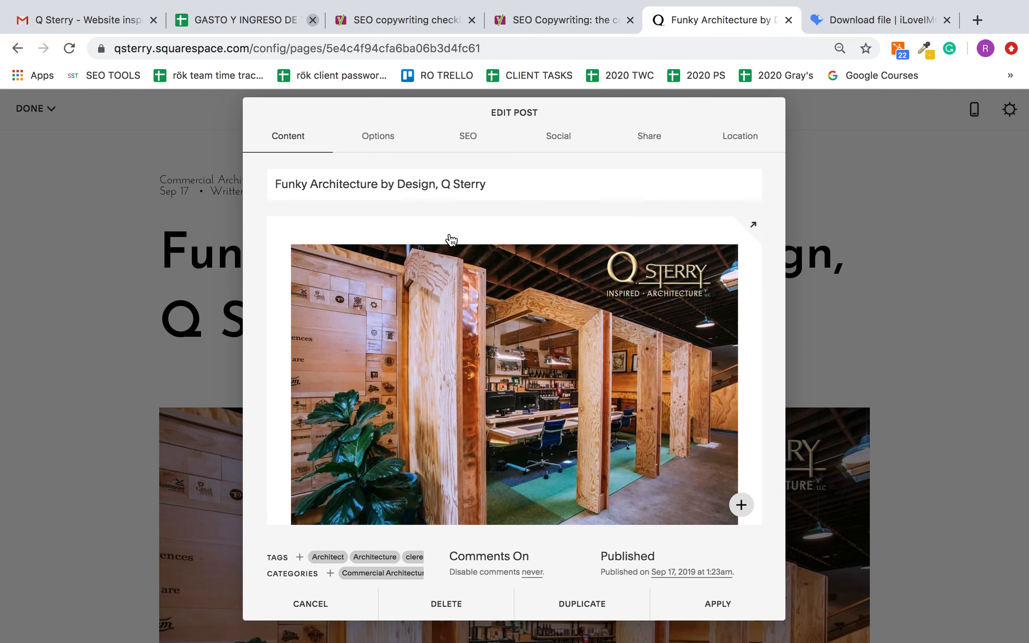
double_click(350, 183)
key(super+a)
click(392, 148)
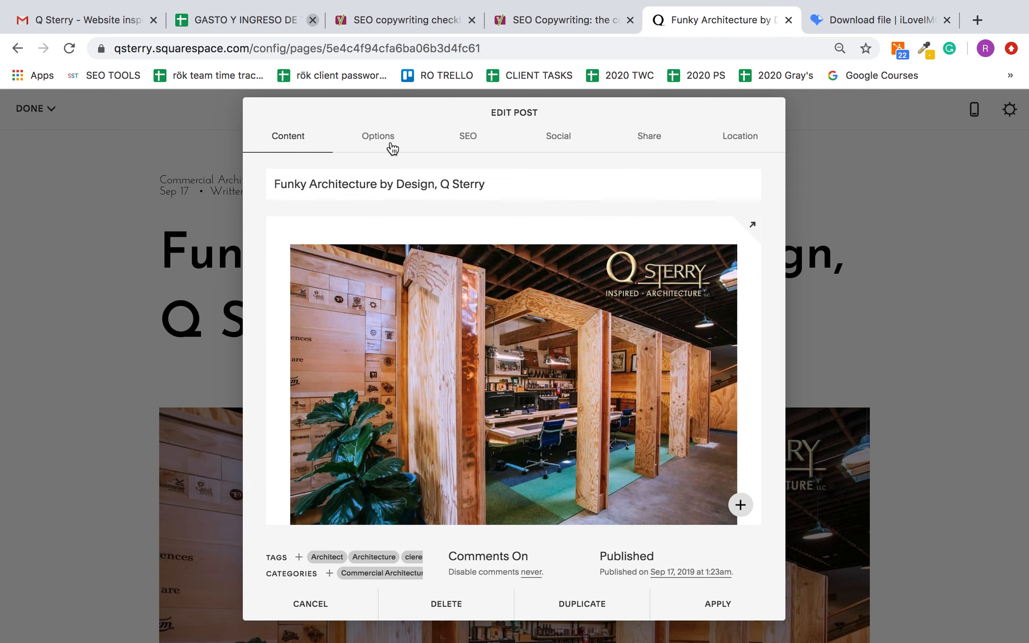
click(670, 207)
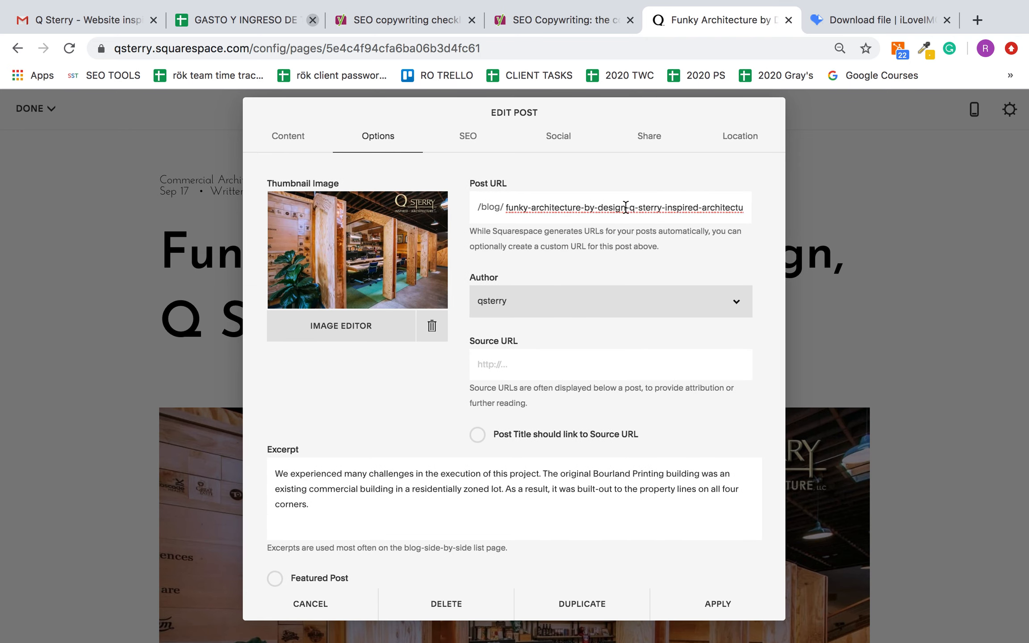
drag(625, 207, 791, 210)
click(706, 206)
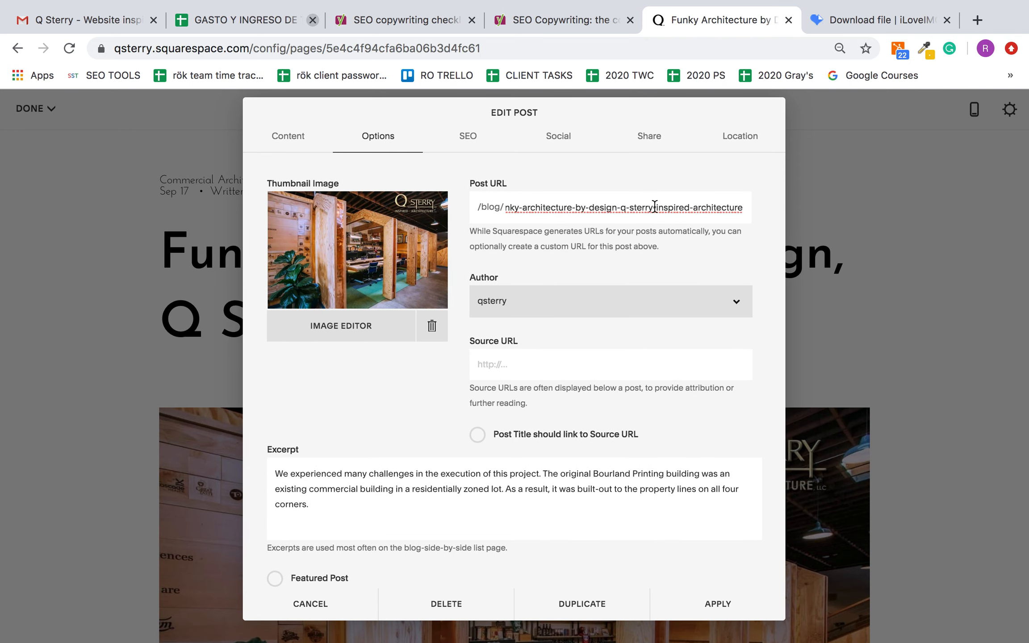
drag(654, 207, 746, 206)
click(745, 207)
Review the available authors for the post and keep the current selection
click(617, 303)
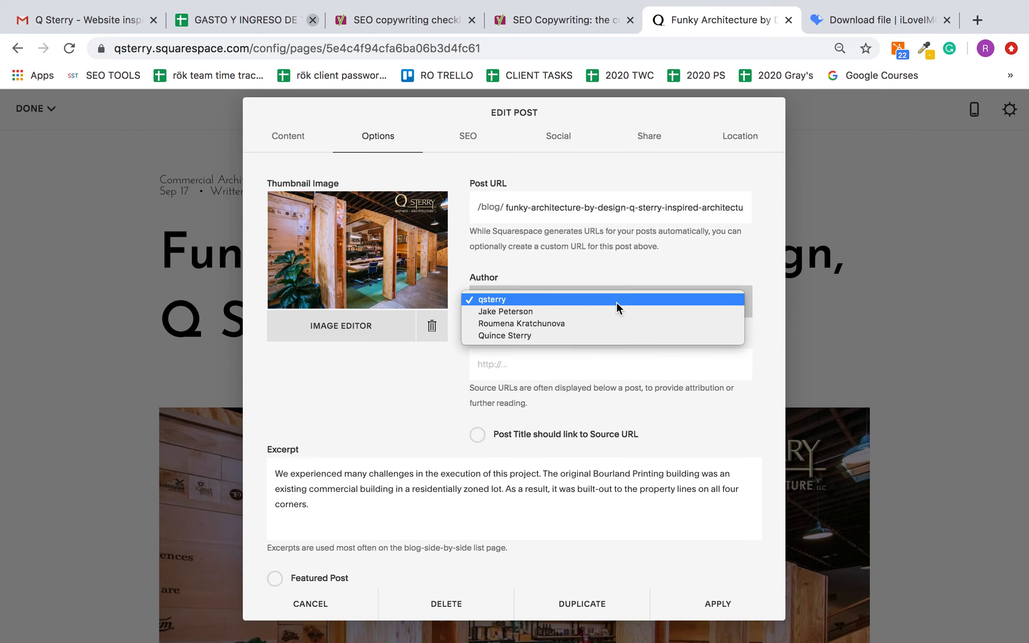
click(658, 267)
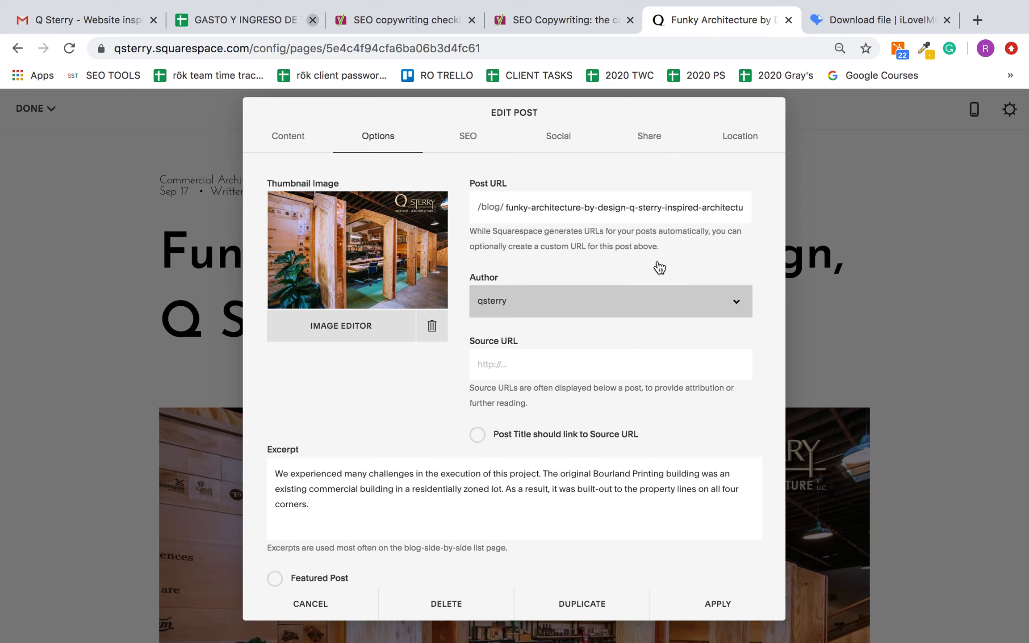
click(579, 296)
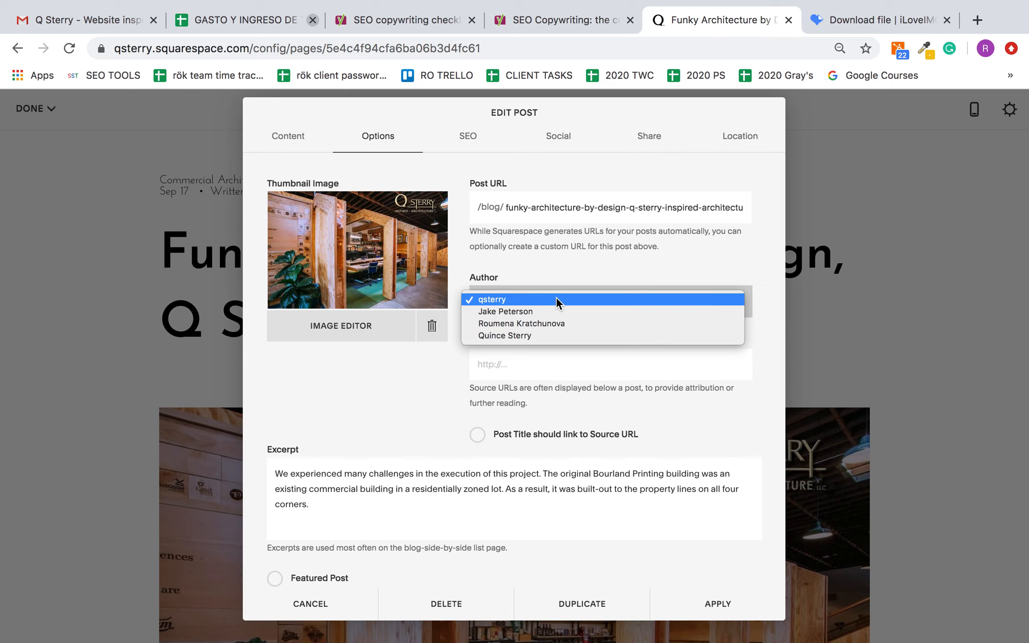
click(561, 296)
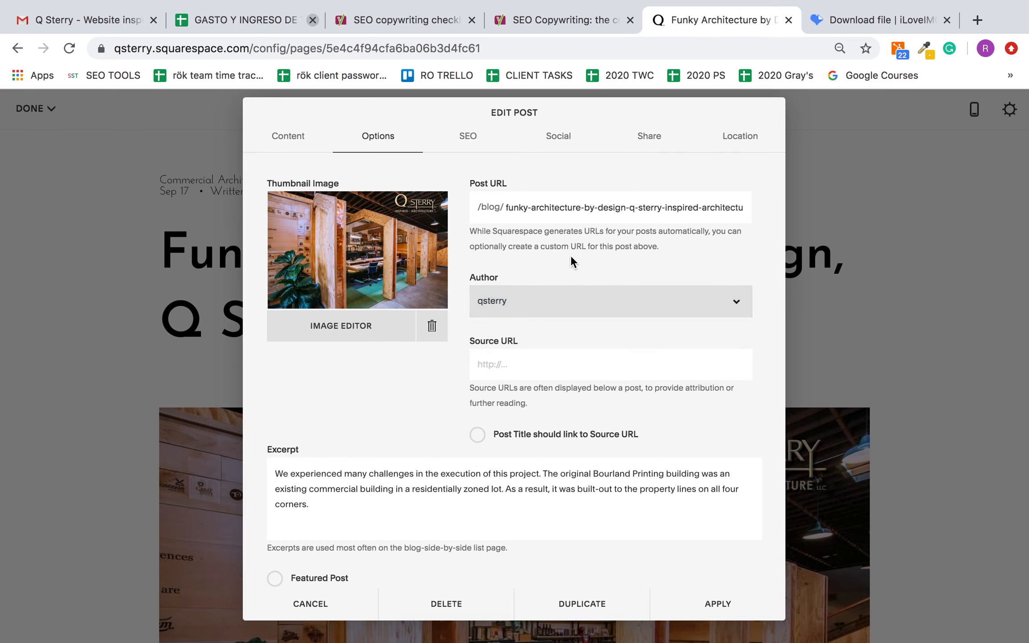
Review the excerpt text in the post's options
click(333, 496)
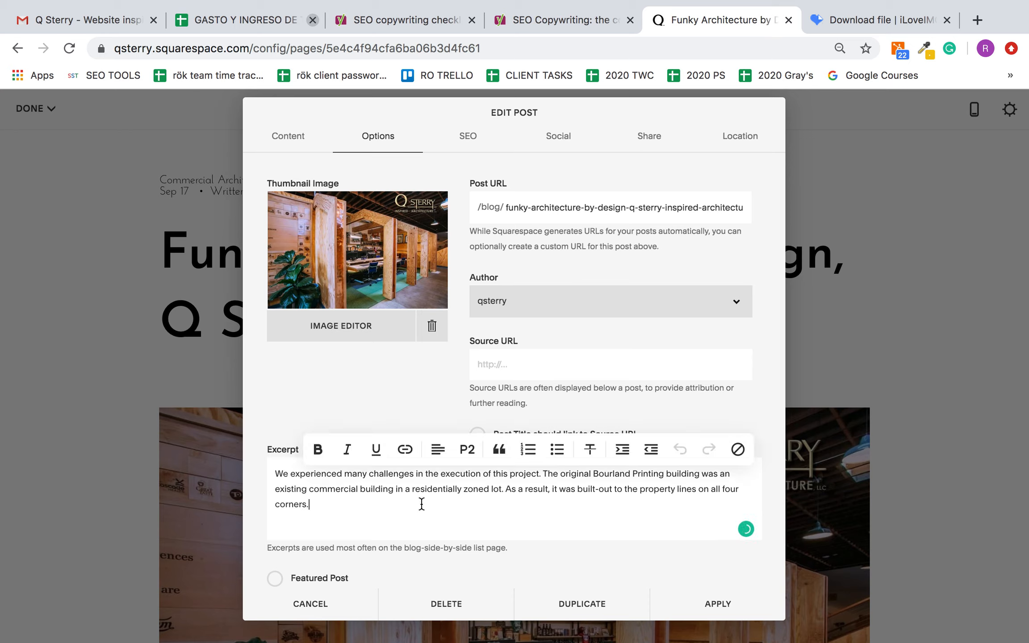
click(377, 405)
drag(276, 472, 314, 503)
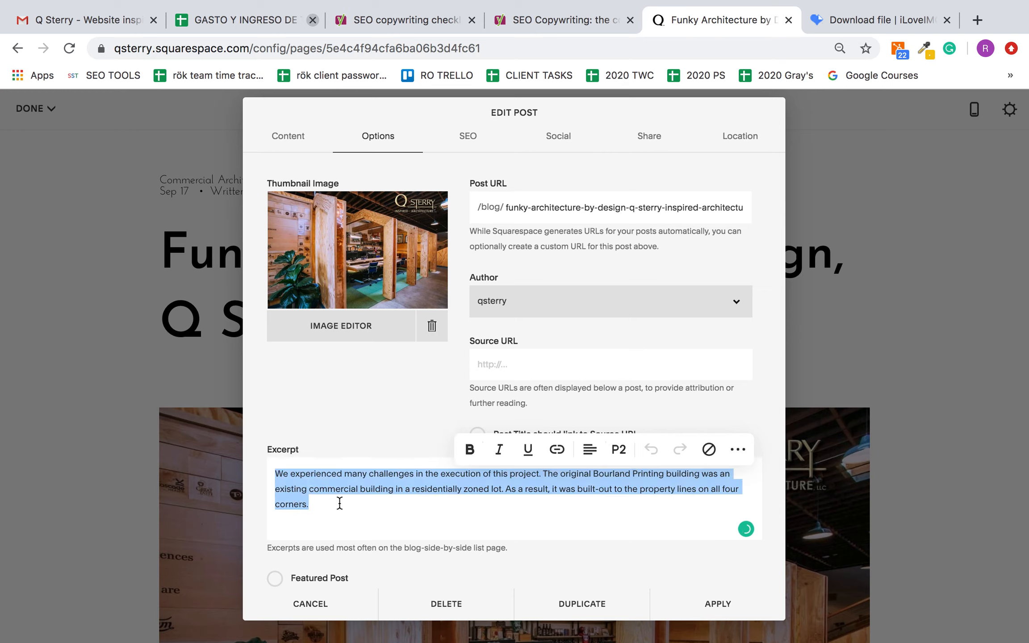
click(545, 503)
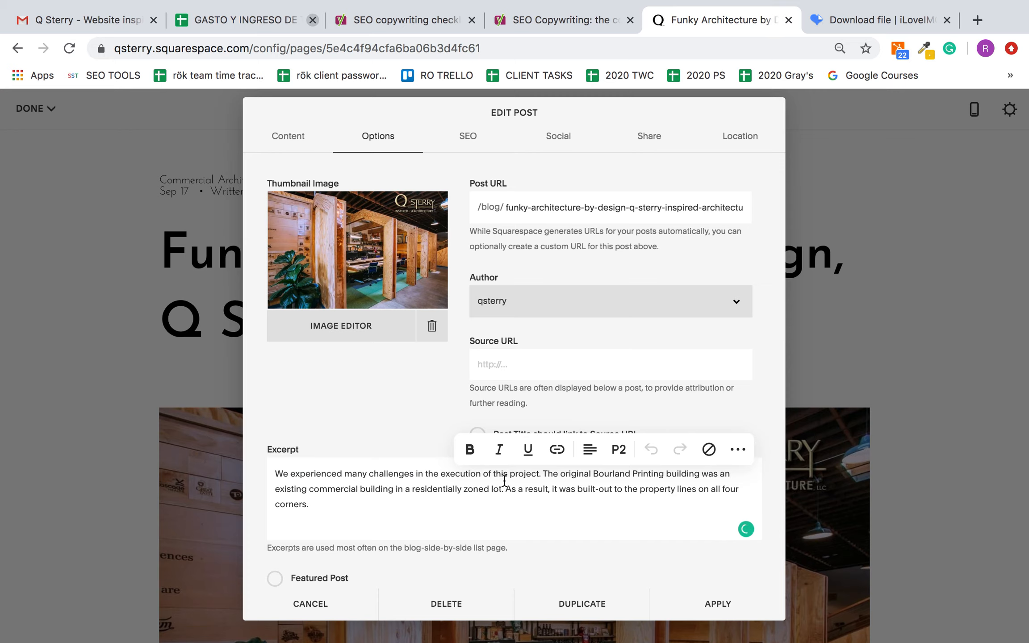
click(420, 410)
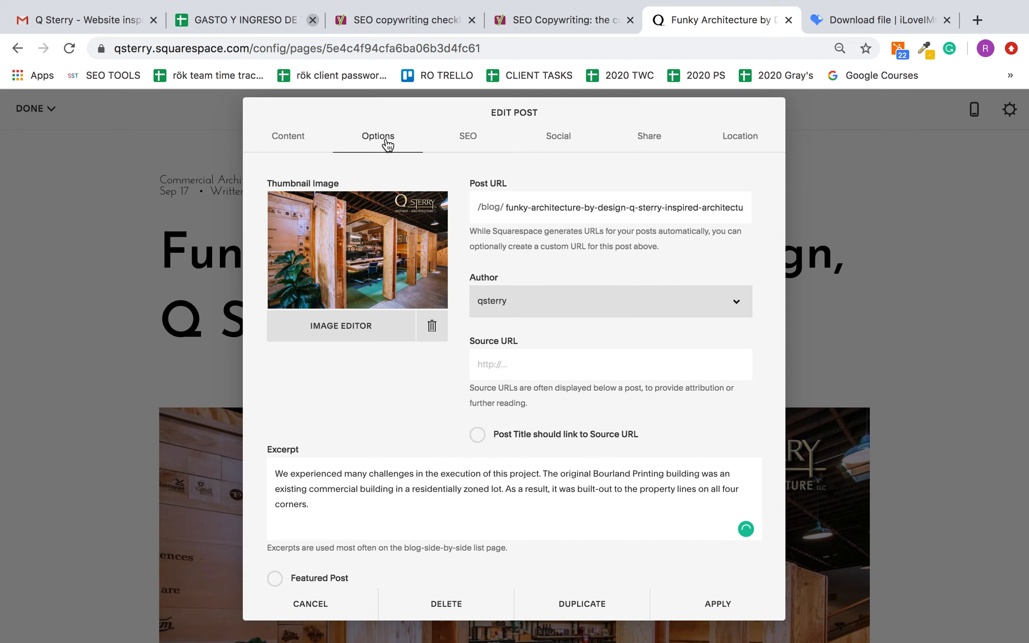
Check the post's SEO settings, and copy the full excerpt text from the post's options
click(469, 137)
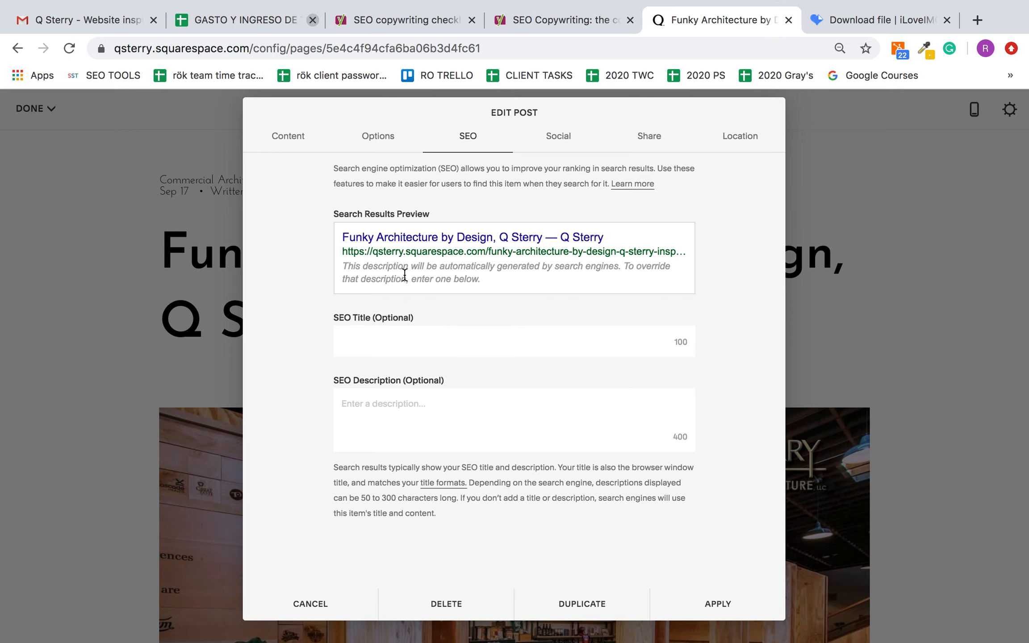
click(393, 144)
triple_click(372, 471)
key(super+c)
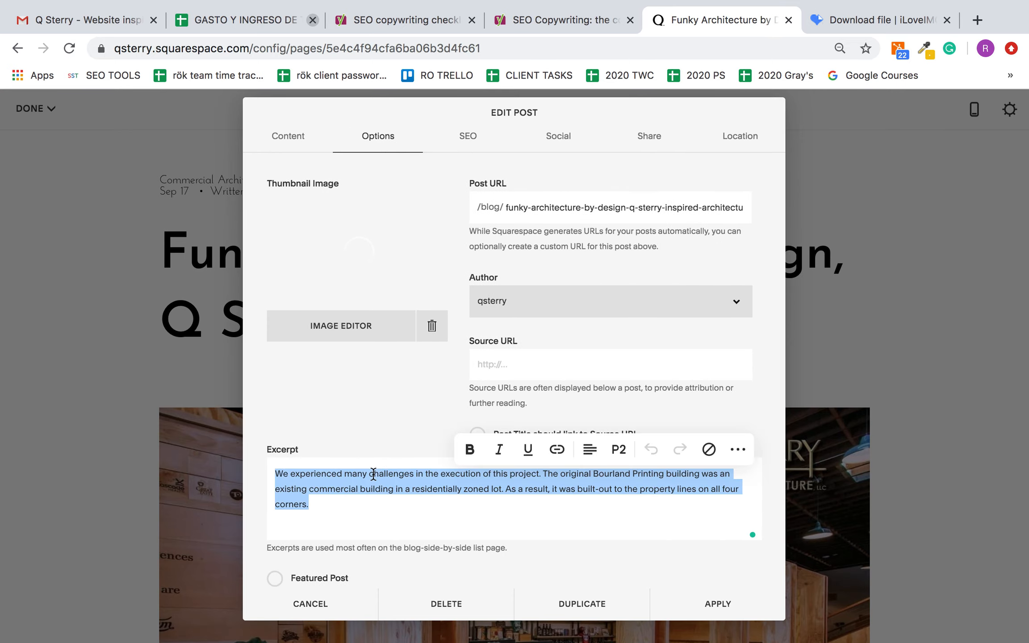
Set the post's SEO title to "Funky Architecture and Design - Q Sterry"
click(469, 133)
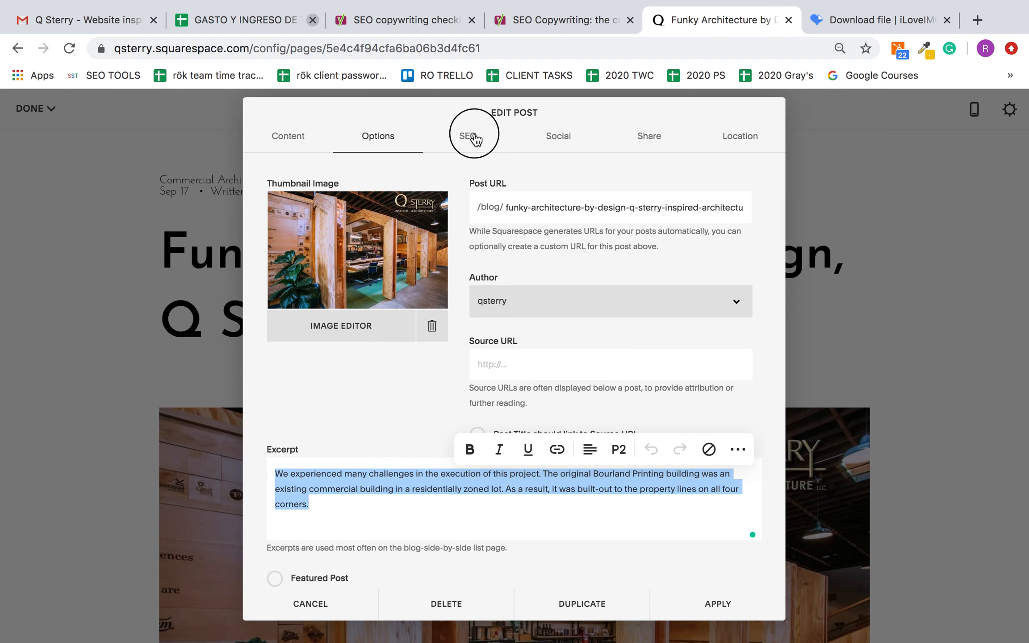
click(544, 339)
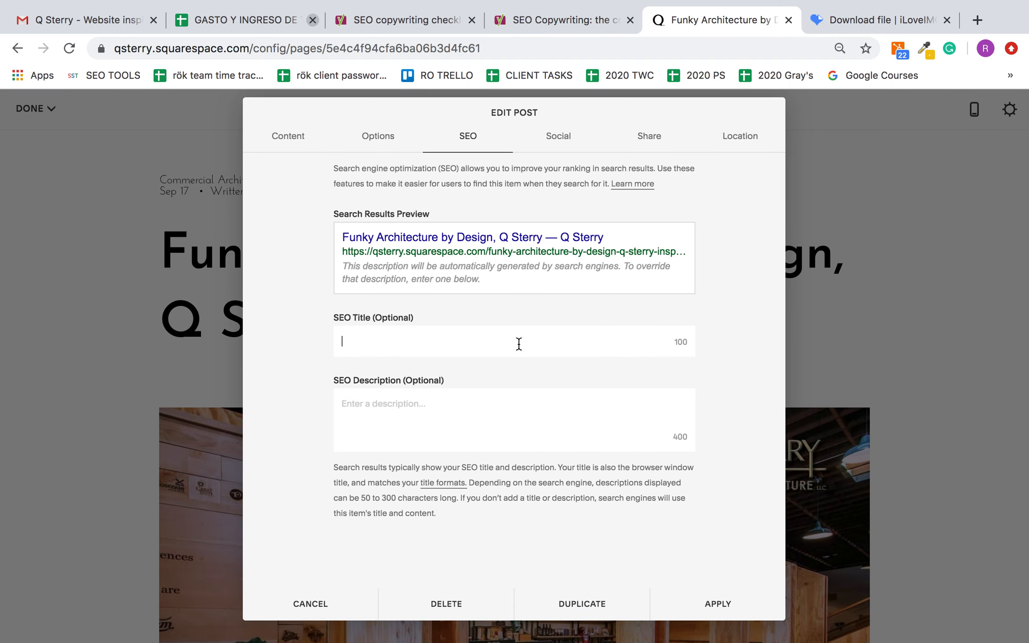
text(Fu)
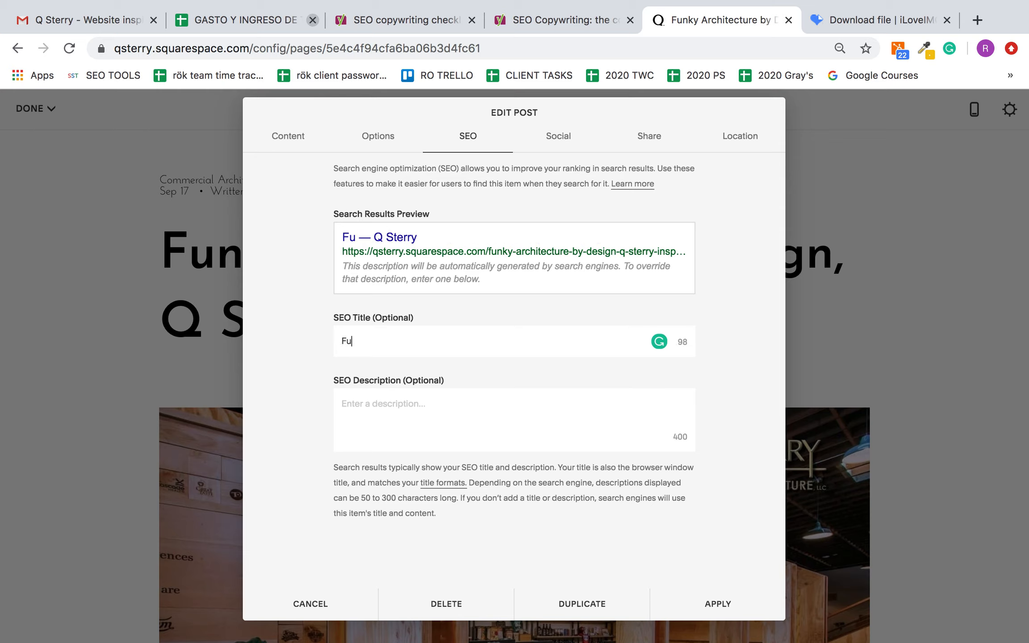
text(nky Archite)
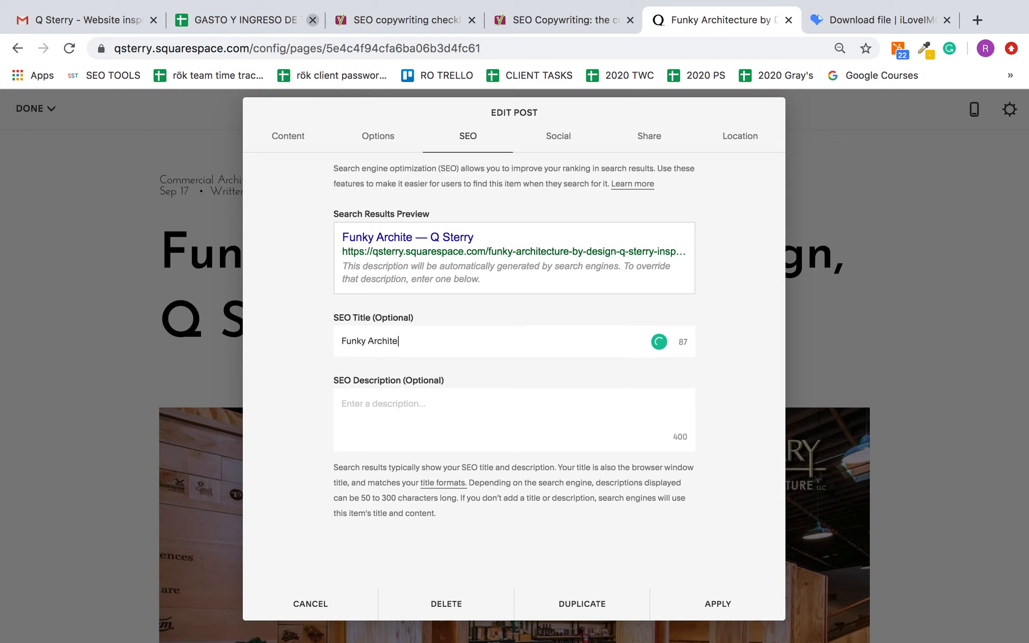
text(cture a)
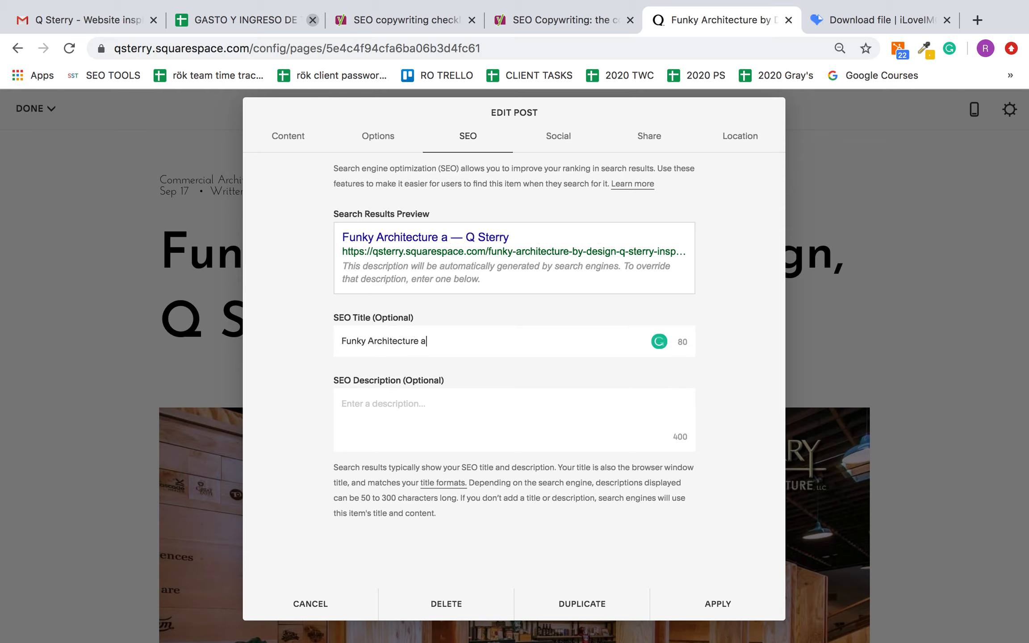
text(nd Design - Q Sterry)
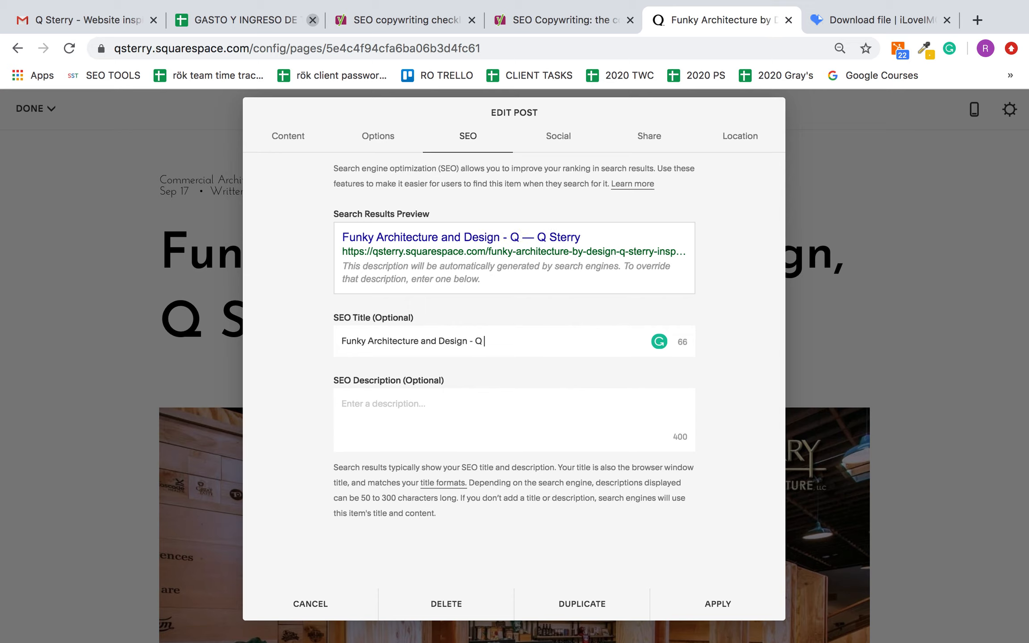
Paste the copied excerpt text into the post's SEO description and select its opening sentence
click(569, 394)
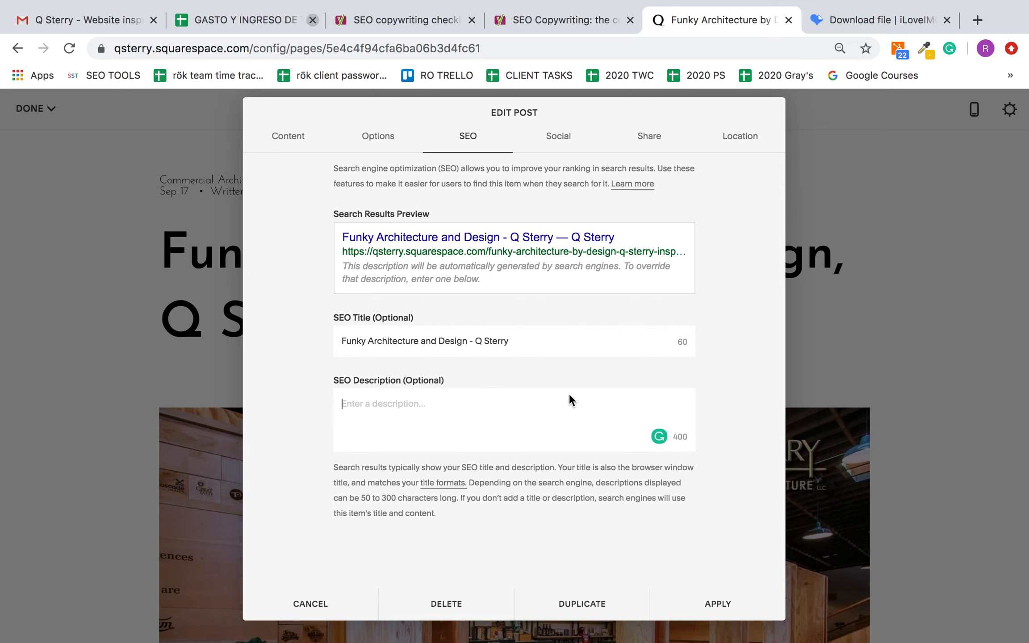
key(super+v)
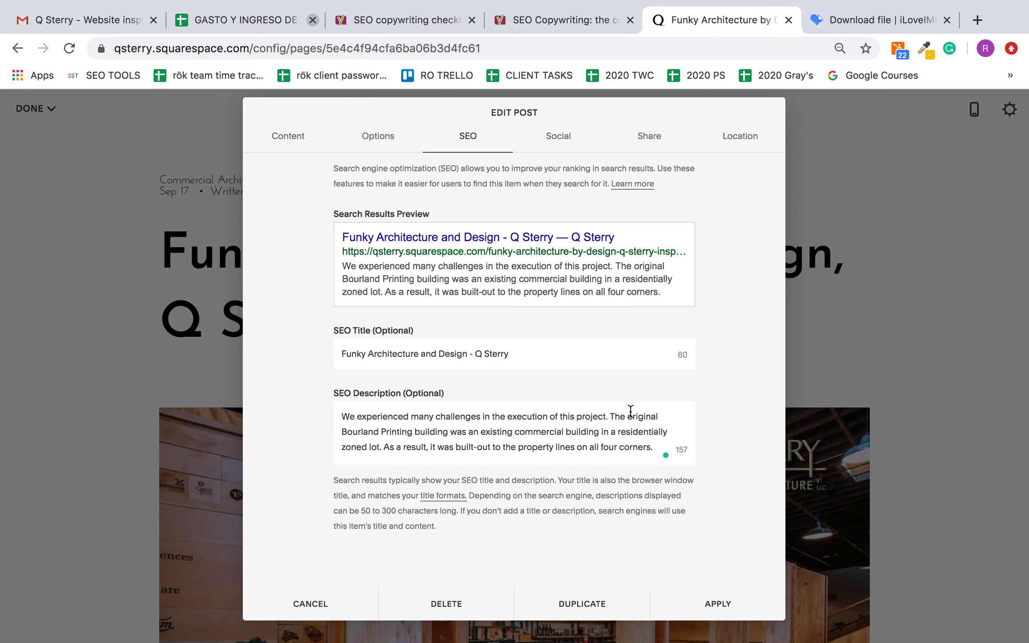
click(358, 415)
drag(610, 415, 285, 396)
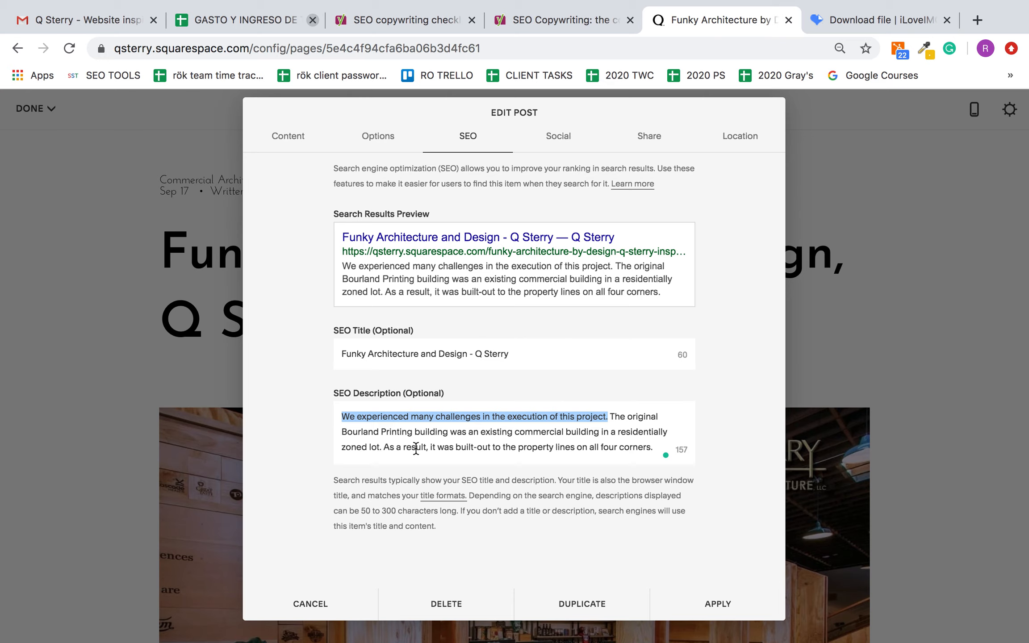
Insert "This is a funky architecture design" at the start of the SEO description
click(342, 416)
text(This is)
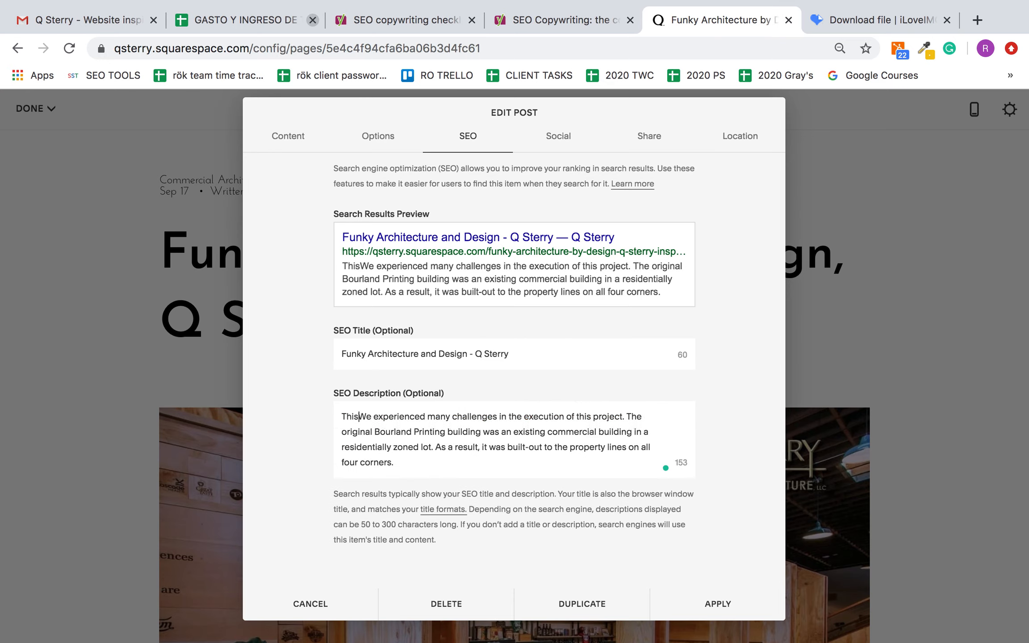
text( a funky a)
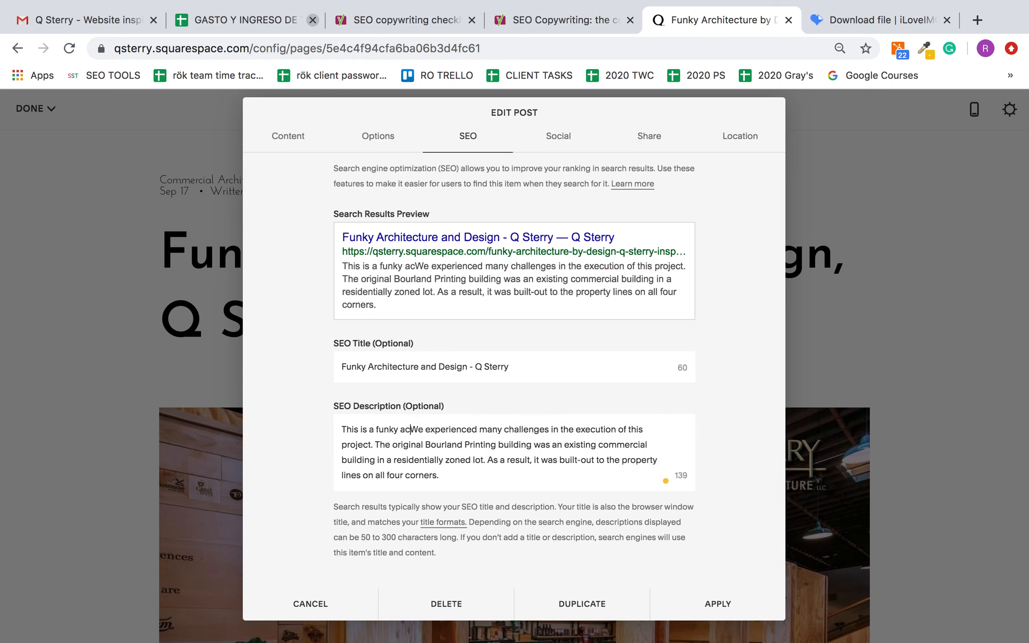
text(rchitecture design)
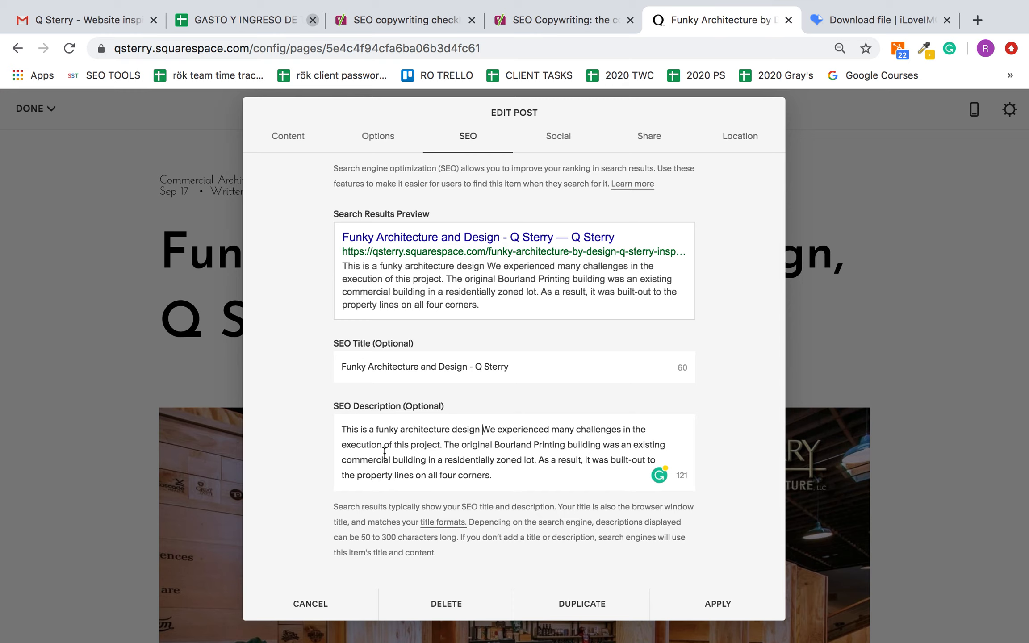
Replace "We experienced many challenges in the execution of this project. The" in the SEO description with "- the", and apply the post settings
drag(444, 440, 478, 428)
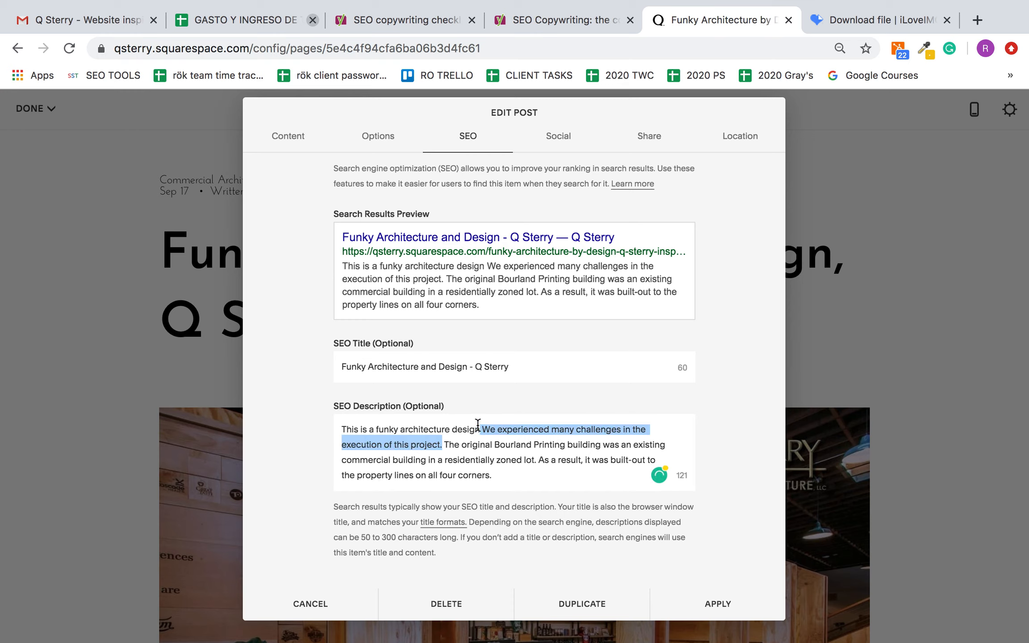
text(-)
key(BackSpace)
text(ting building was)
click(586, 443)
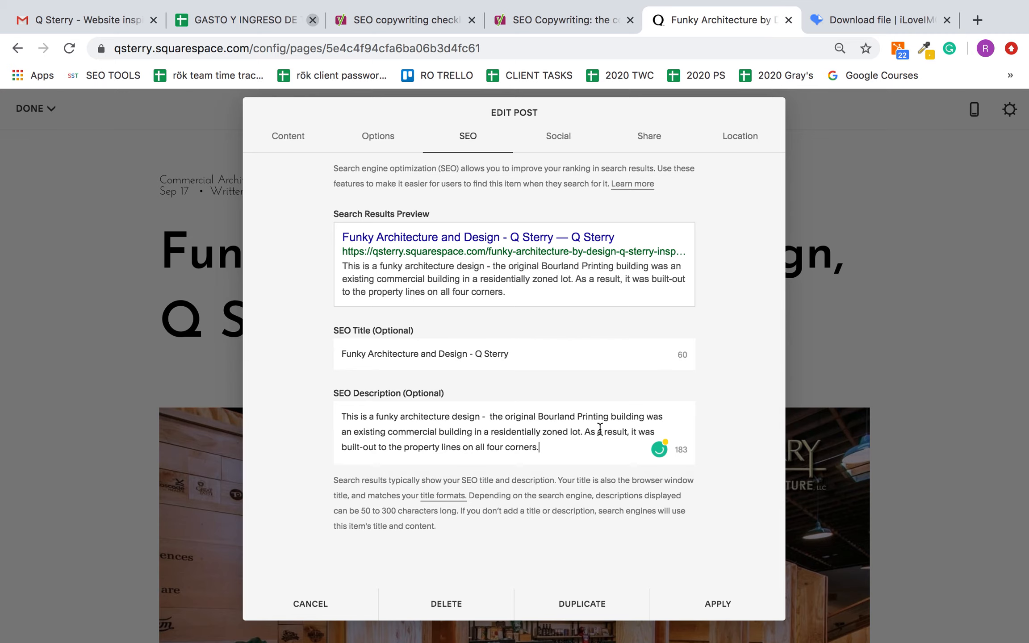
click(718, 604)
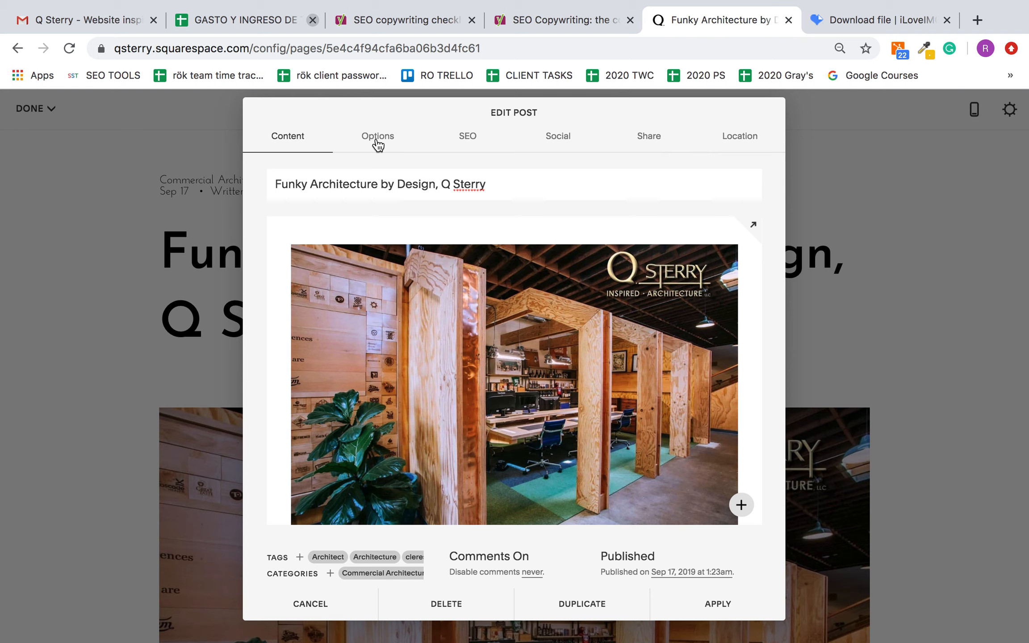
Review the post's thumbnail and excerpt options, its assigned tags, and the list of available categories
click(377, 142)
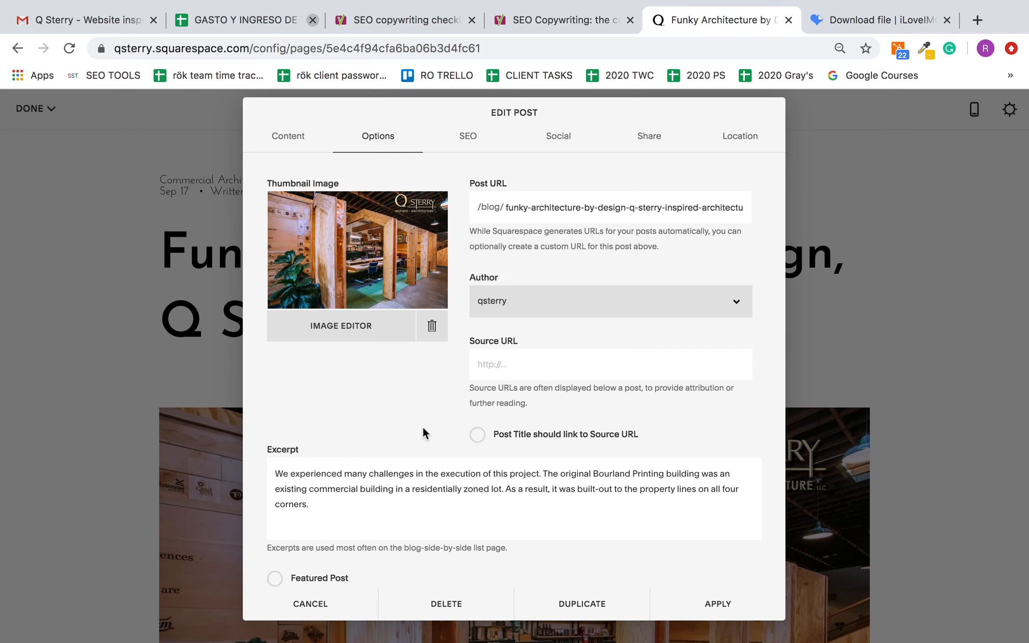
mouse_move(354, 239)
click(293, 138)
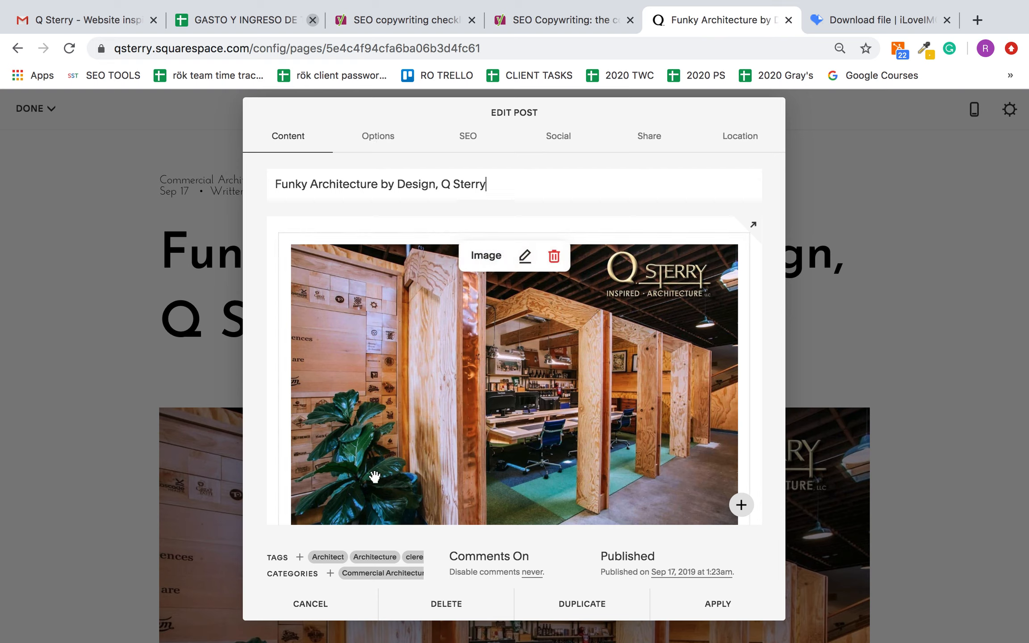
scroll(295, 558, right, 10)
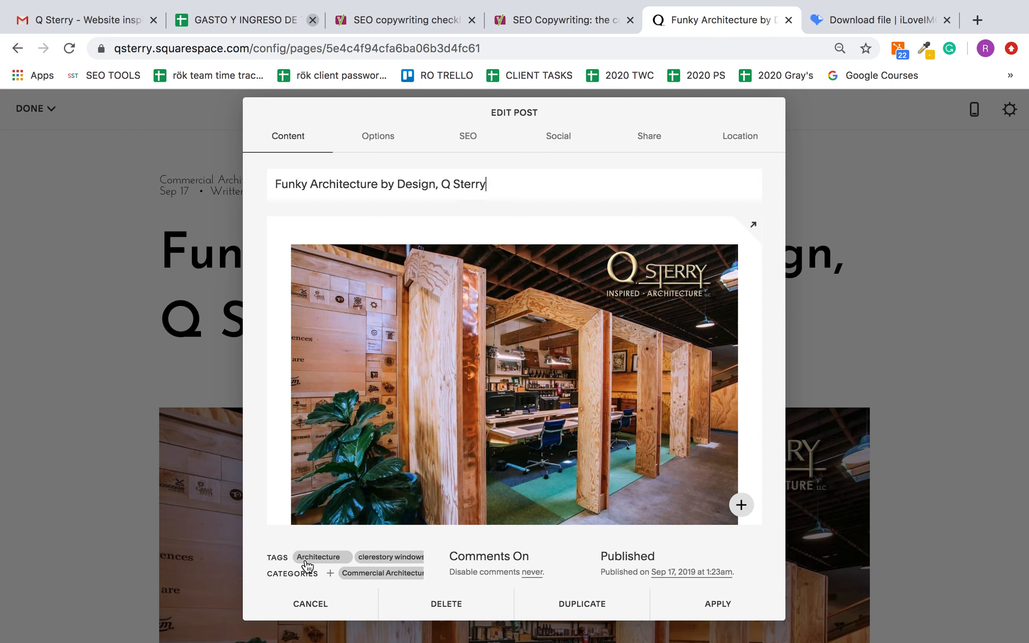
scroll(347, 567, right, 10)
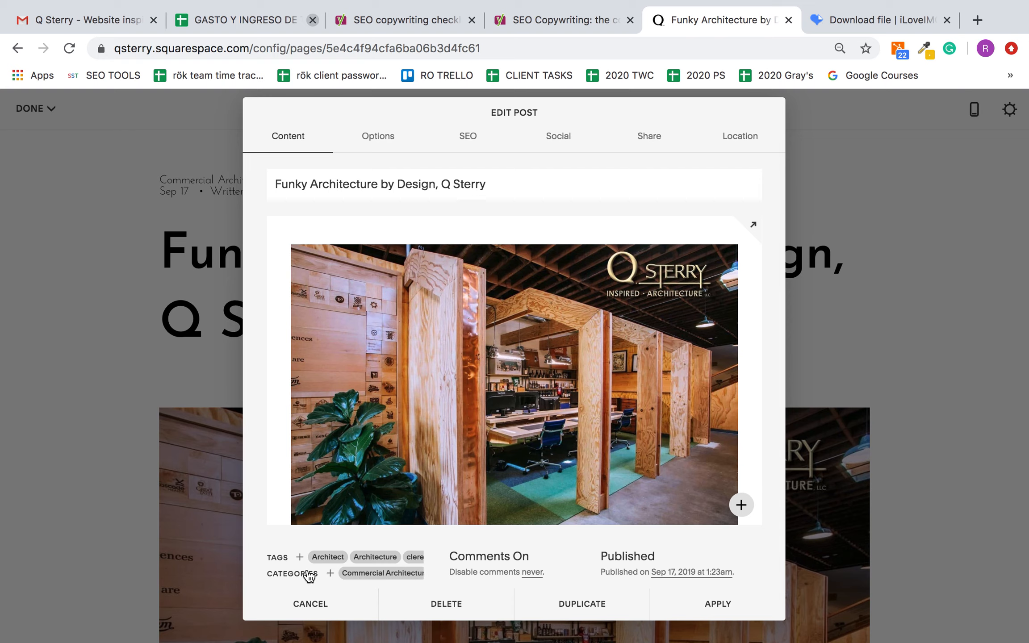
click(330, 573)
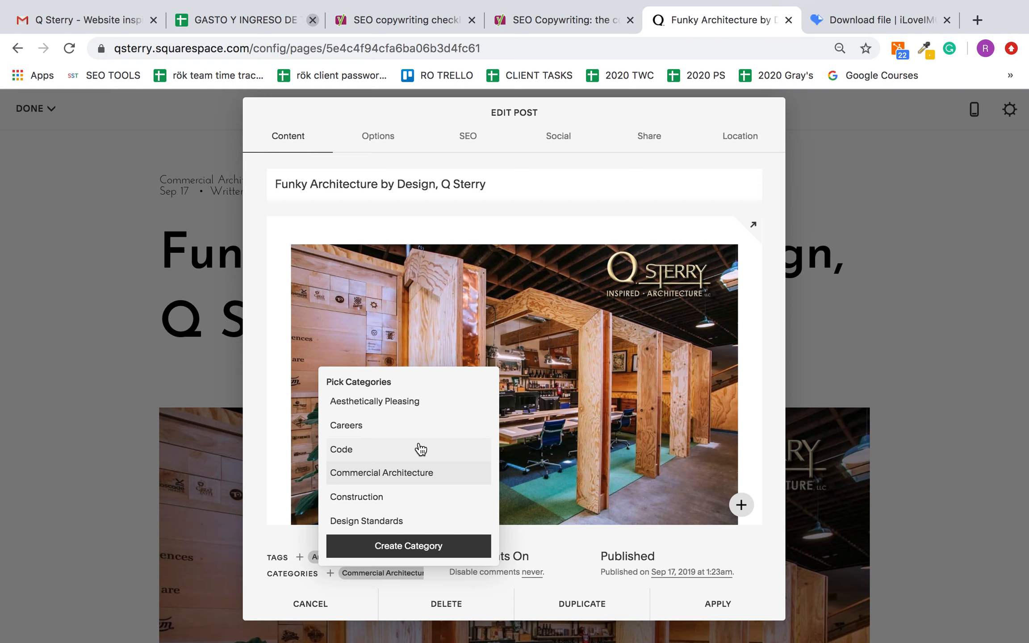
scroll(424, 450, down, 2)
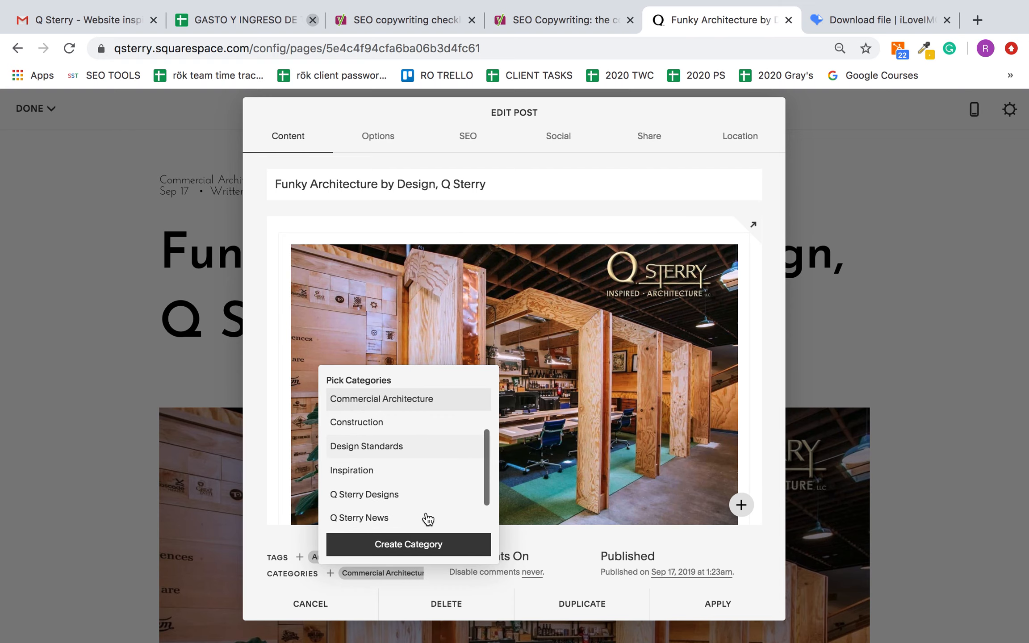
Apply the post settings and save the blog post
click(724, 600)
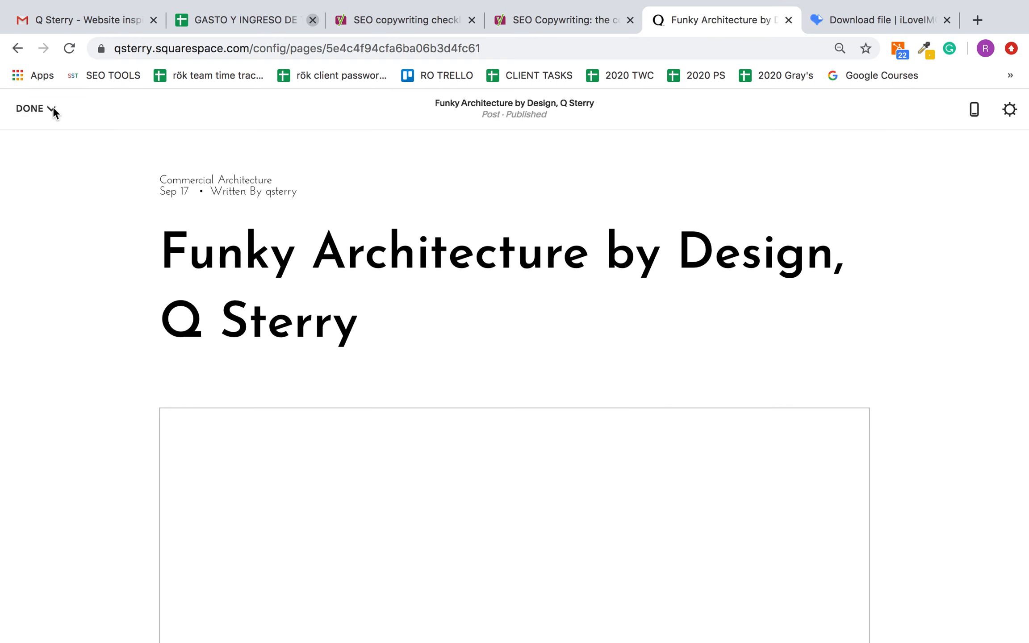
click(59, 120)
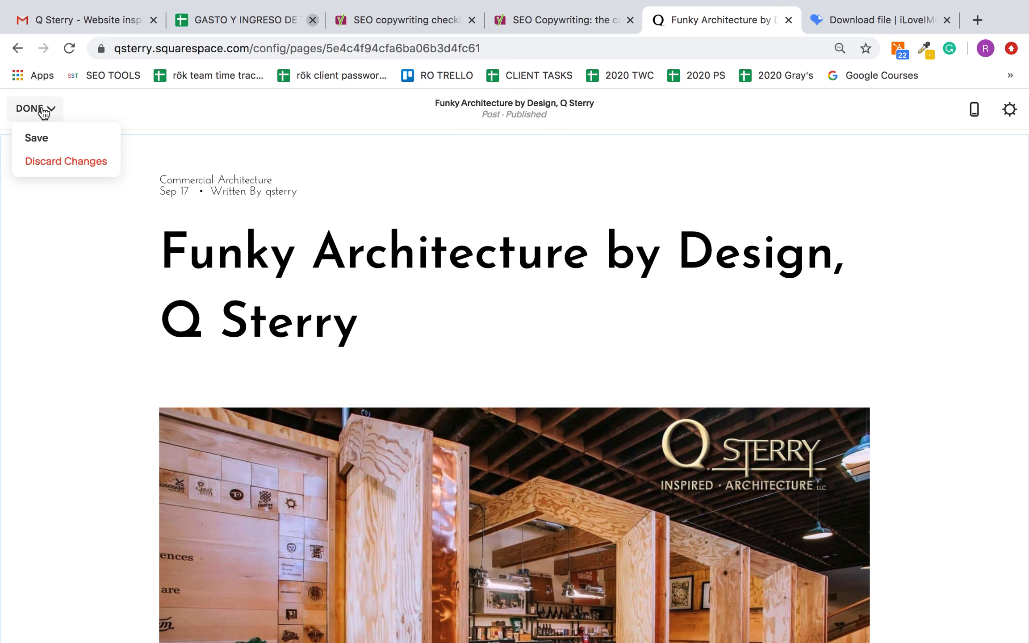
click(40, 139)
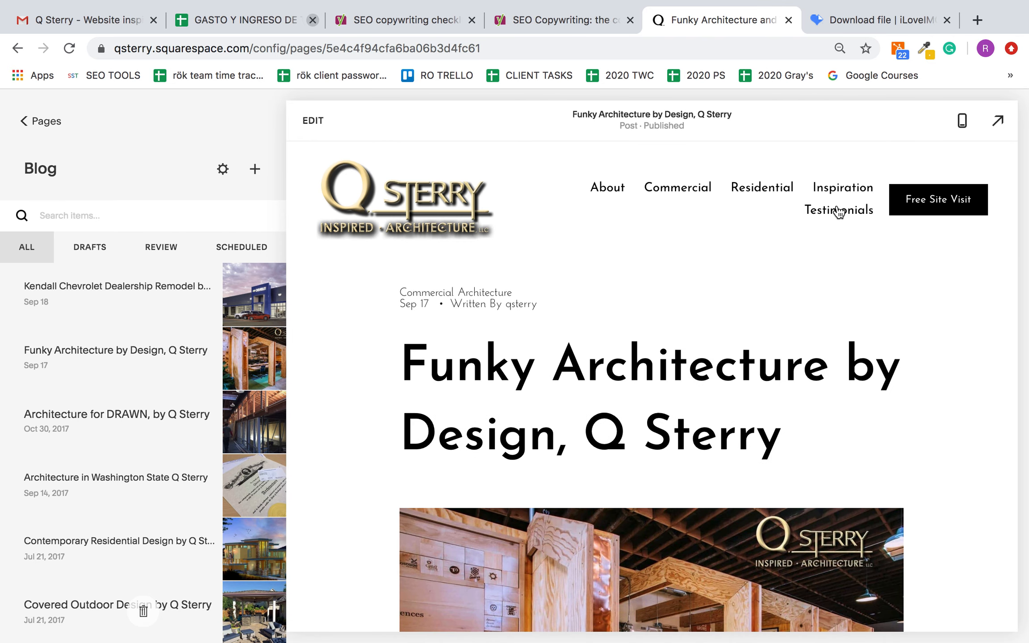
Examine the Inspiration page to see how its titled sections group the blog posts
click(842, 187)
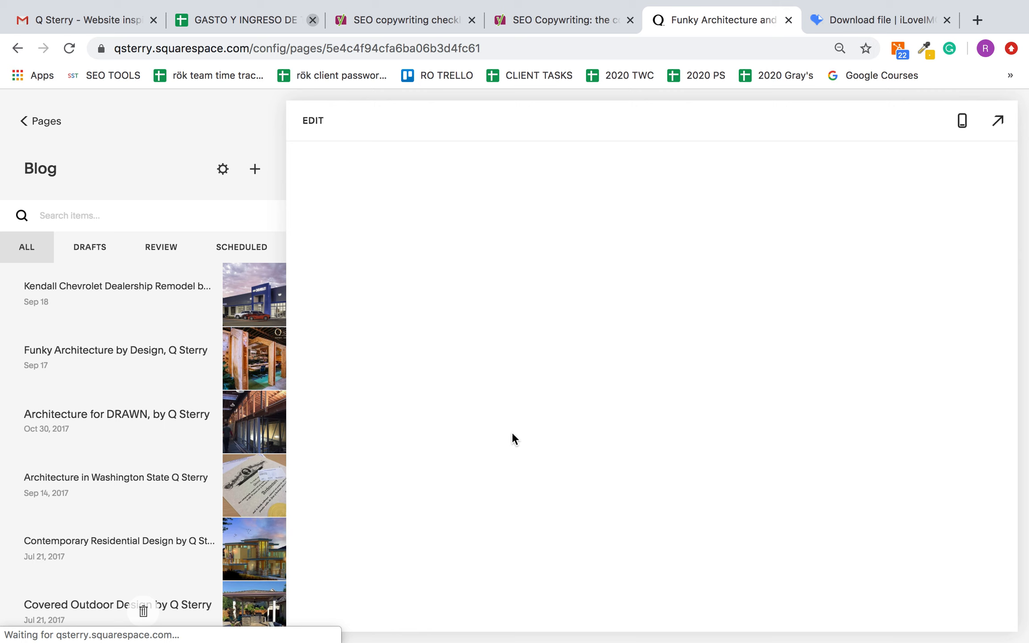
scroll(704, 426, down, 6)
scroll(703, 426, down, 20)
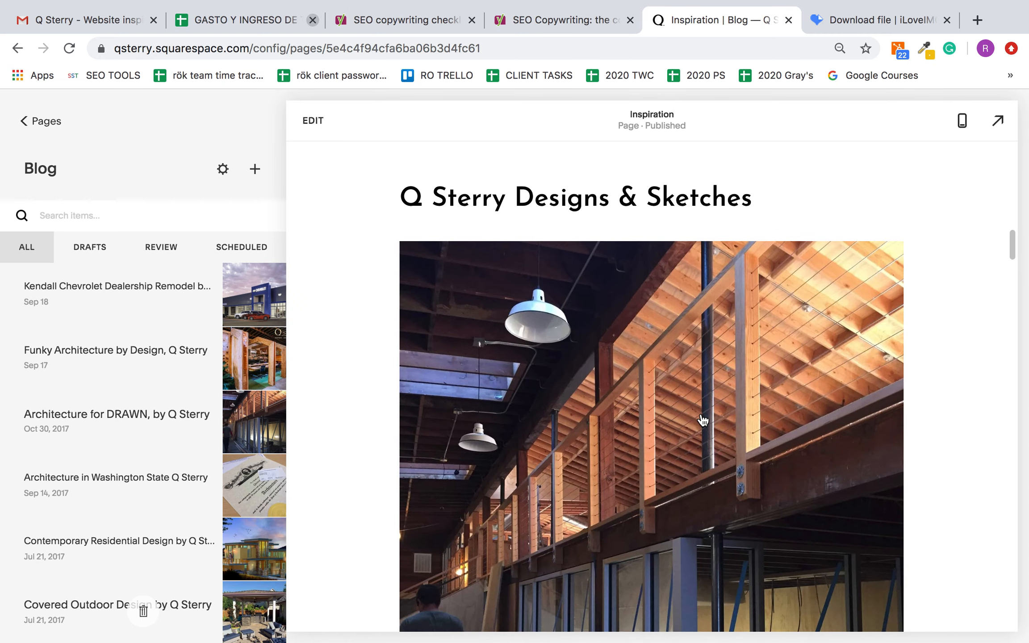
scroll(732, 459, down, 1)
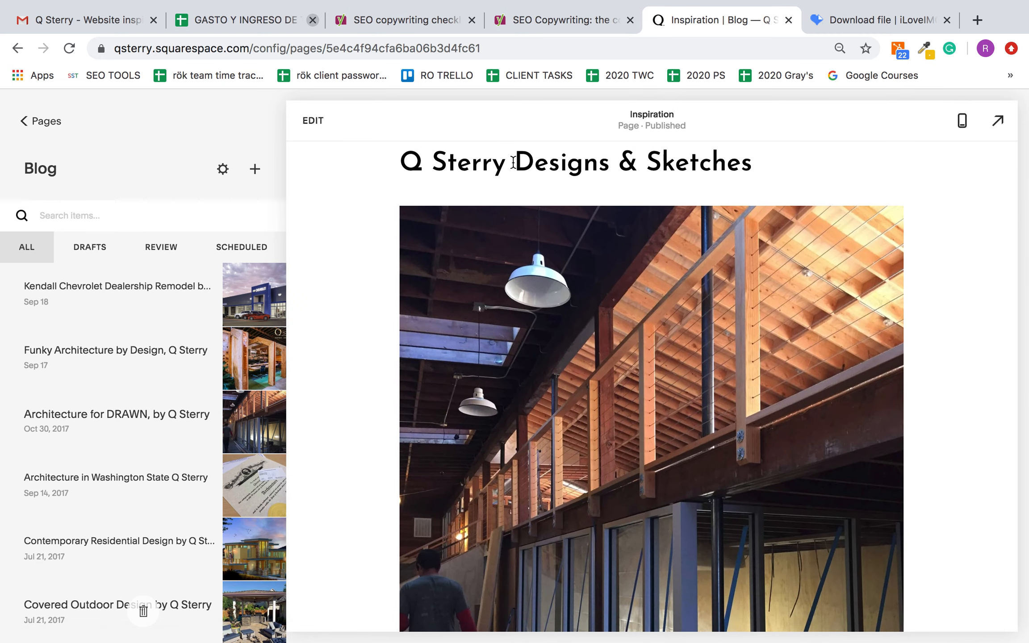
drag(516, 163, 754, 162)
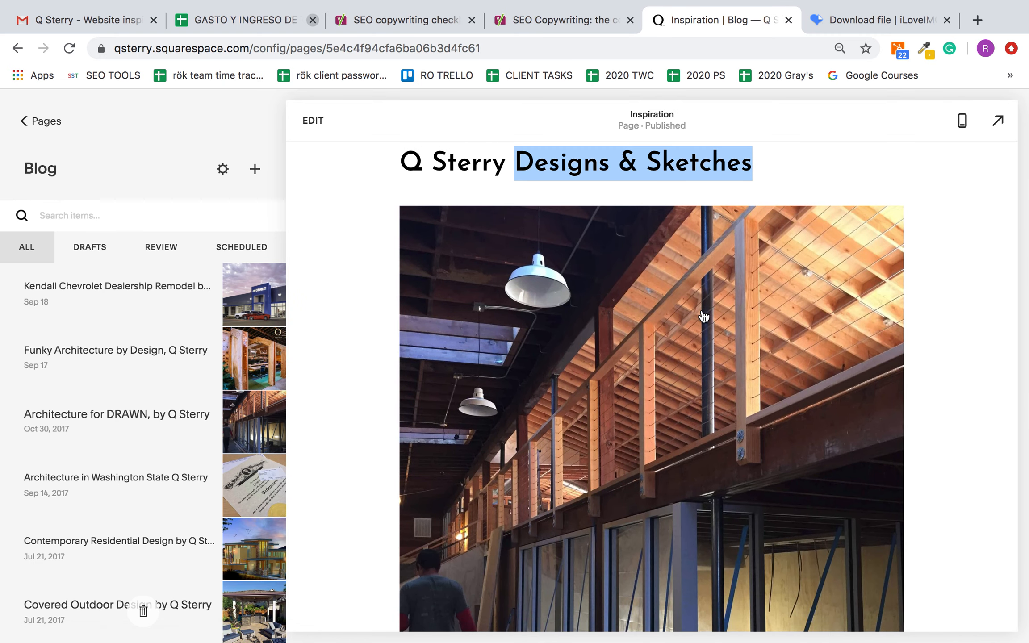
scroll(703, 317, down, 20)
scroll(703, 317, down, 20)
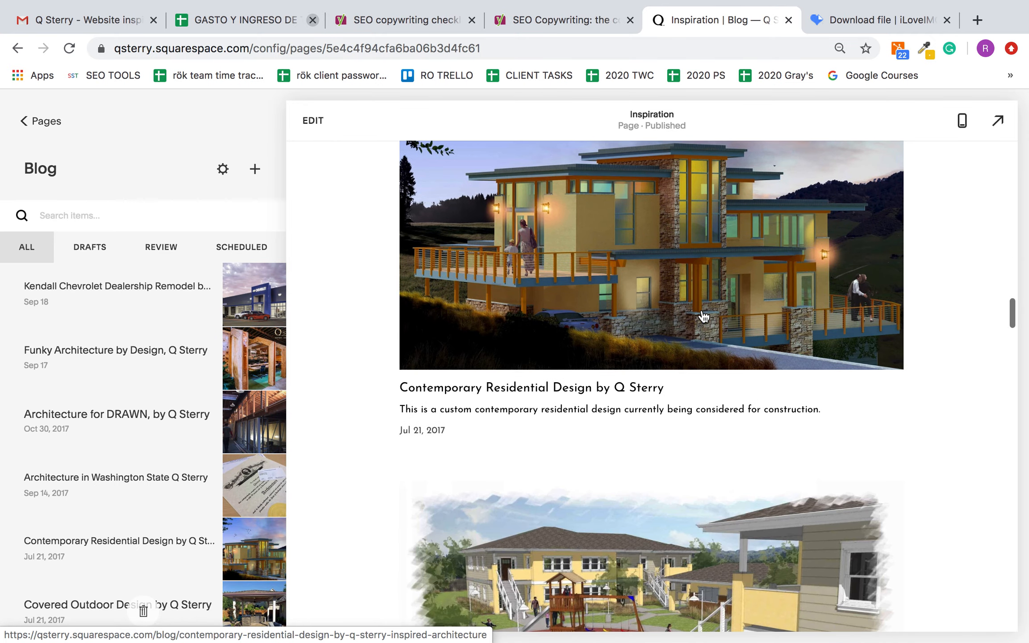
scroll(703, 317, down, 14)
scroll(703, 317, up, 3)
scroll(750, 503, down, 15)
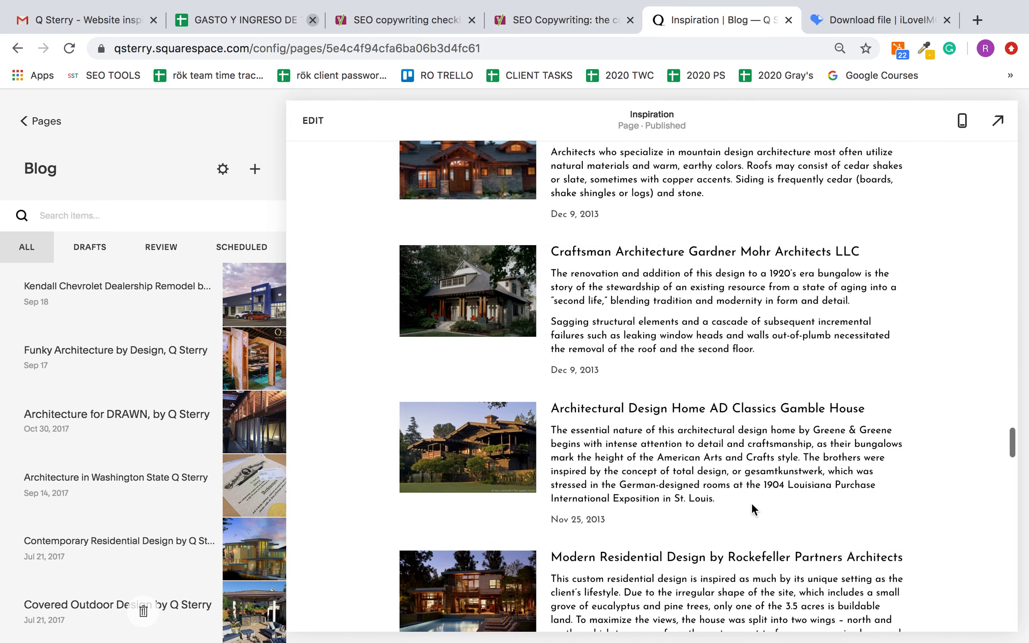
scroll(751, 504, down, 6)
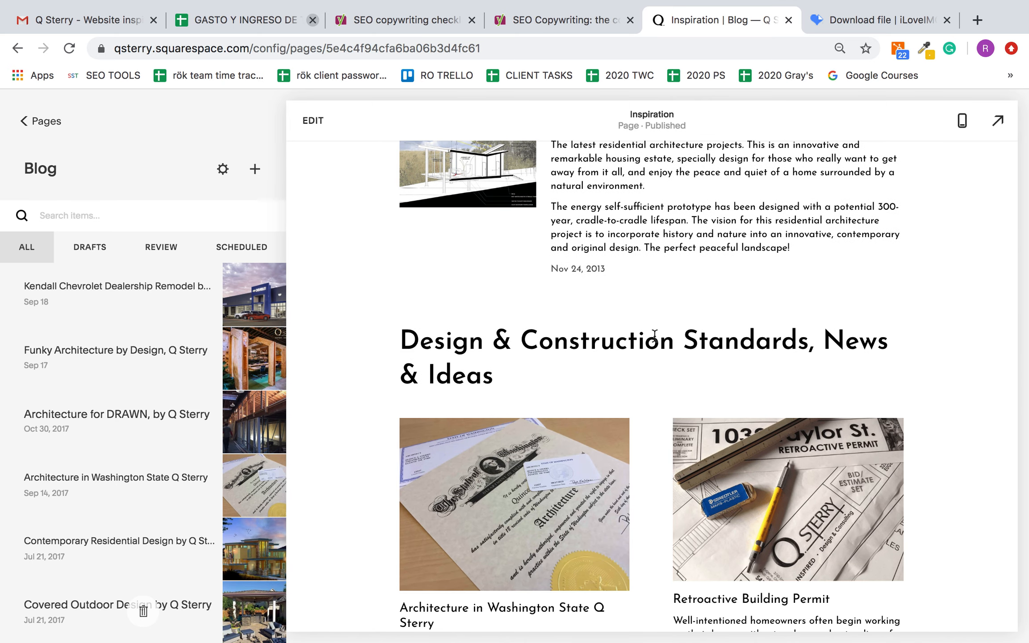
Open the Inspiration page for editing and review the display settings and category filter of the "Q Sterry Designs & Sketches" summary block, then apply them
click(314, 120)
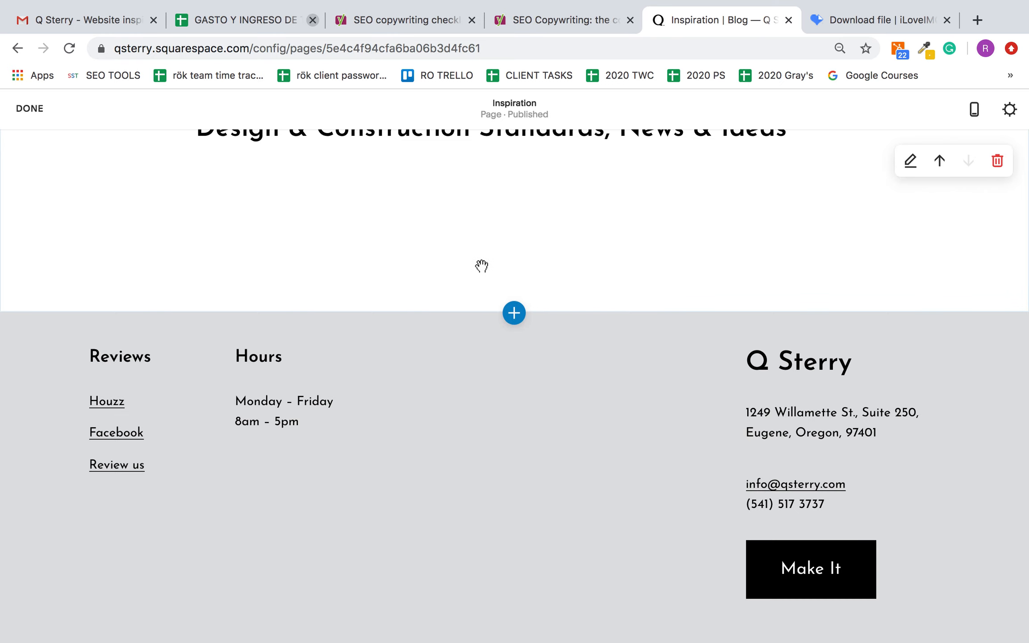
scroll(482, 266, up, 3)
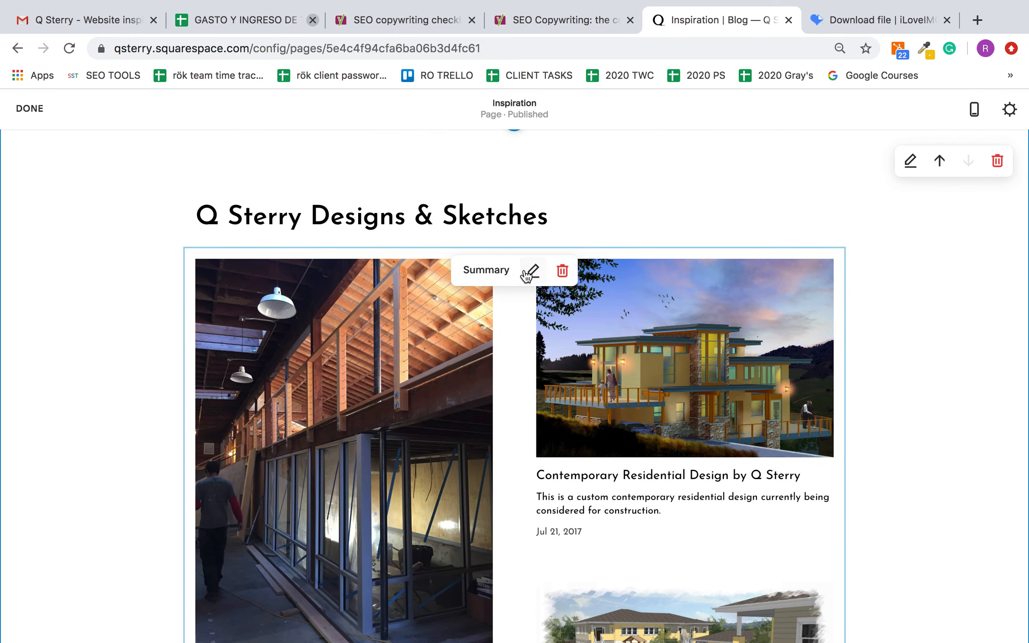
mouse_move(507, 270)
mouse_down()
mouse_move(409, 263)
mouse_move(165, 184)
mouse_move(186, 187)
mouse_move(187, 246)
mouse_up()
click(532, 271)
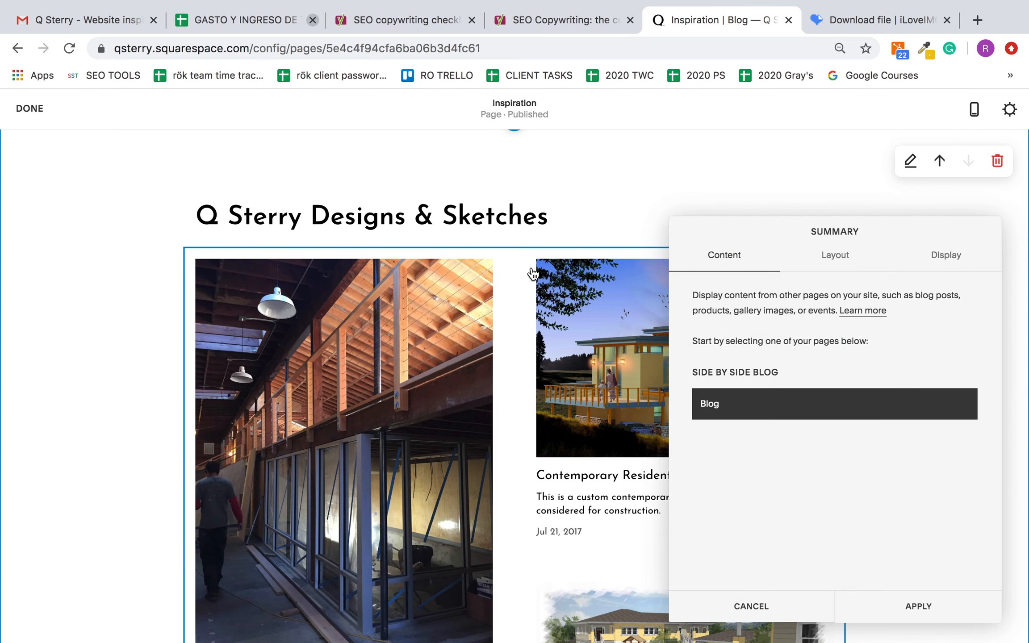
click(932, 264)
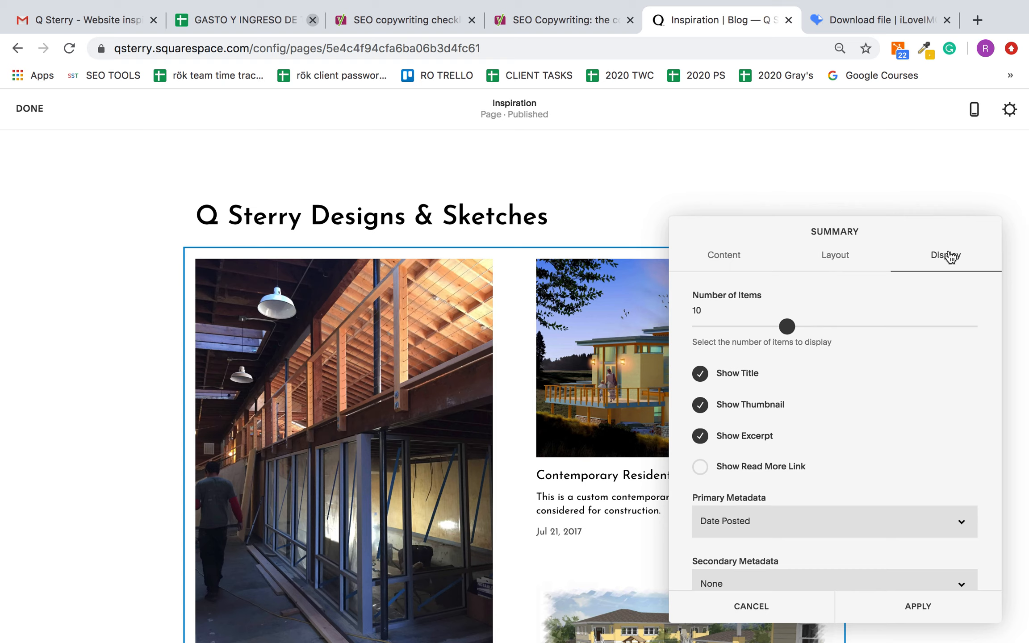
scroll(938, 327, down, 5)
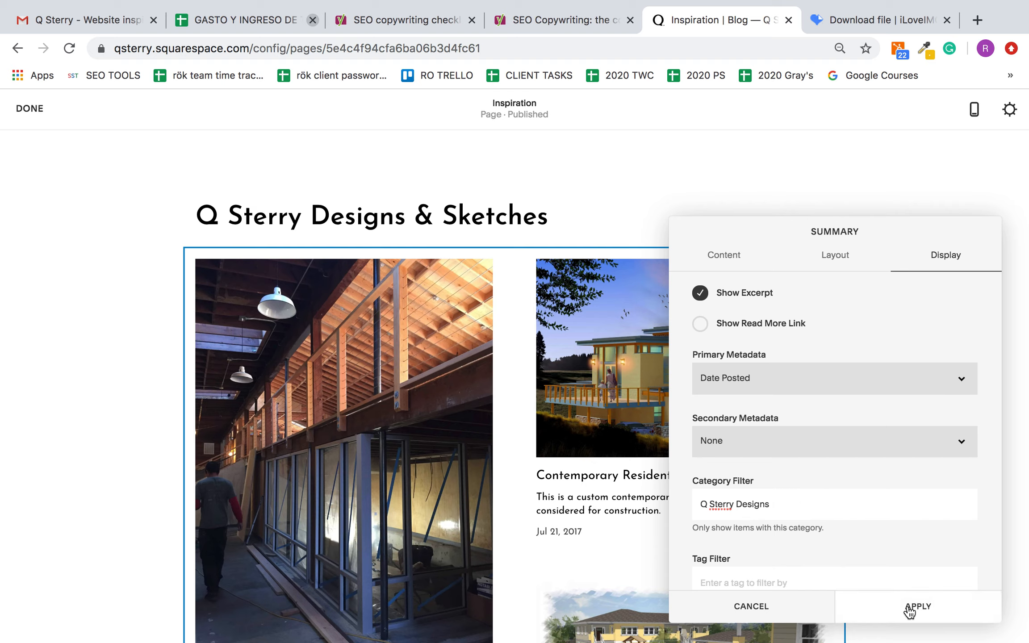
scroll(811, 542, down, 3)
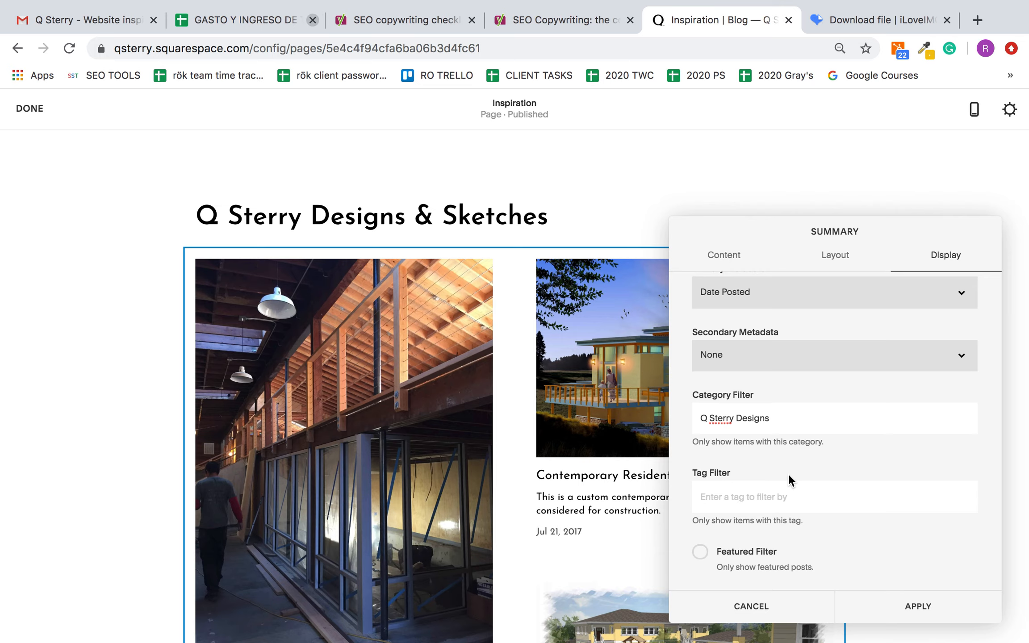
click(923, 616)
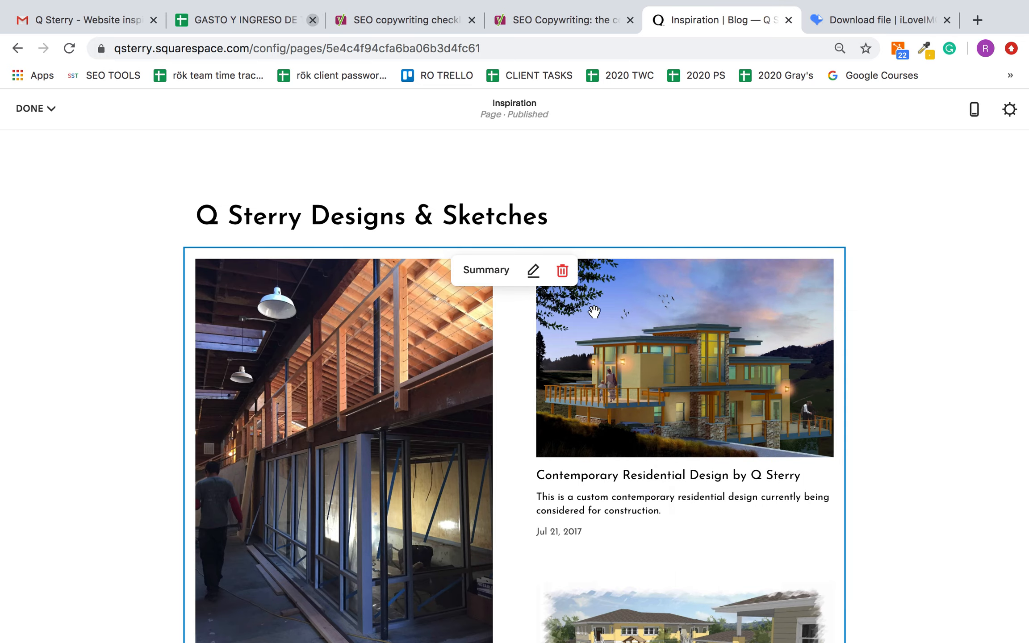
Check the category filter of the summary block under the "Inspiration" heading and apply its settings
scroll(514, 301, up, 5)
scroll(574, 301, up, 10)
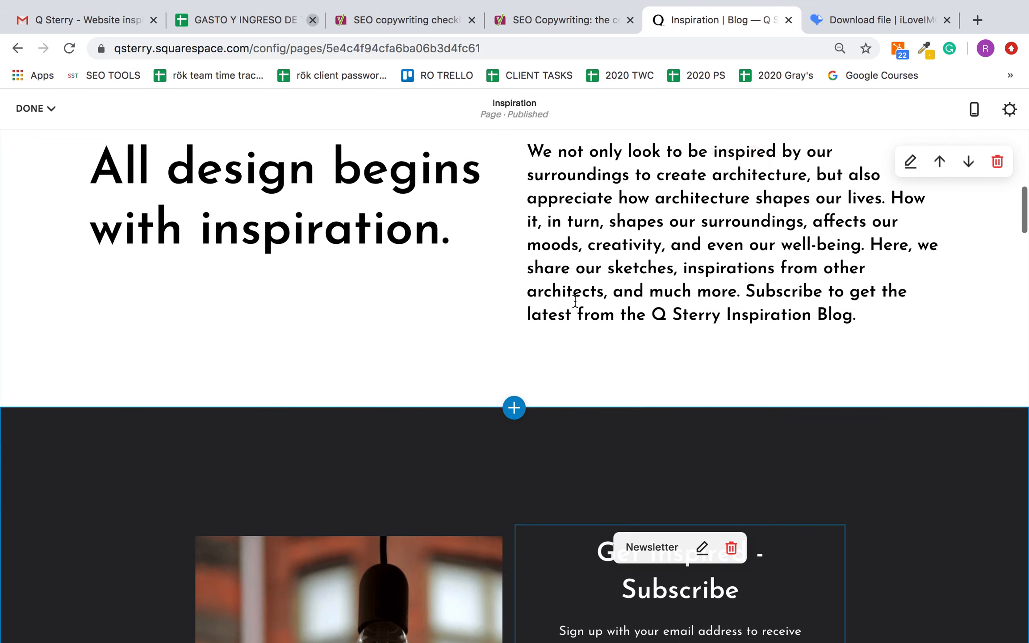
scroll(581, 447, down, 10)
scroll(589, 532, down, 15)
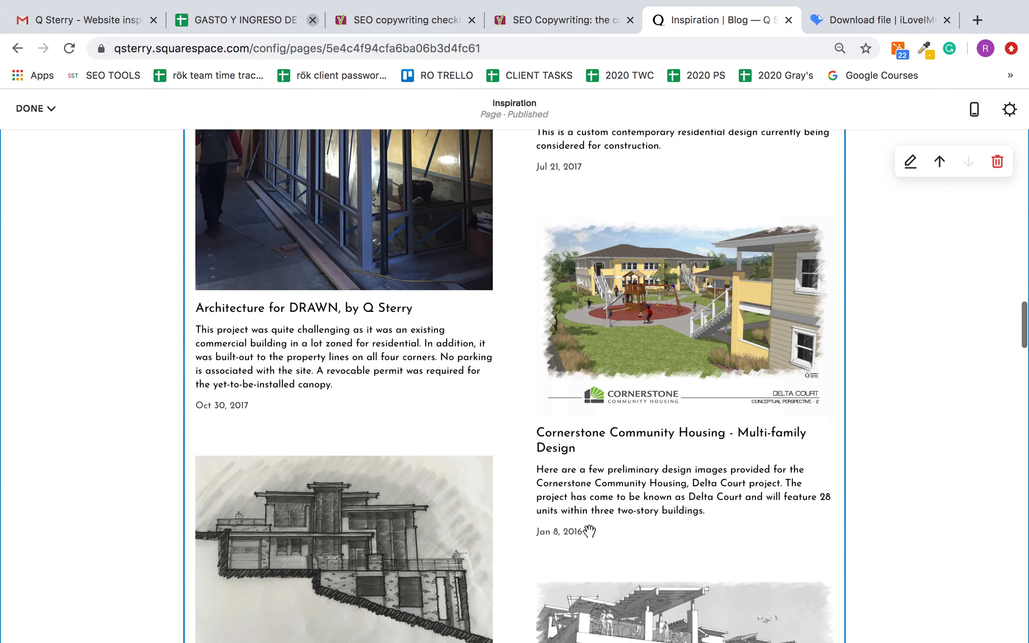
scroll(589, 531, up, 3)
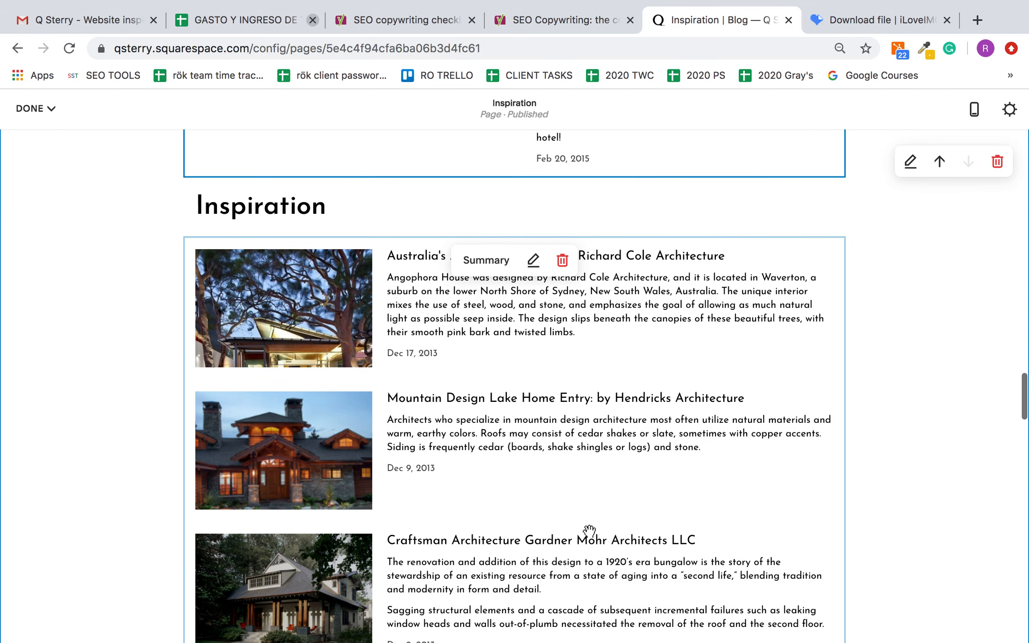
click(531, 290)
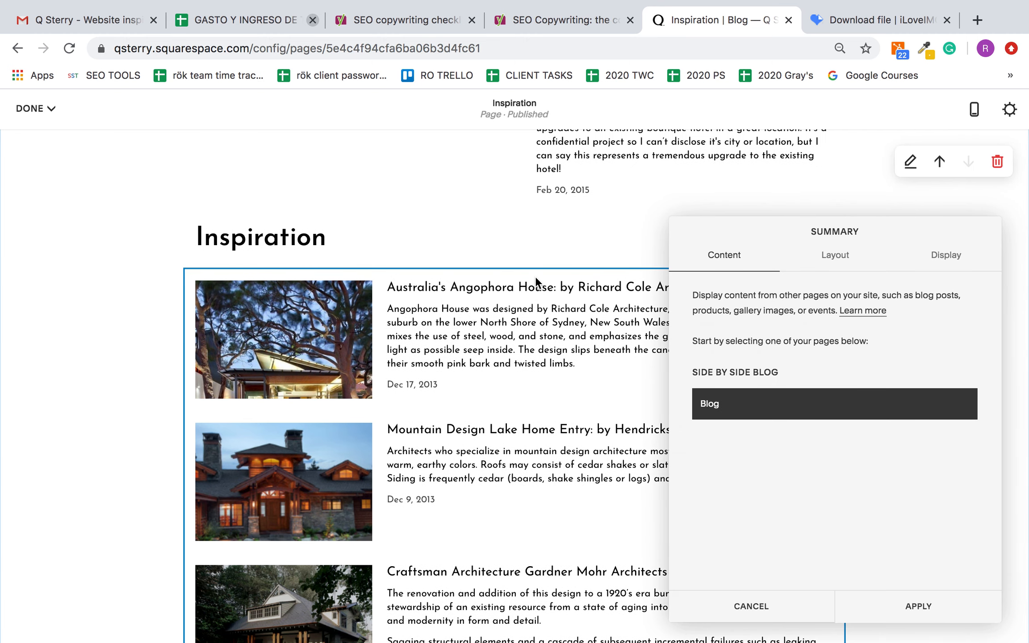
click(945, 256)
scroll(889, 446, down, 4)
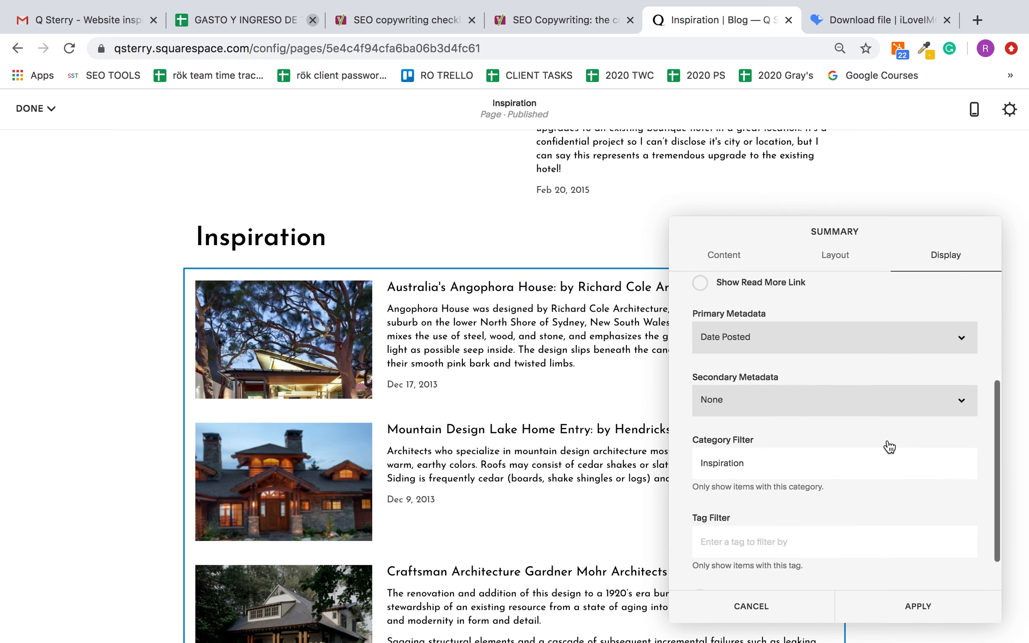
click(760, 457)
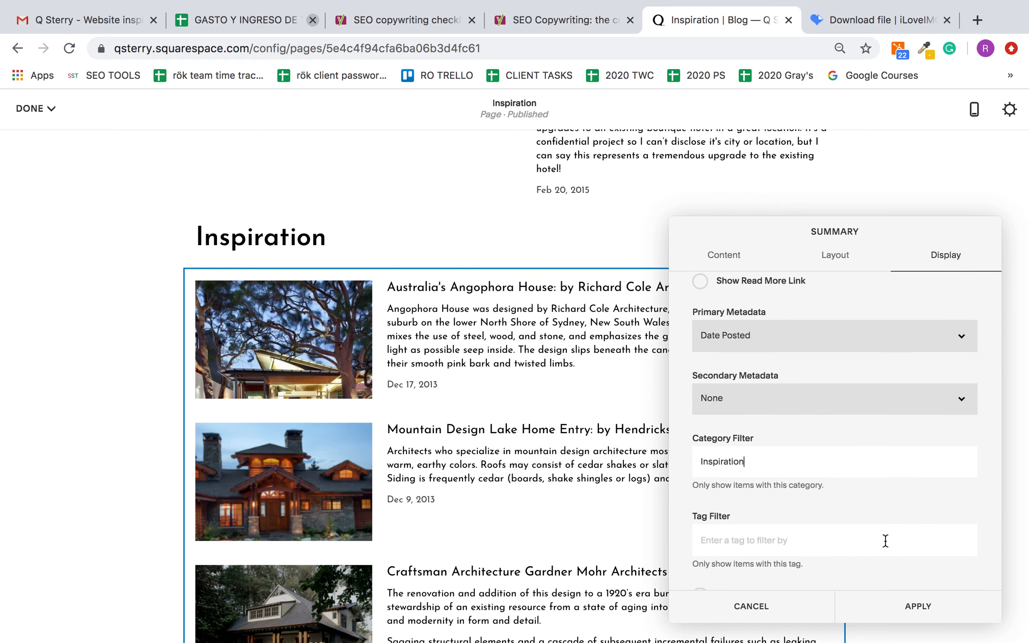
click(917, 606)
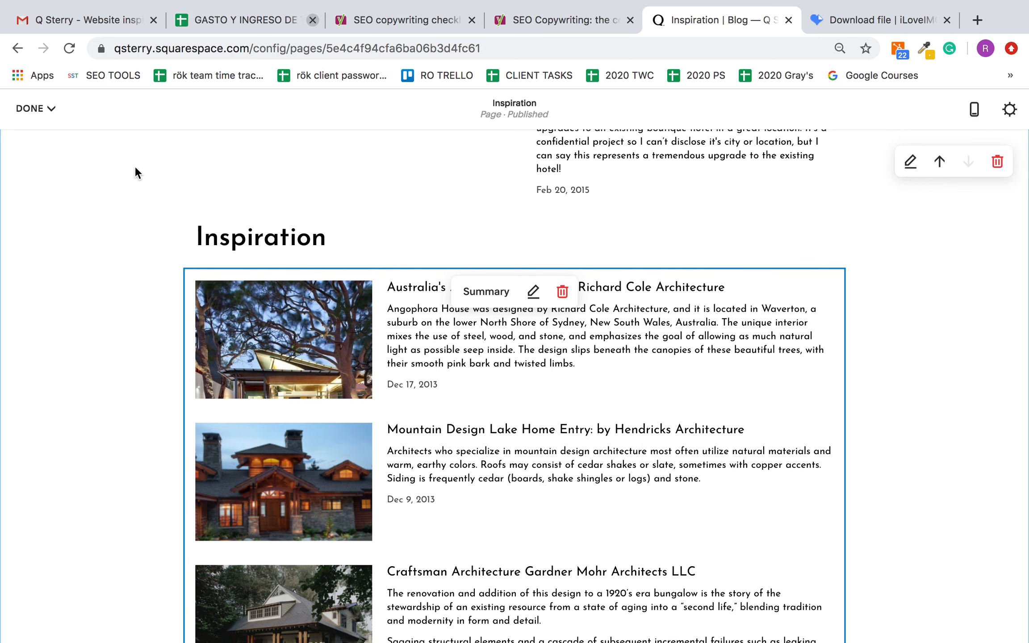
Finish editing the Inspiration page and return to its preview beside the blog post list
click(44, 109)
click(44, 138)
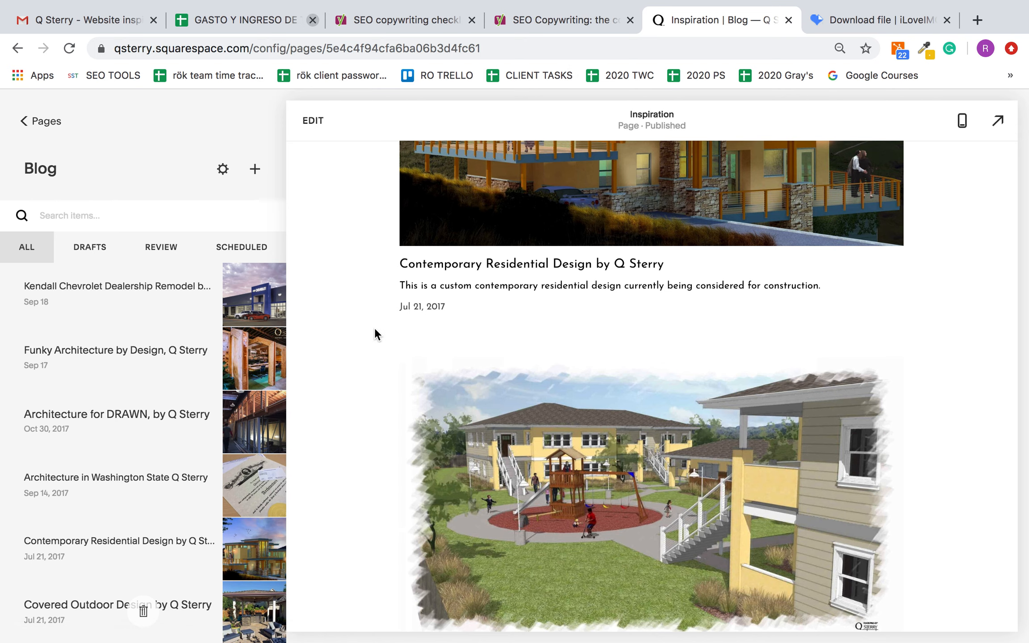
scroll(374, 334, up, 3)
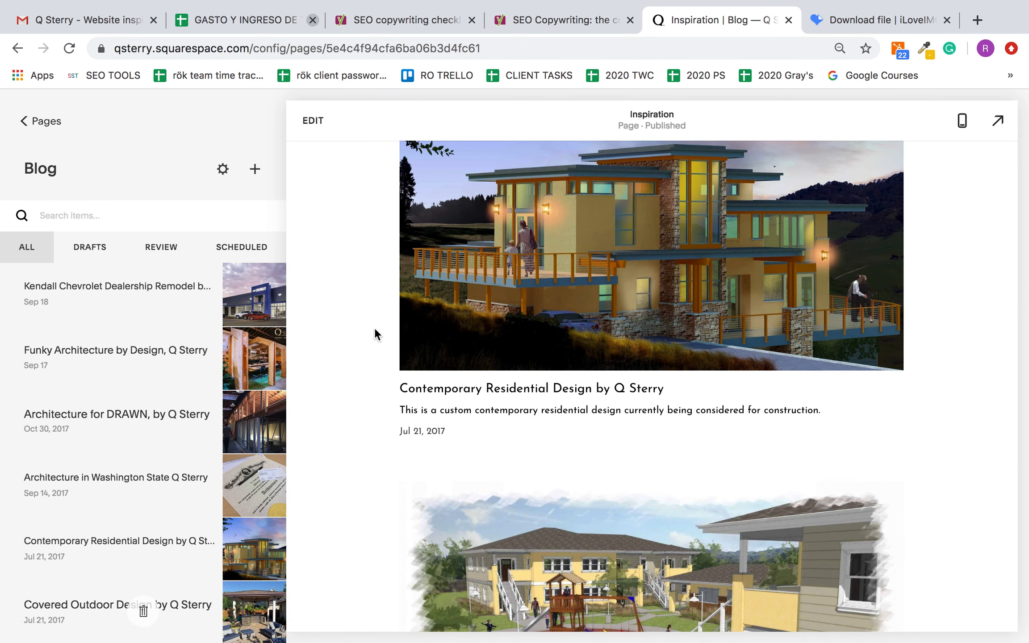